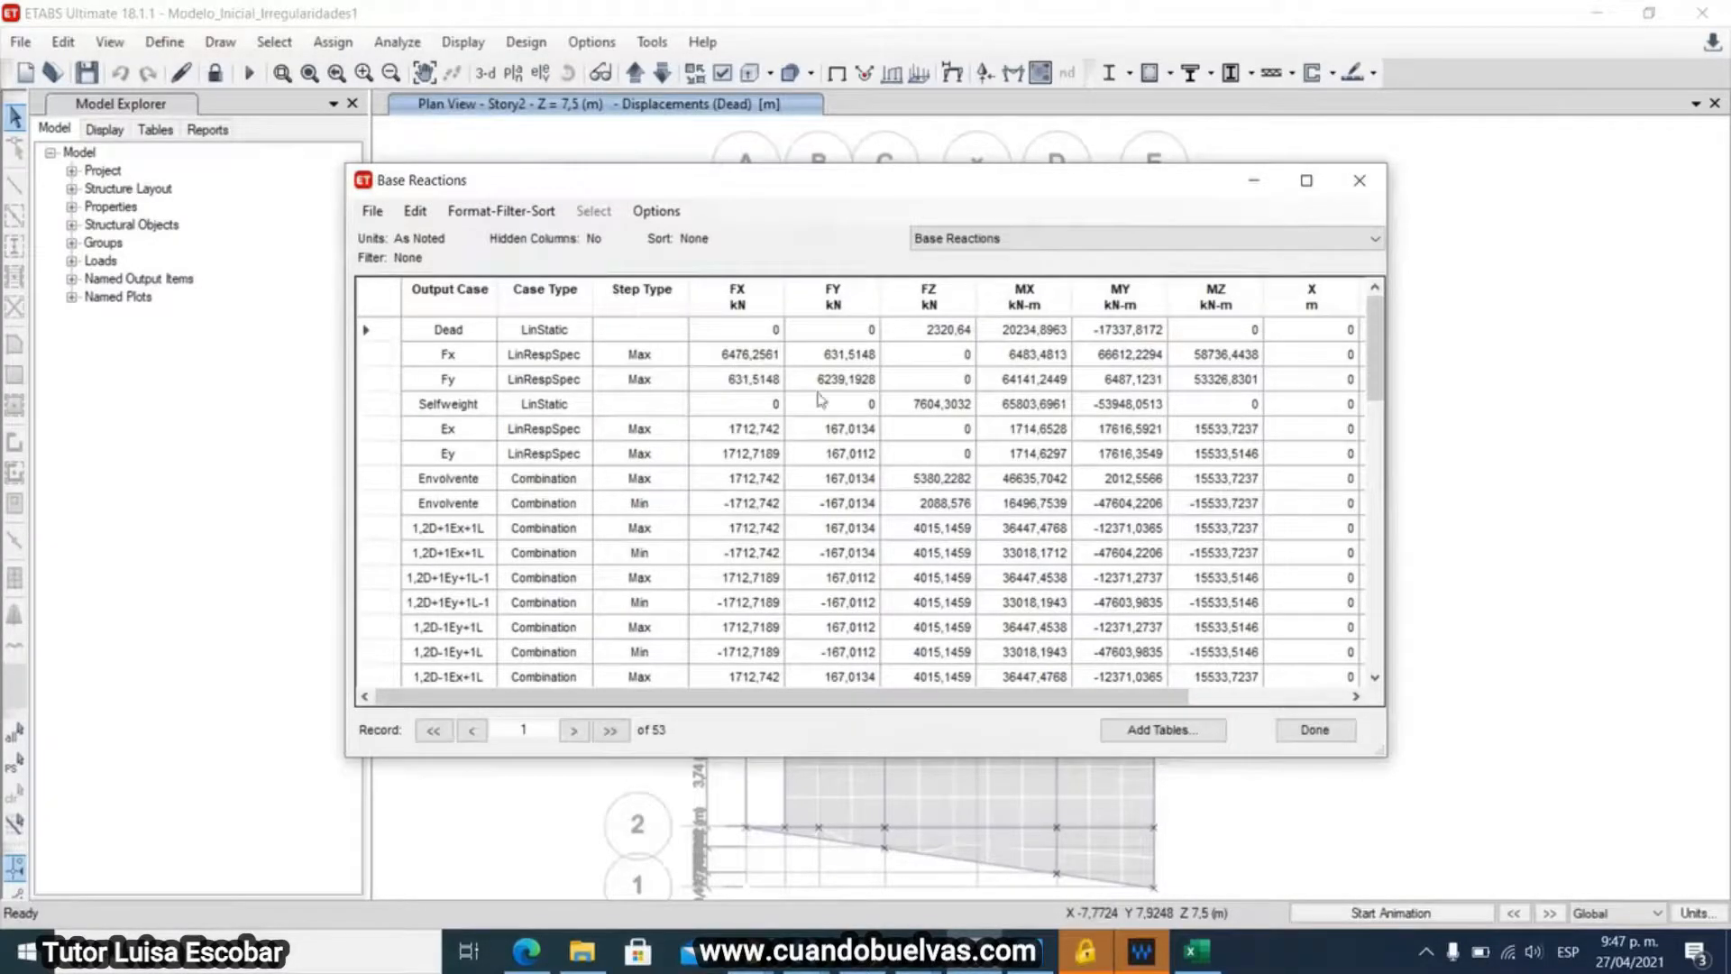
- Switch to the Excel workbook and review the Masa input and the modal participating mass table on the Cortante Dinámico sheet
click(1198, 951)
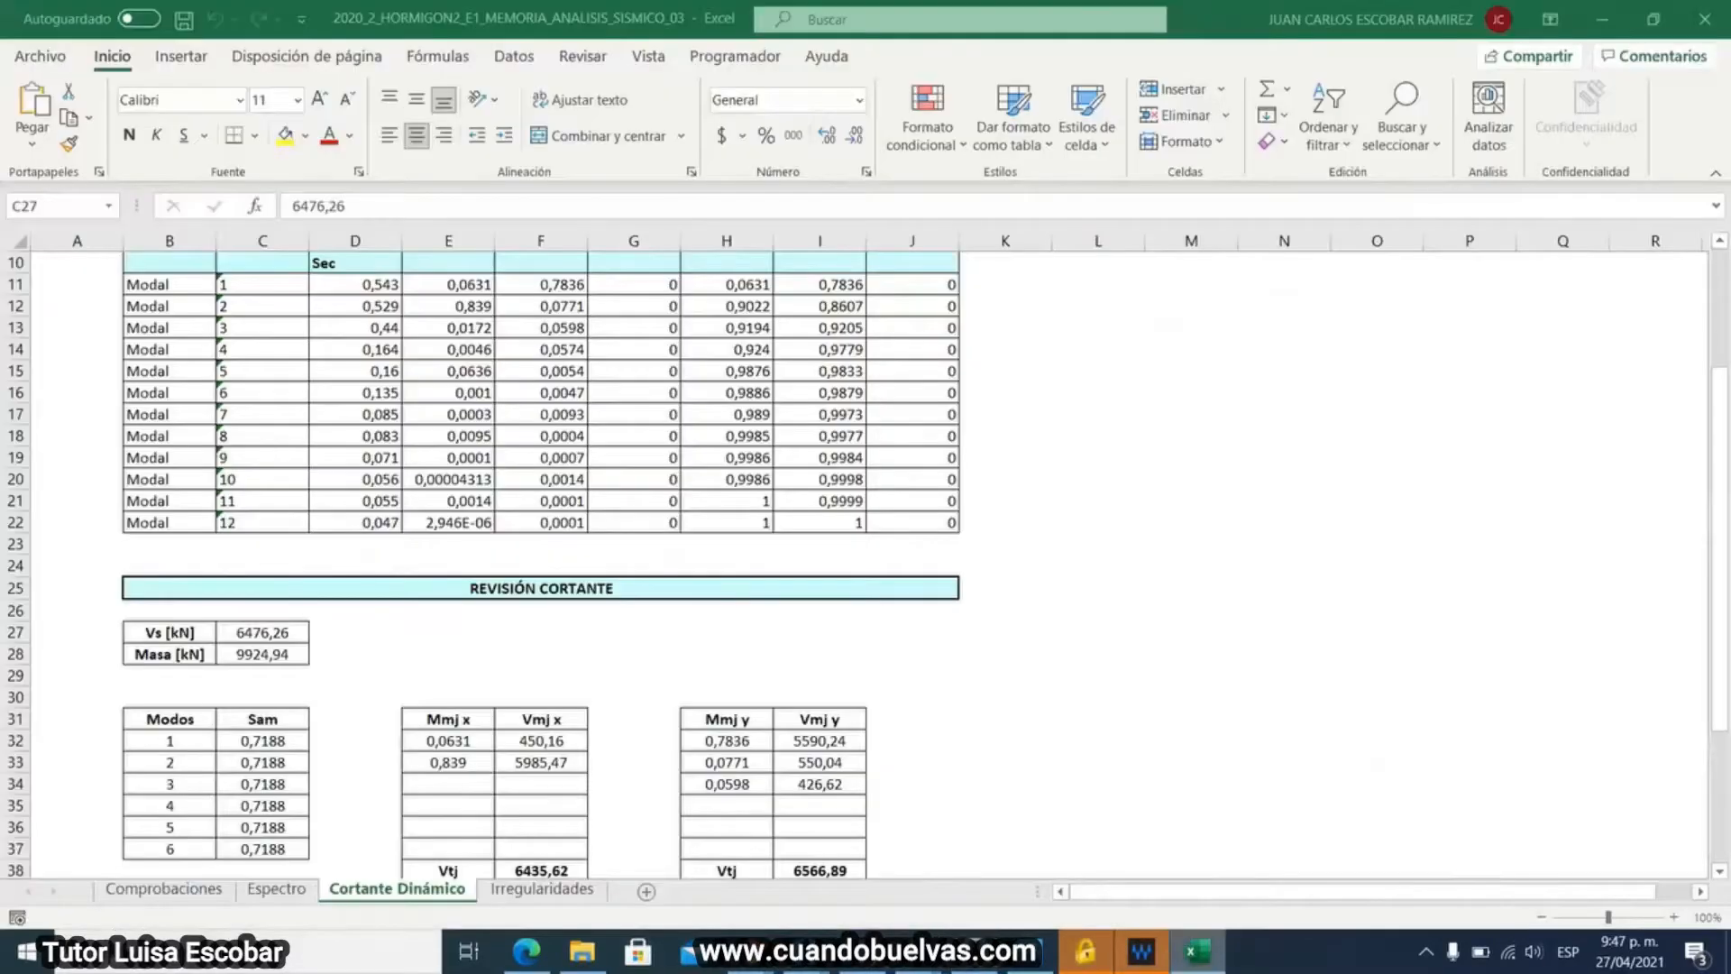
click(291, 654)
scroll(375, 654, up, 2)
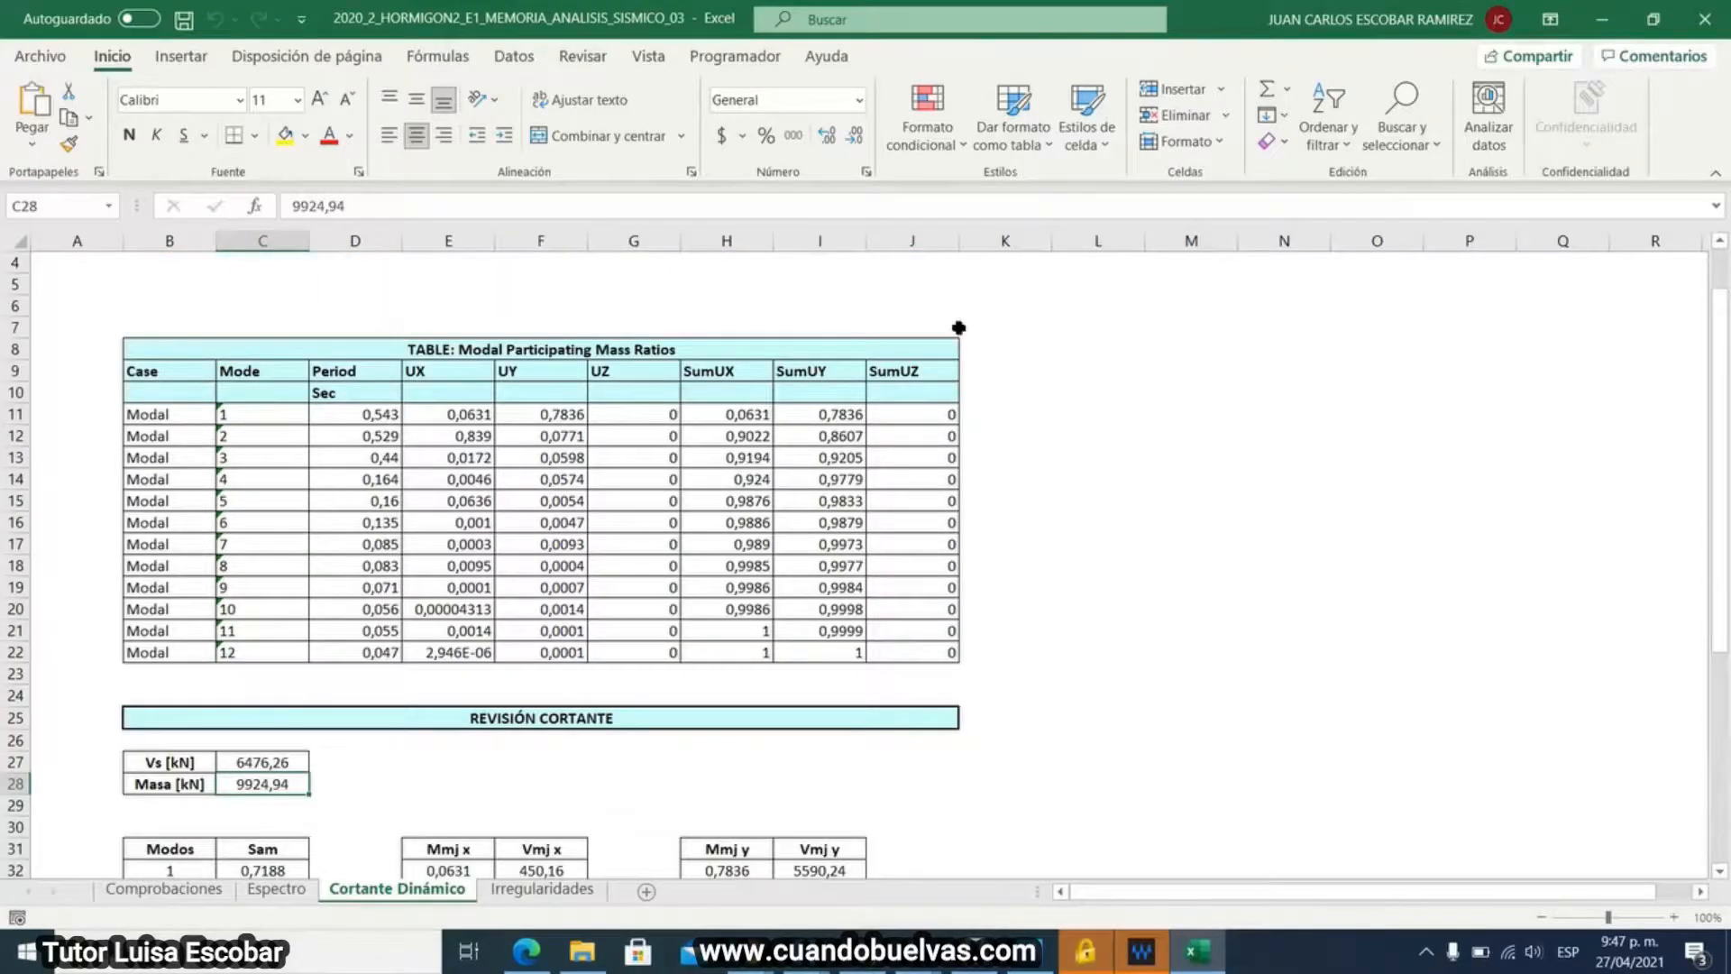
- Switch back to ETABS and display the Modal Participating Mass Ratios table
click(1598, 16)
click(1082, 238)
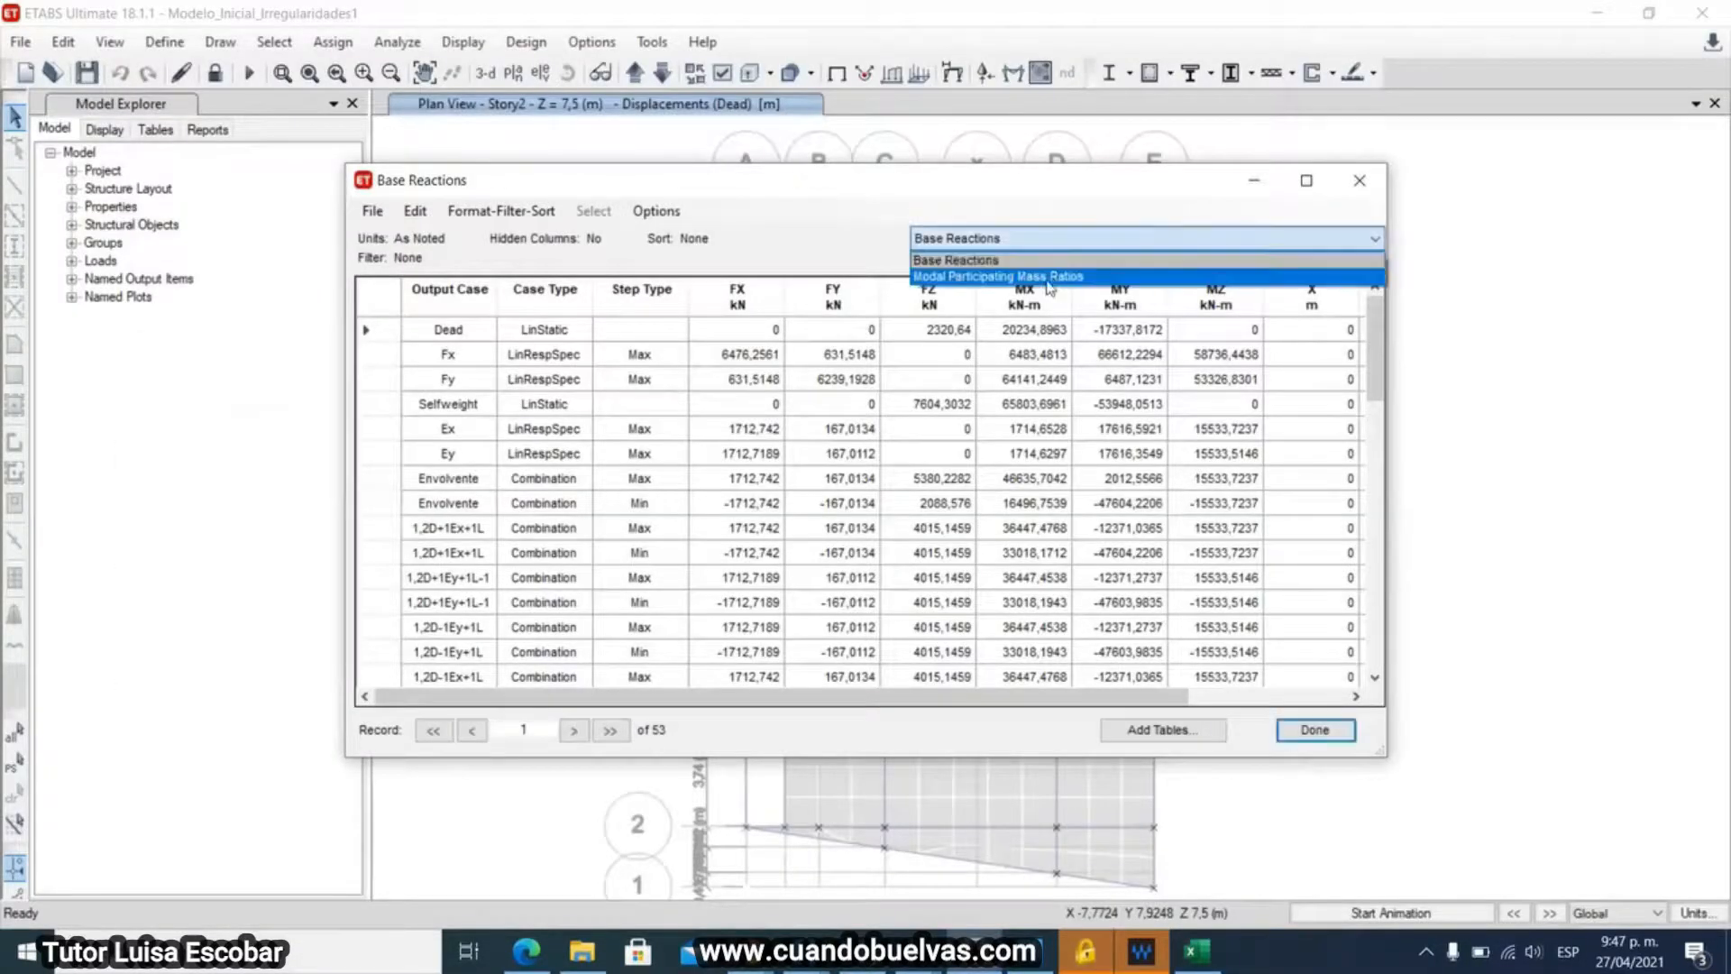
click(1043, 277)
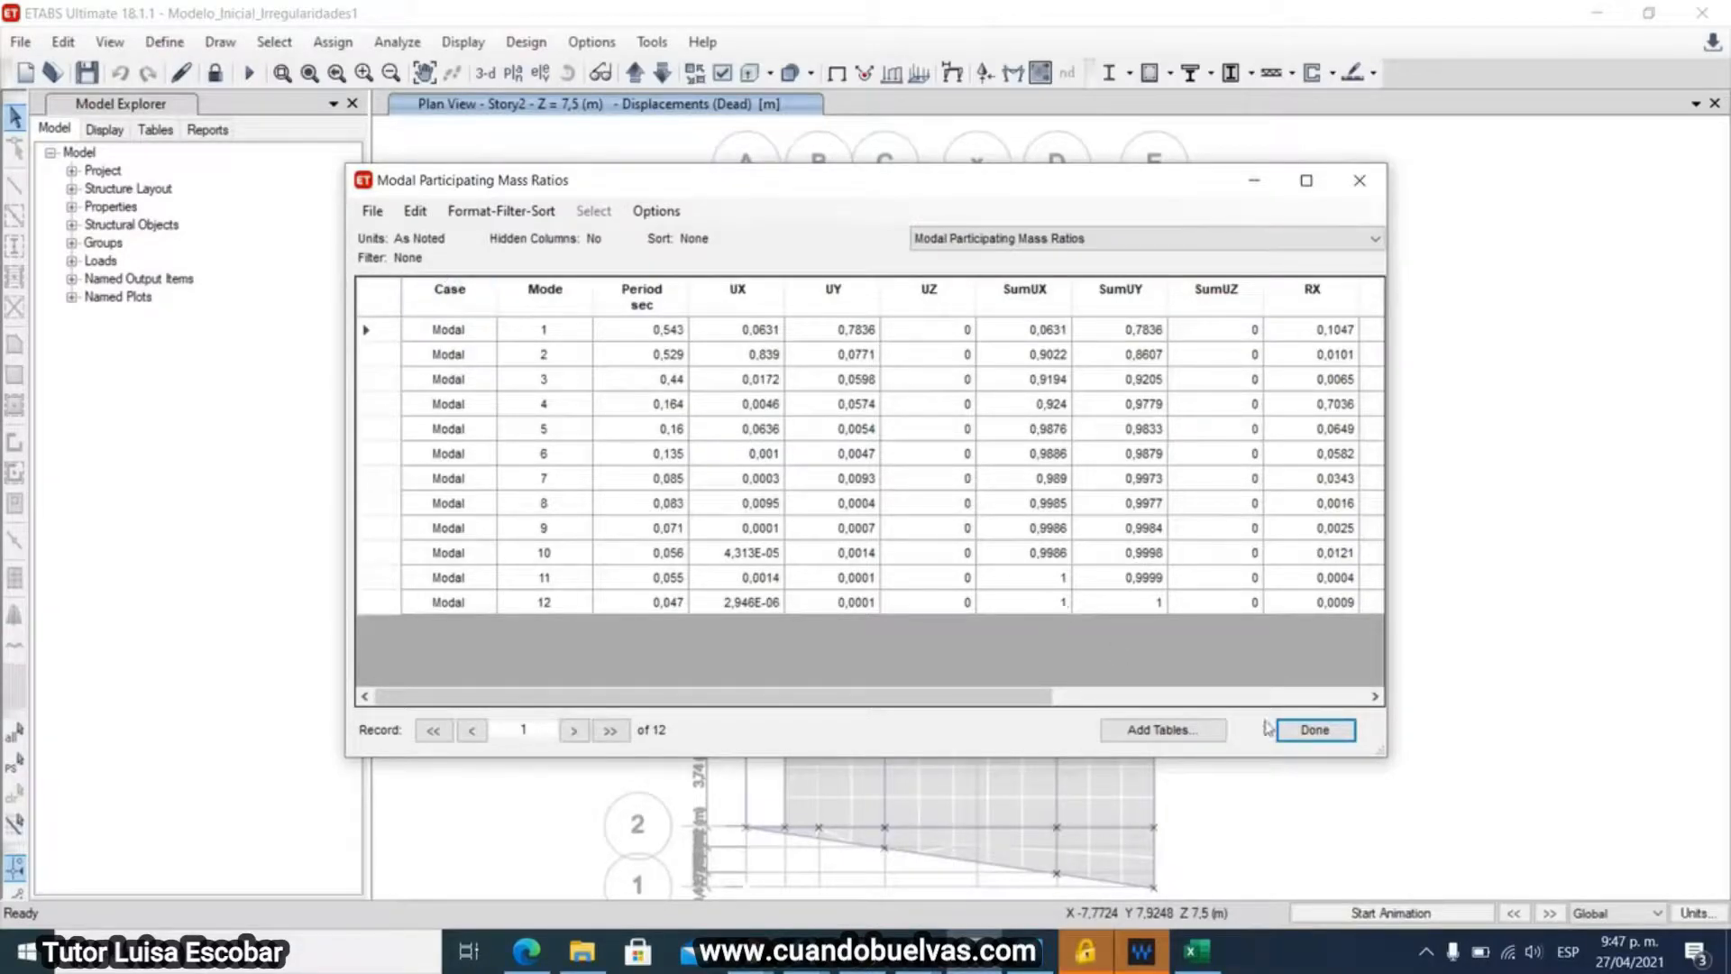
- Return to Excel and compare the UX ratios of modes 1 and 2, checked against SumUX, with the Mmj x entries
click(1198, 951)
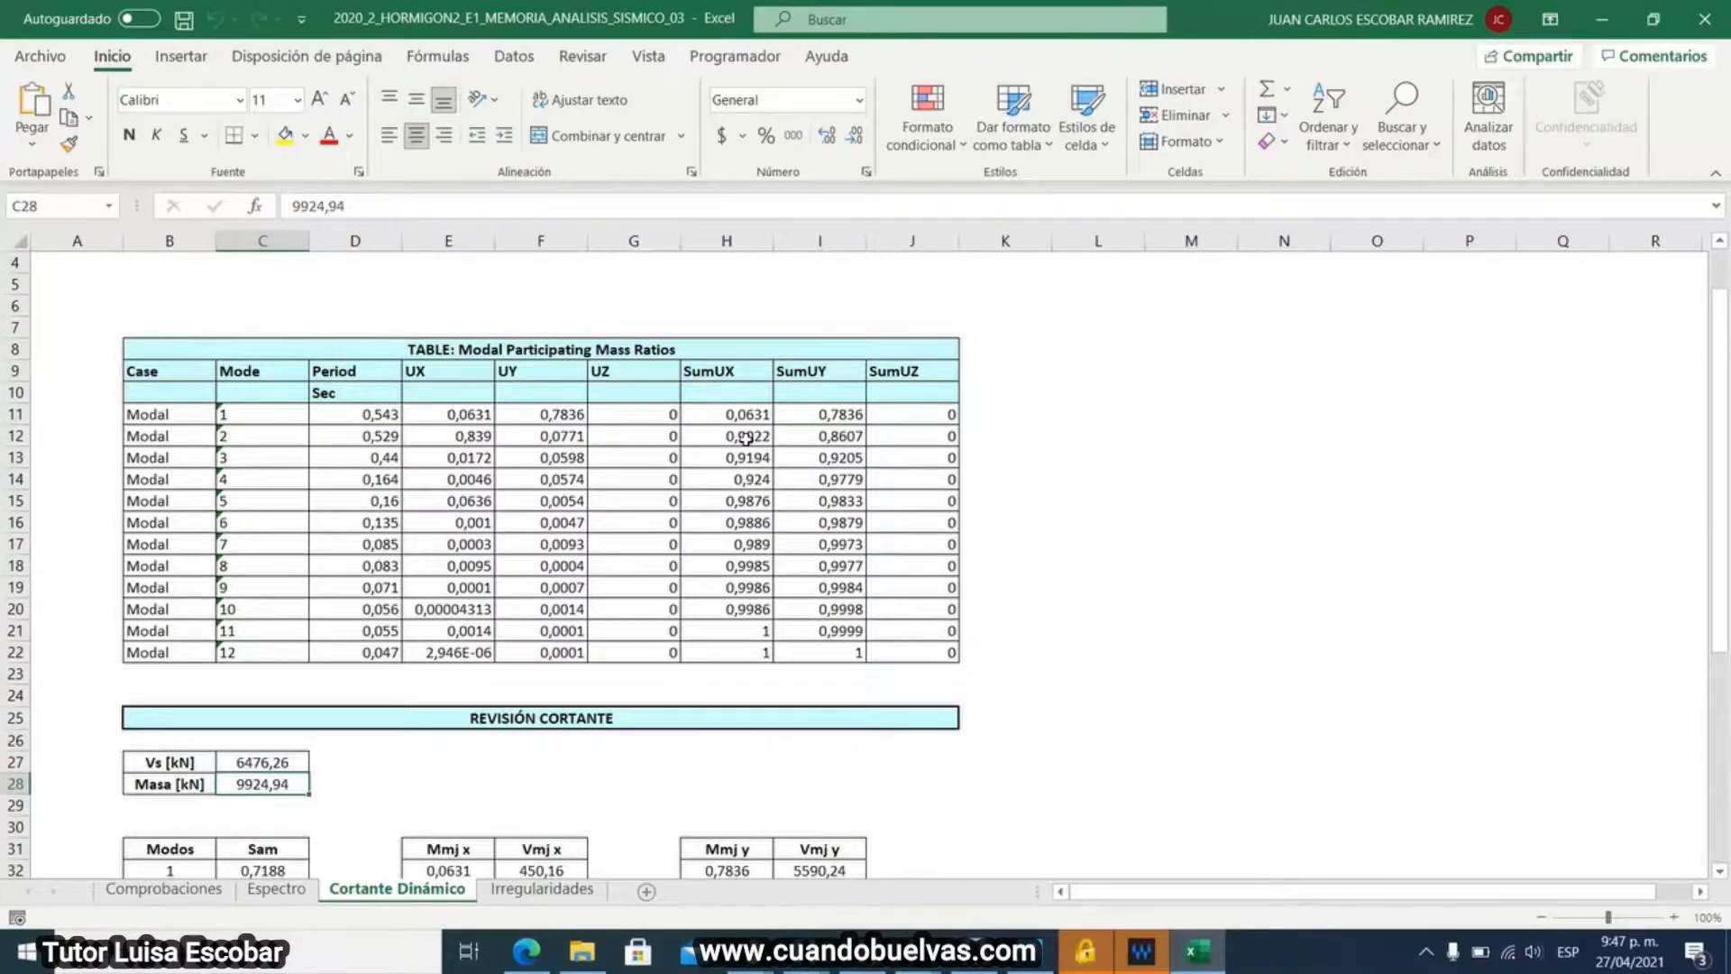
click(705, 437)
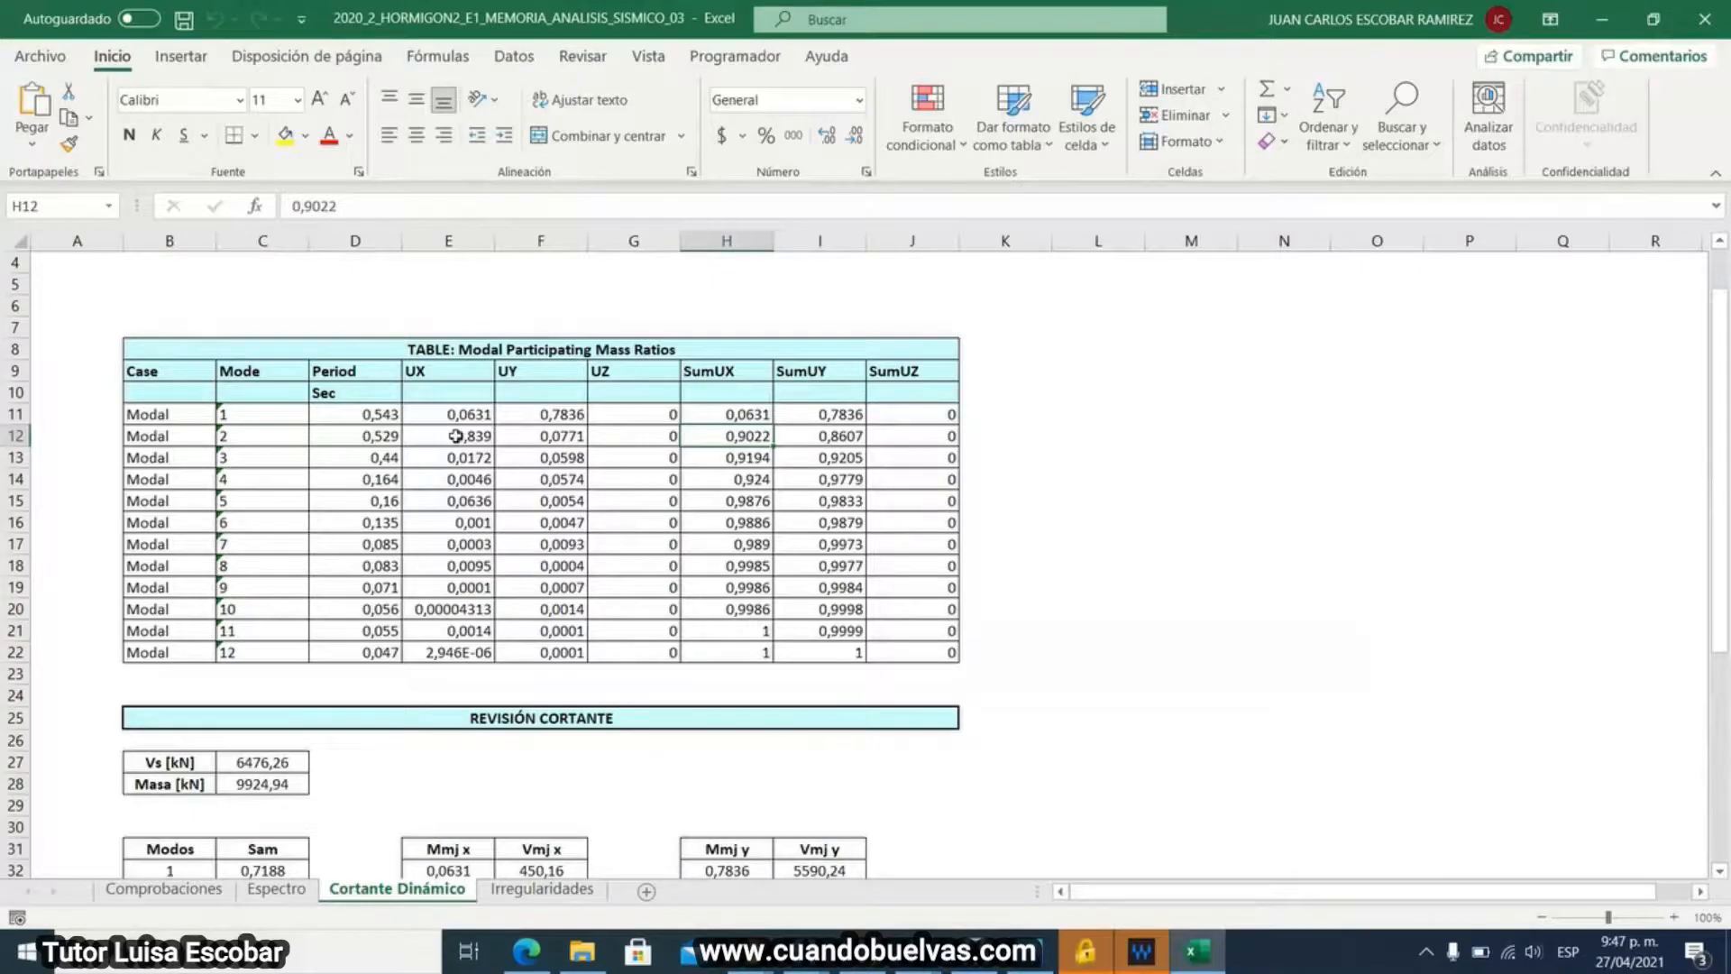
drag(447, 414, 448, 437)
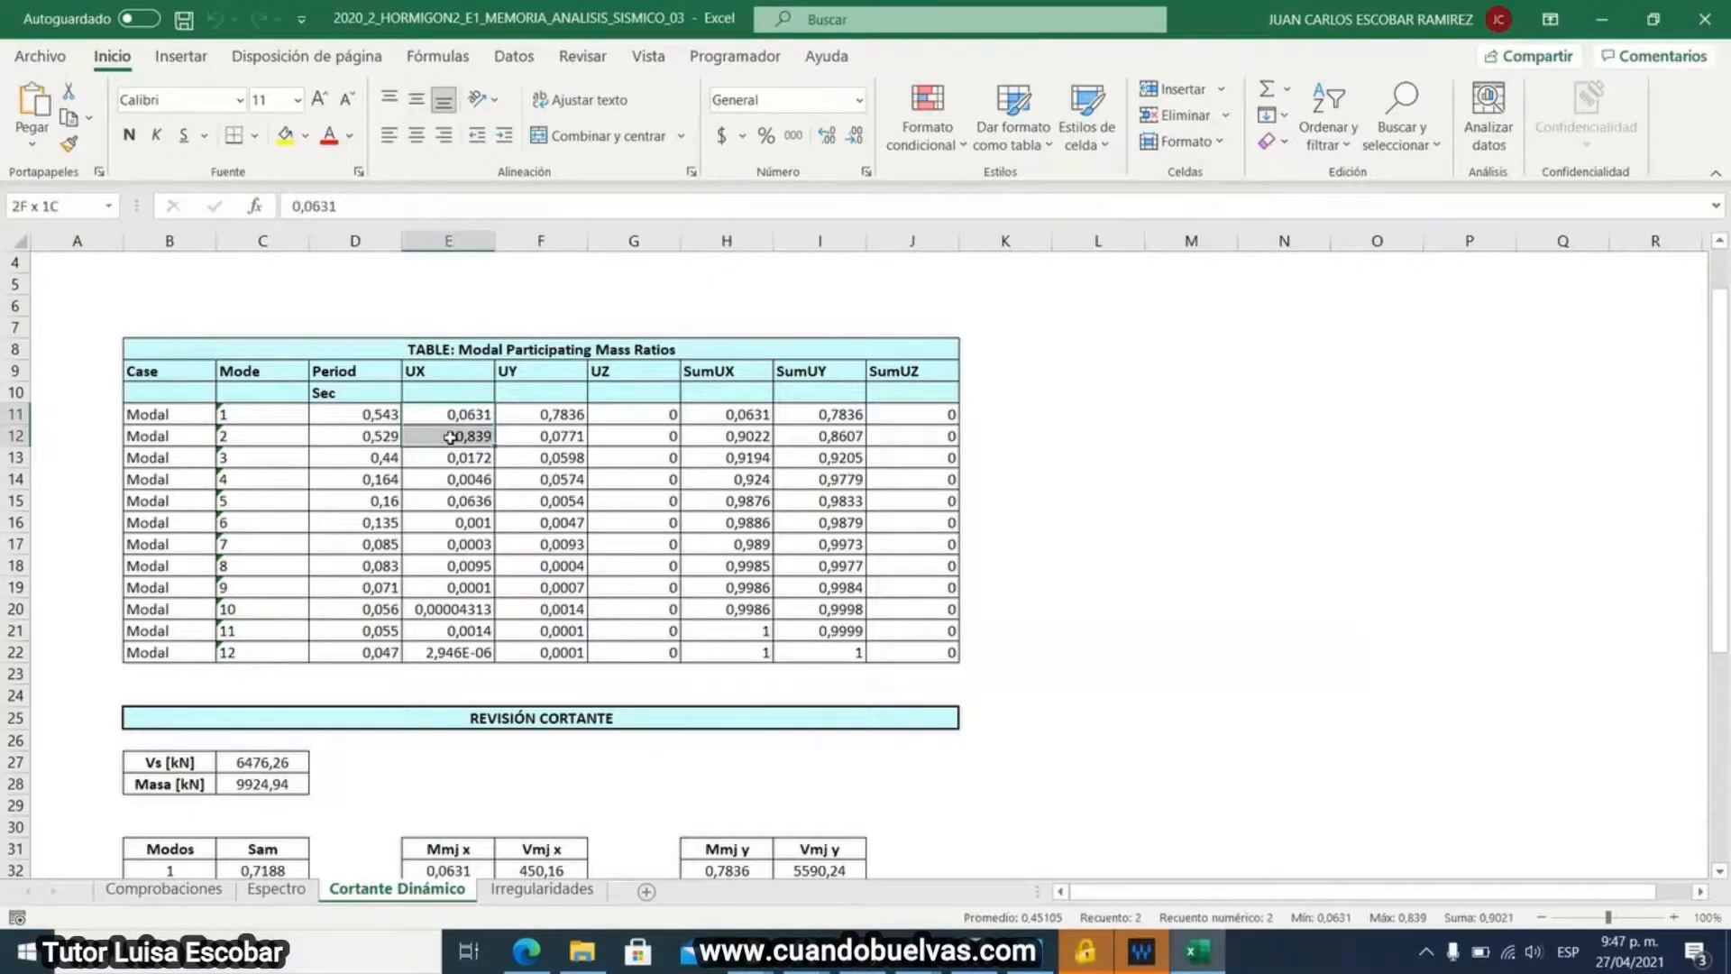
scroll(449, 437, down, 2)
drag(448, 745, 448, 765)
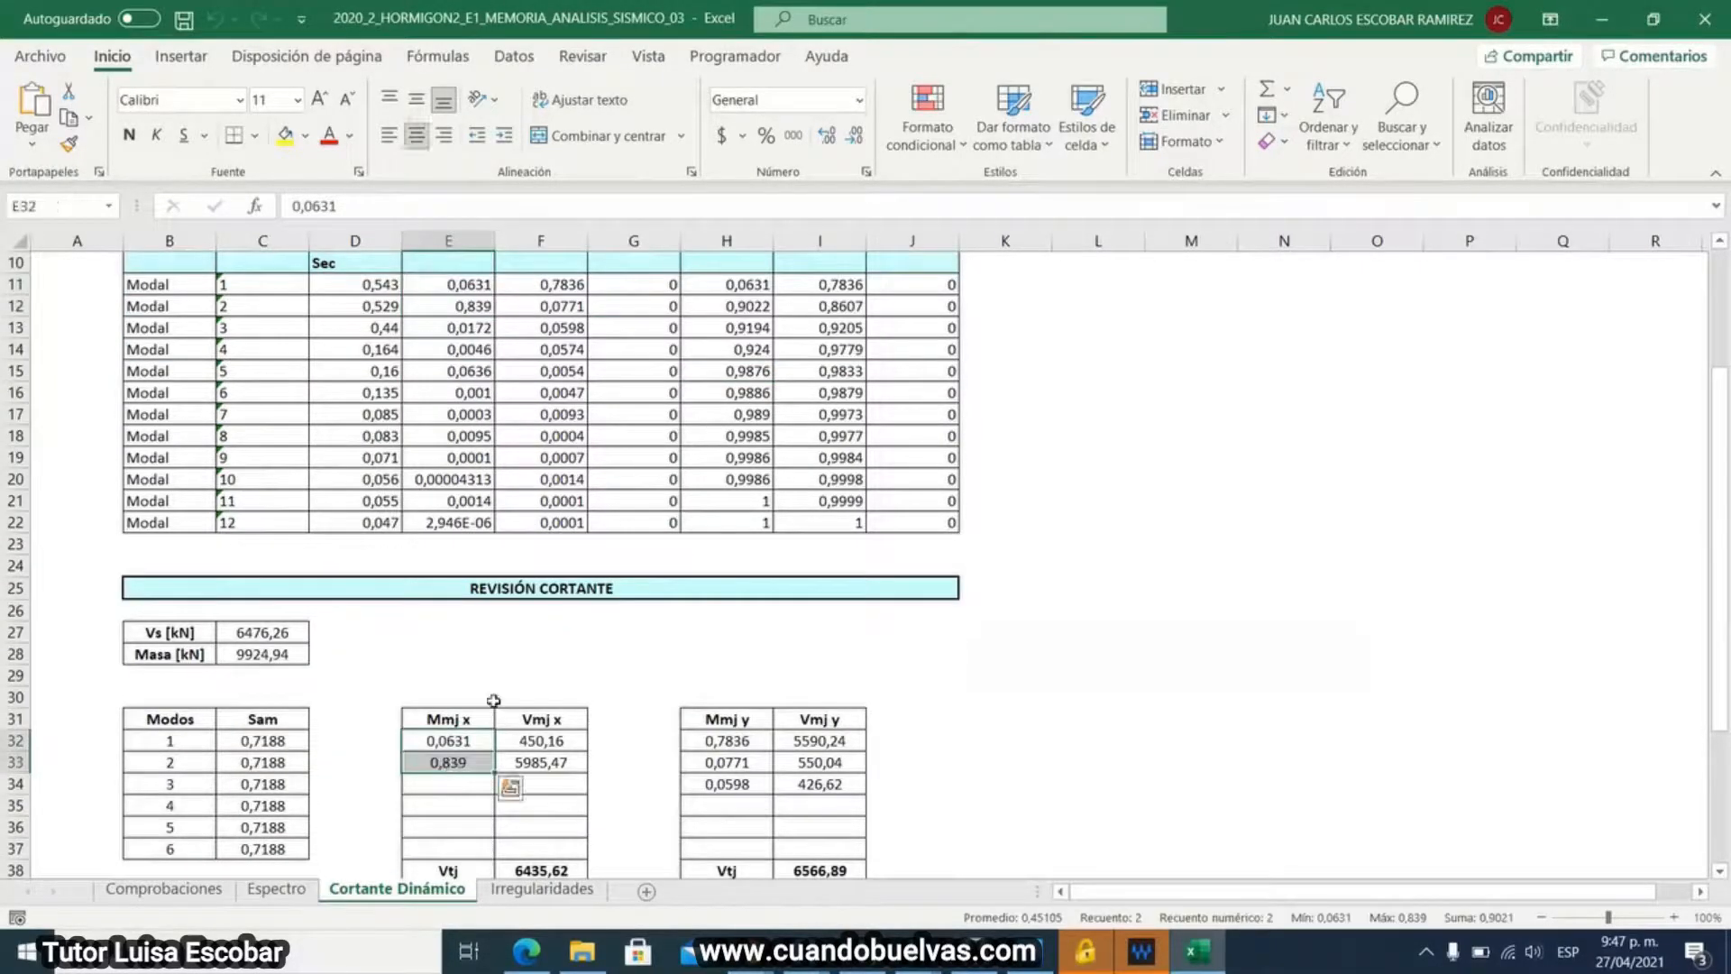
click(541, 653)
- Compare the UY ratios of modes 1 to 3, checked against SumUY, with the Mmj y entries in the shear review
scroll(550, 631, up, 2)
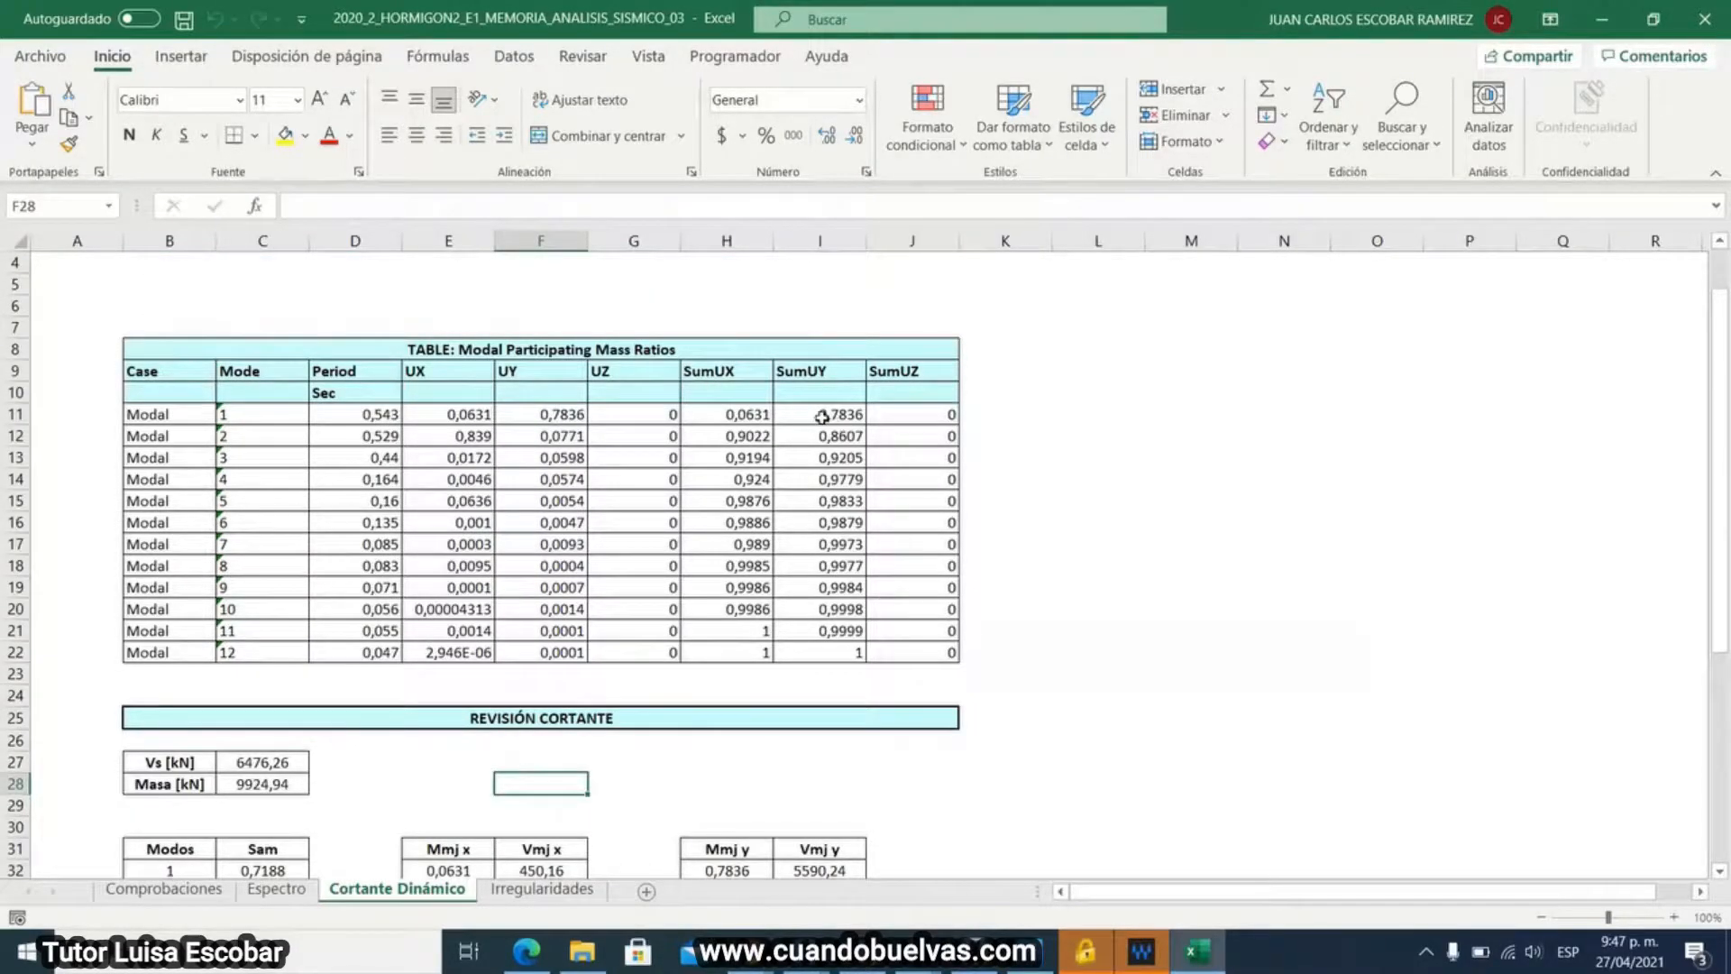
click(820, 457)
drag(548, 416, 553, 459)
scroll(604, 482, down, 3)
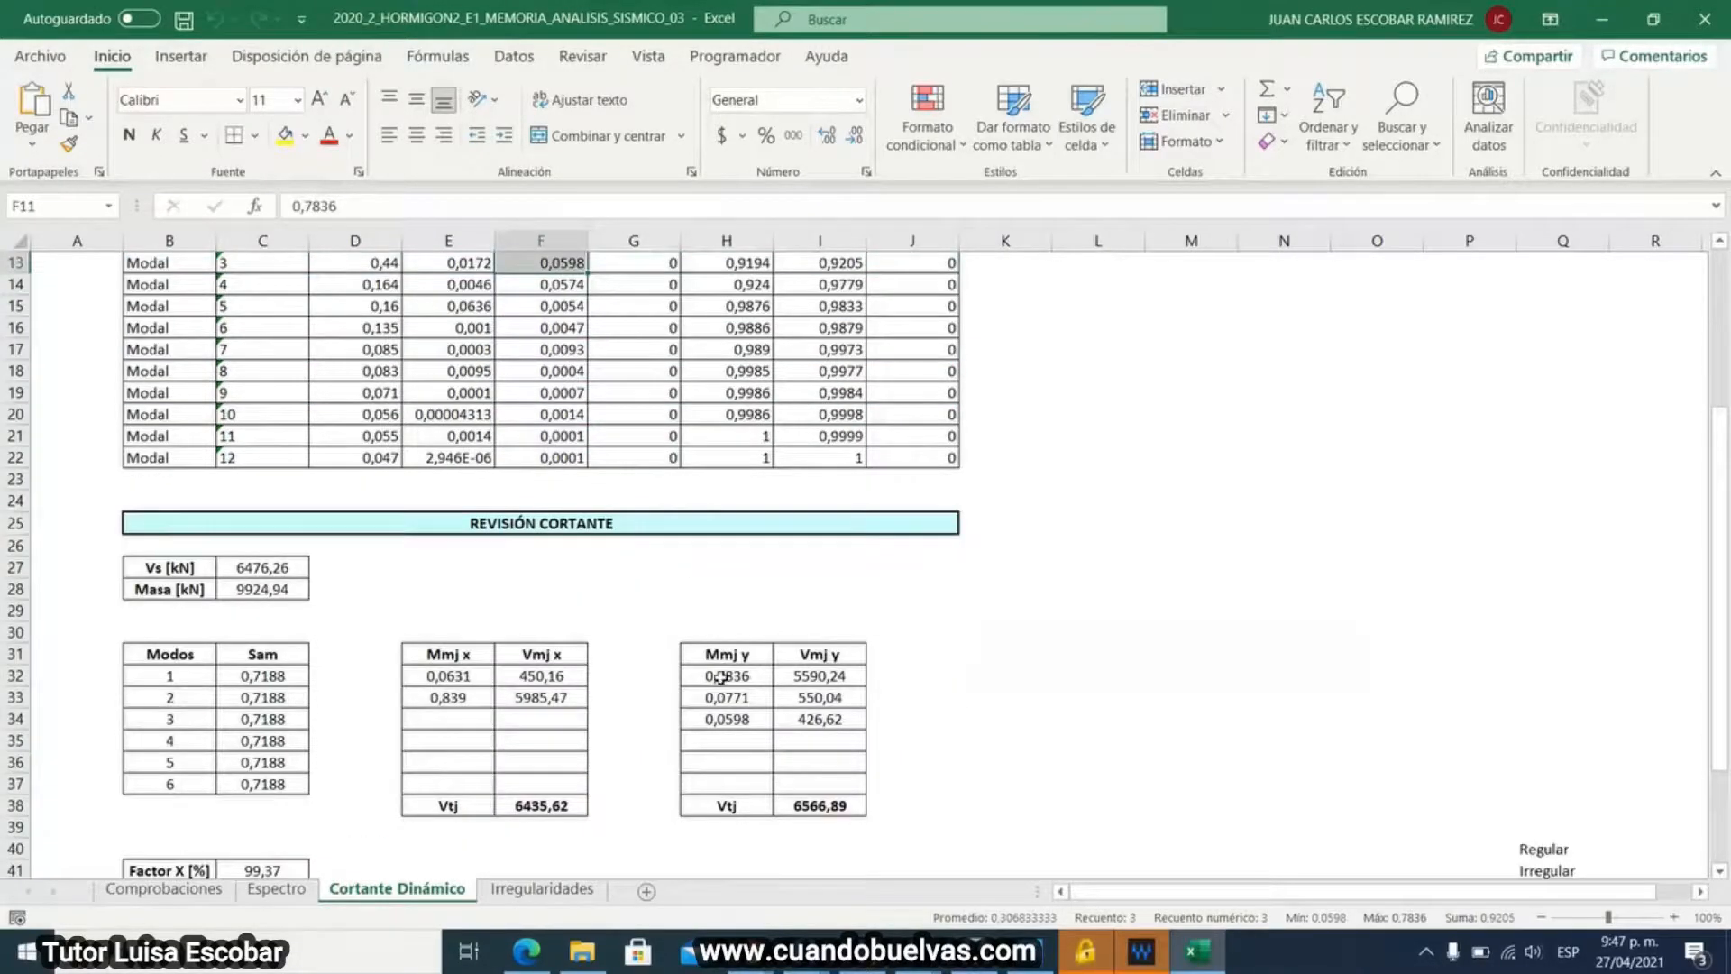
drag(726, 676, 729, 719)
click(543, 591)
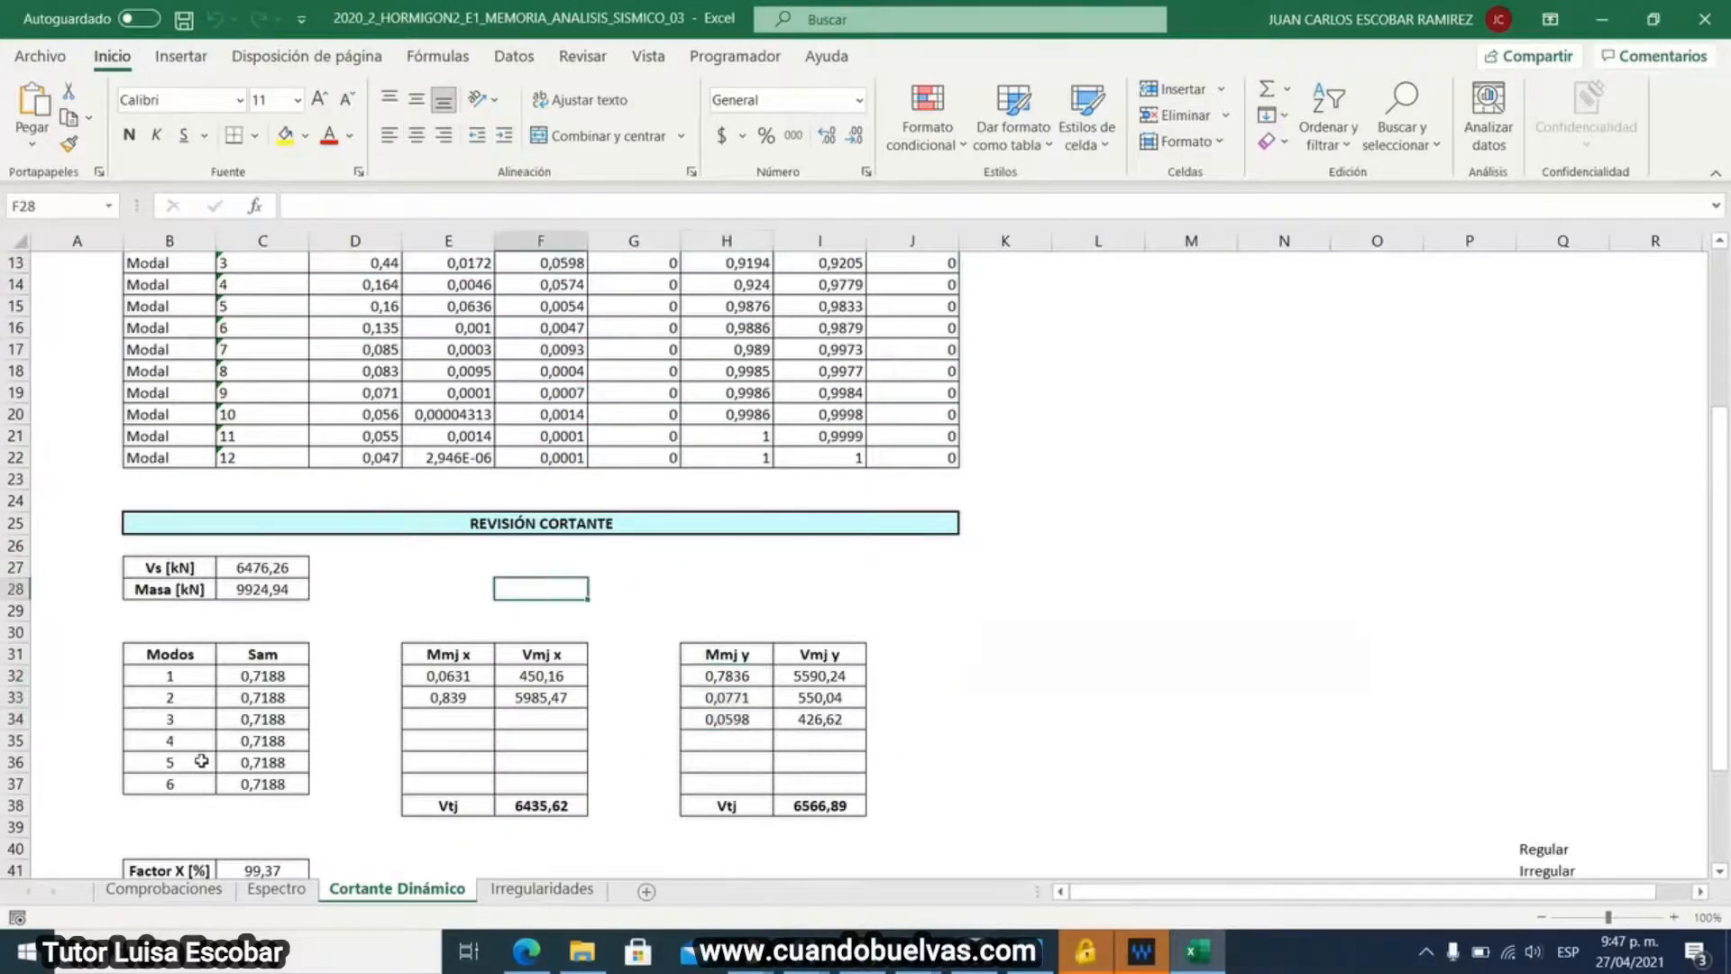
- Inspect the Sam value of mode 1 and the formula behind its modal shear Vmj x
click(262, 678)
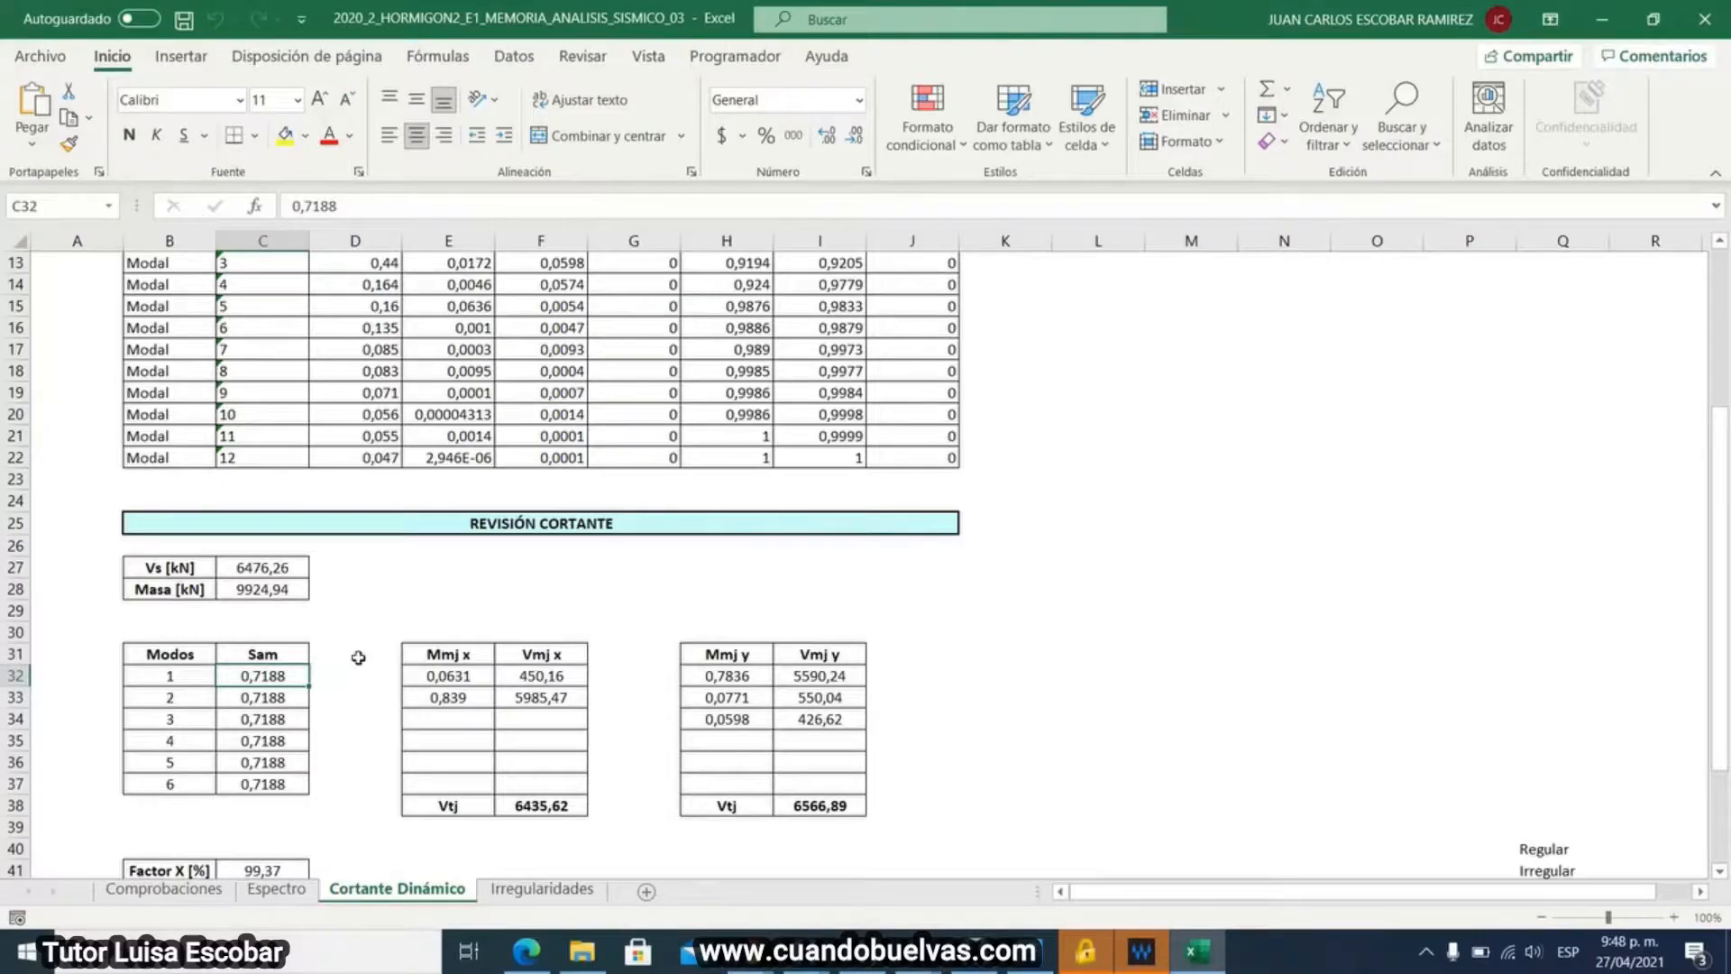
click(534, 675)
click(441, 206)
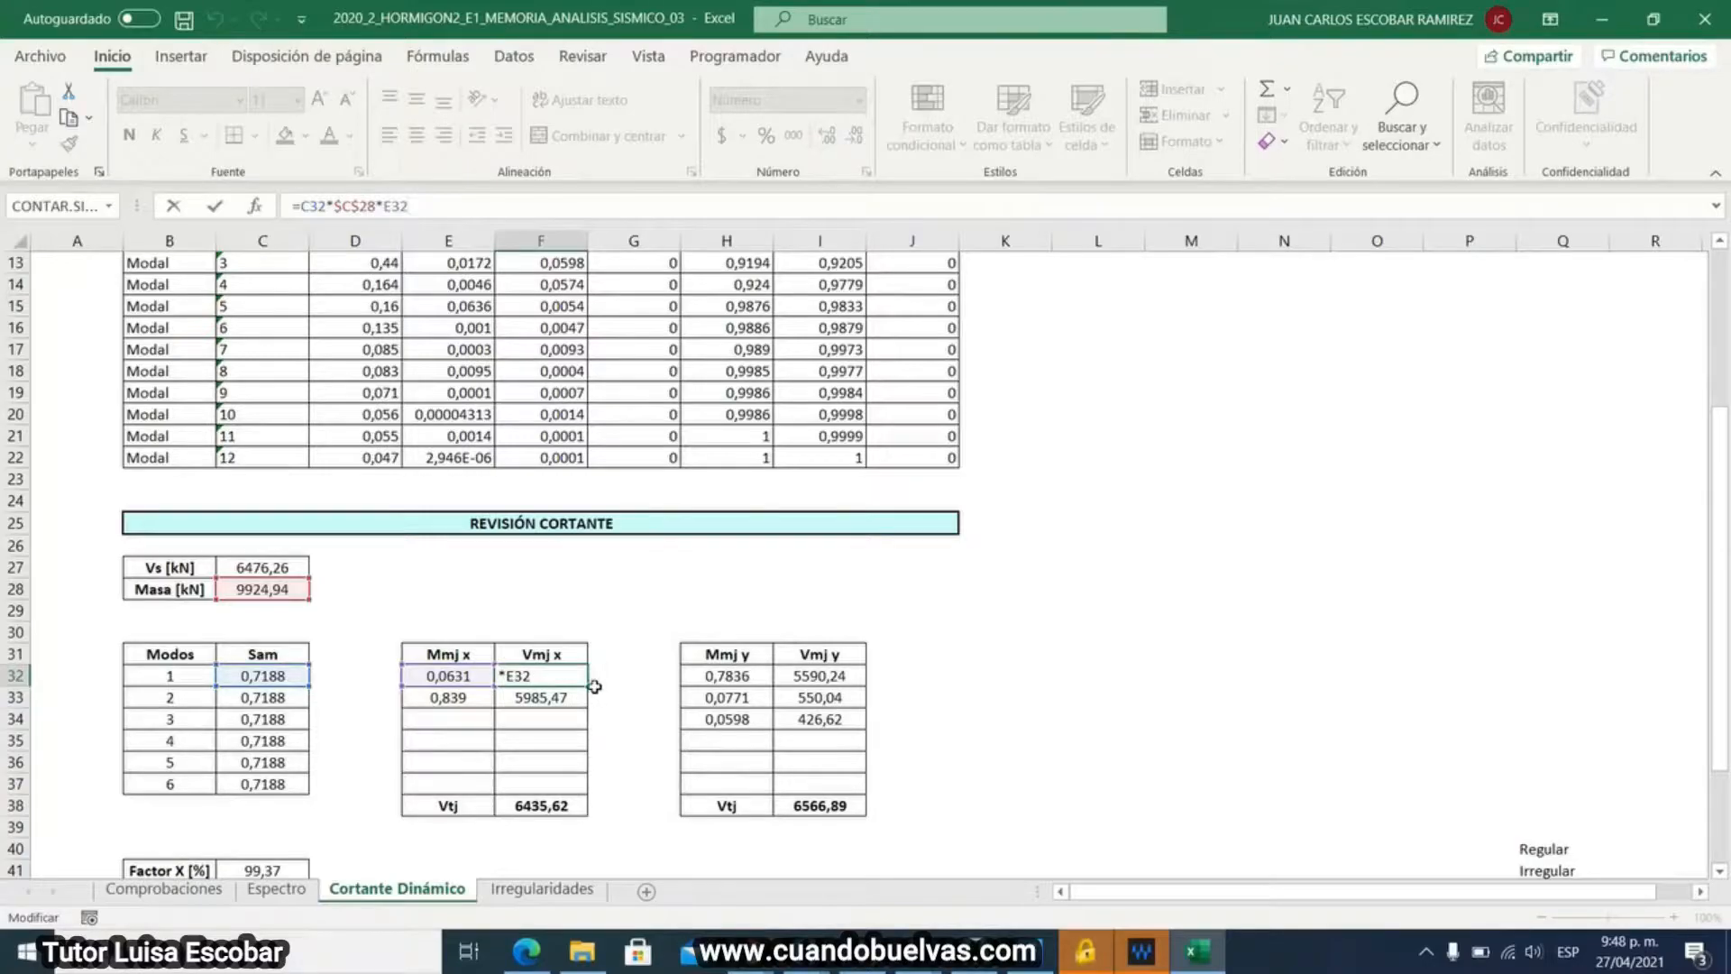
key(Return)
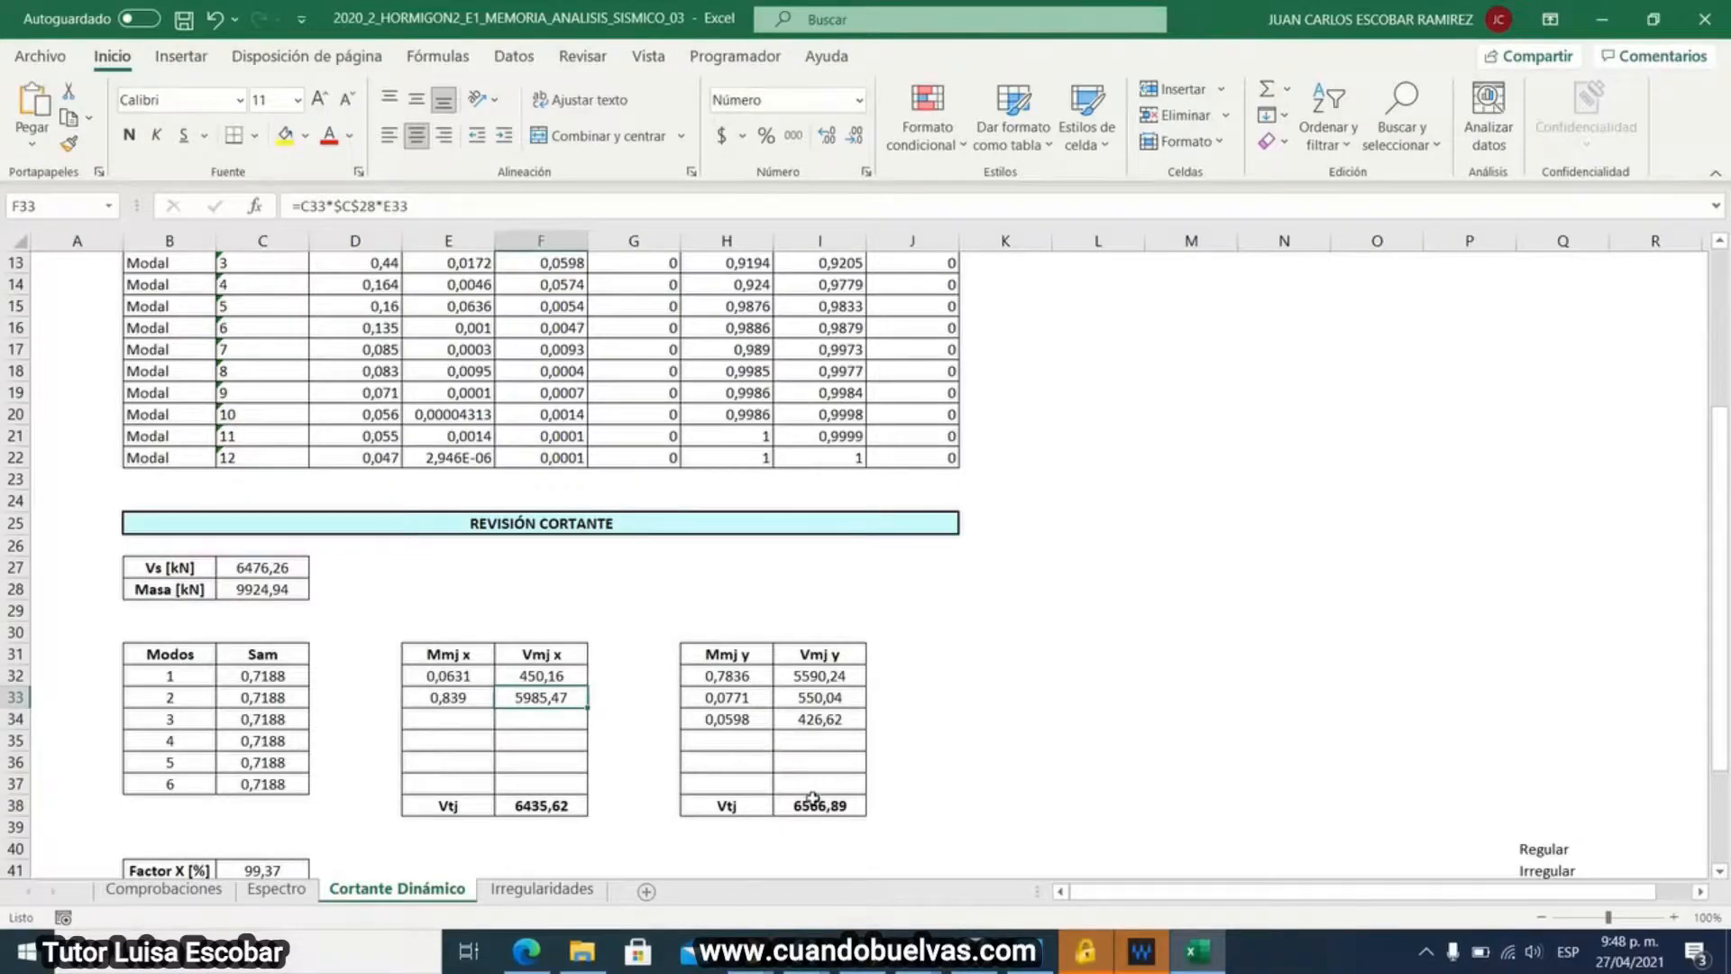
- Inspect the formulas that calculate Factor X and Factor Y below the modal shear tables
scroll(631, 783, down, 3)
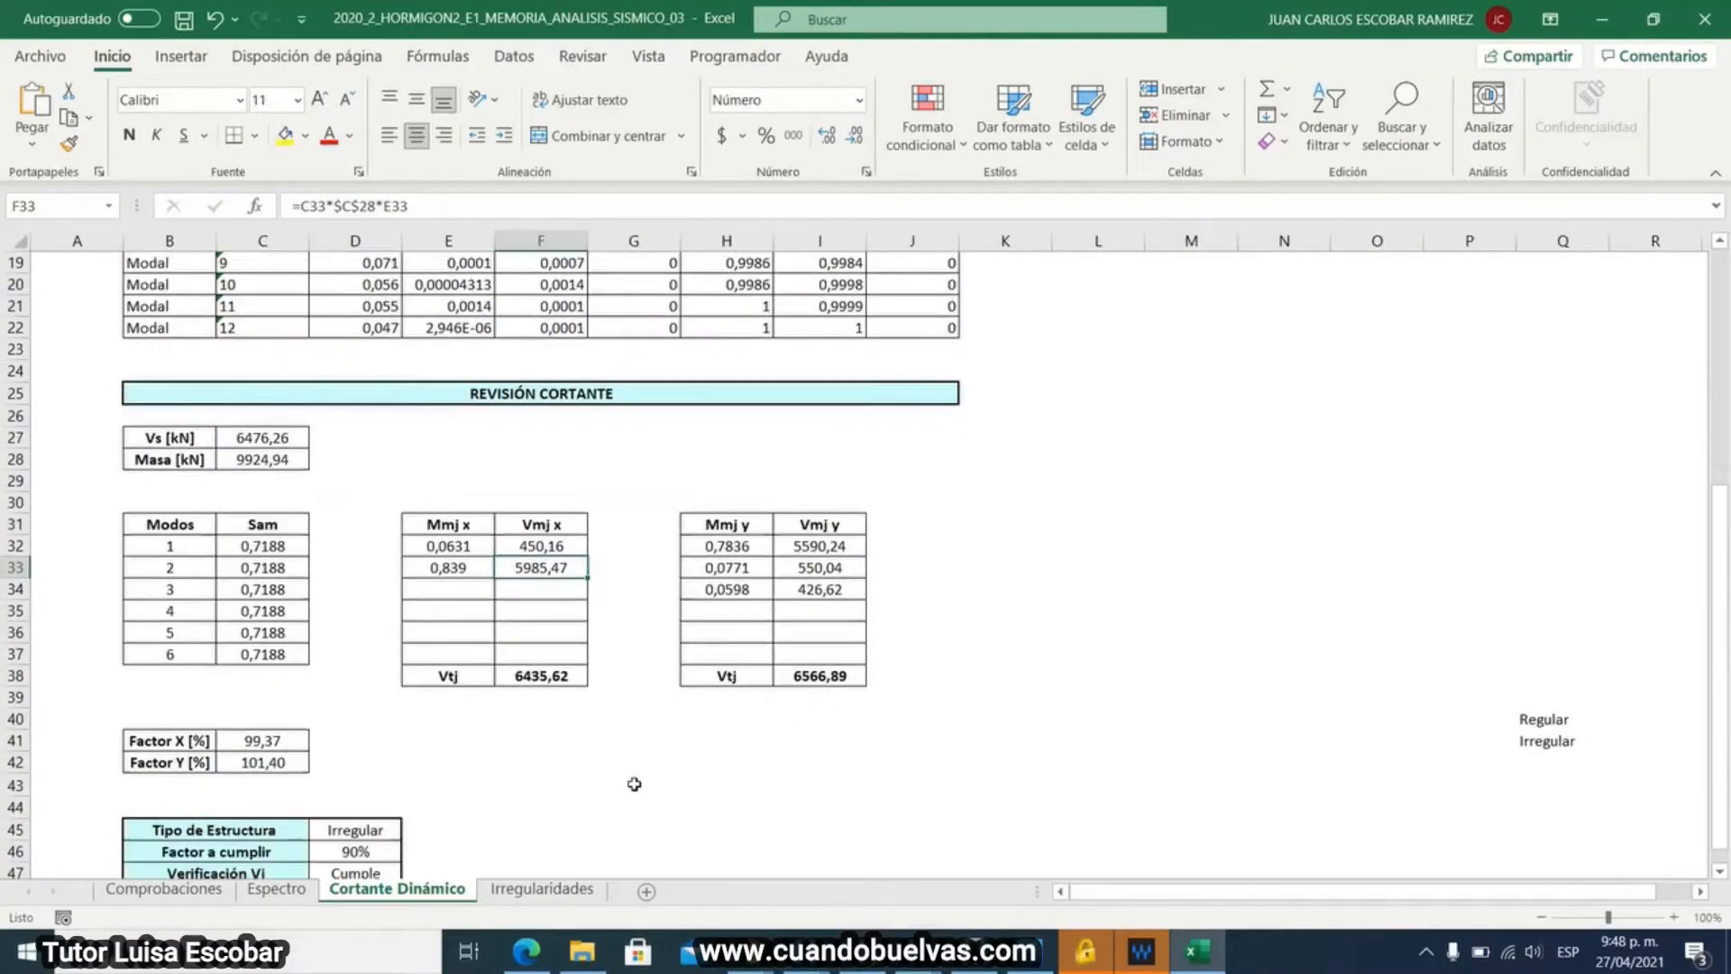
scroll(553, 771, down, 1)
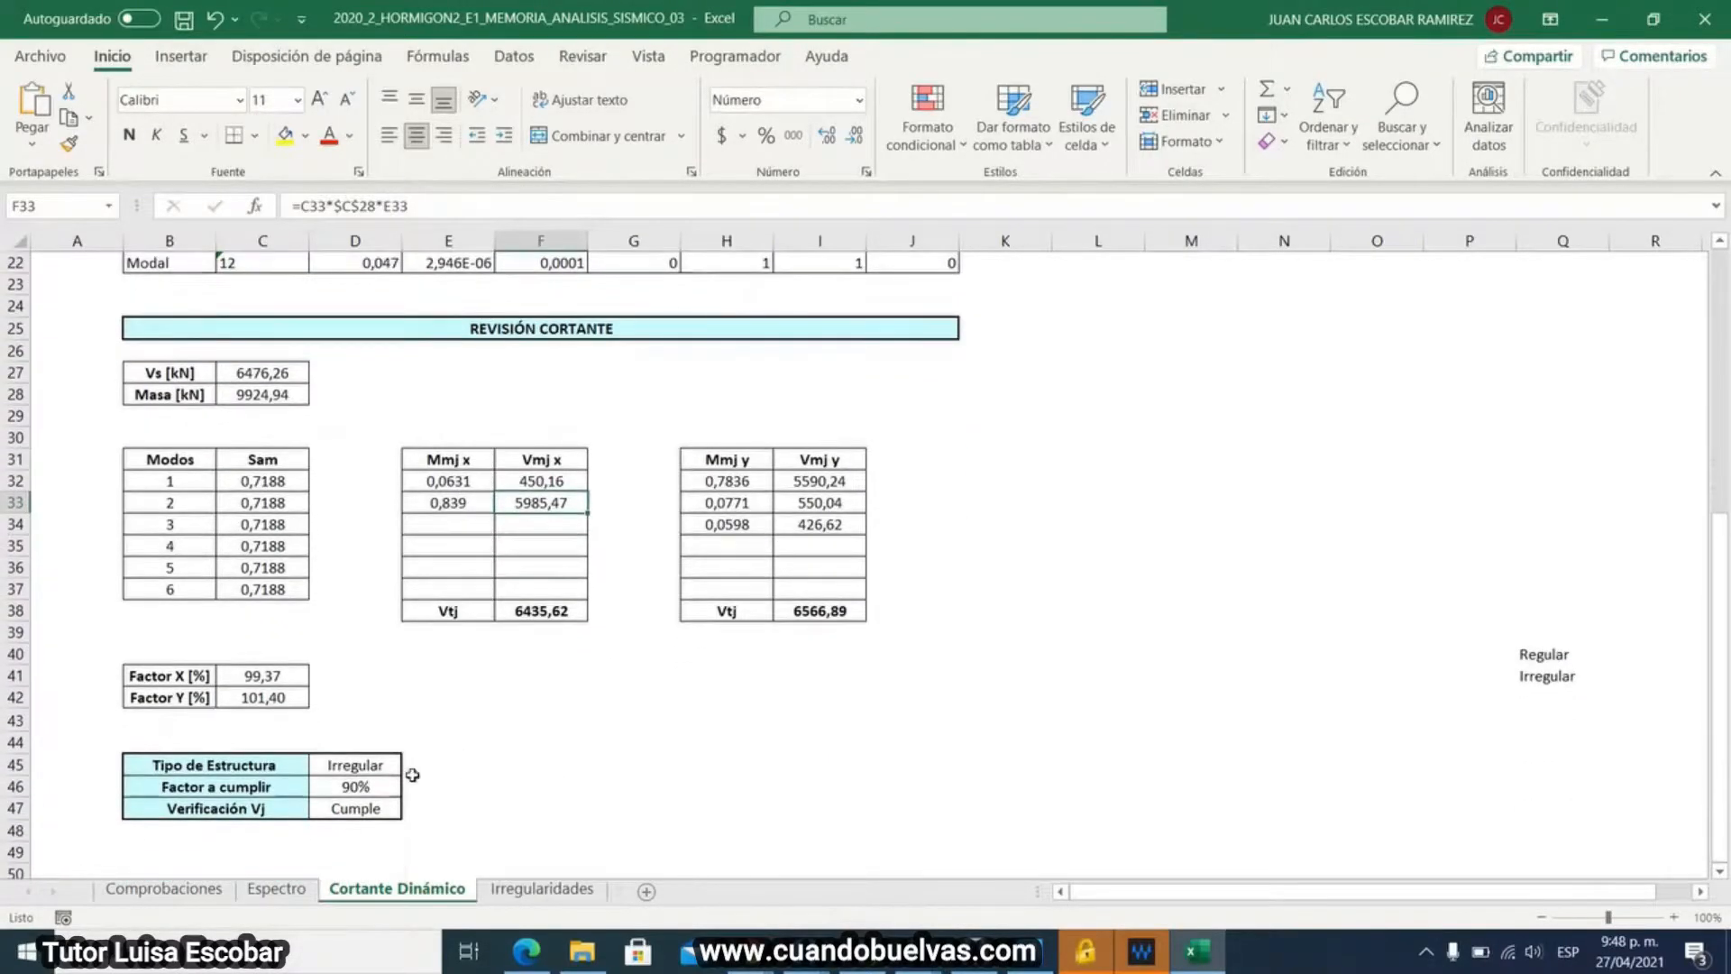
click(257, 674)
click(438, 208)
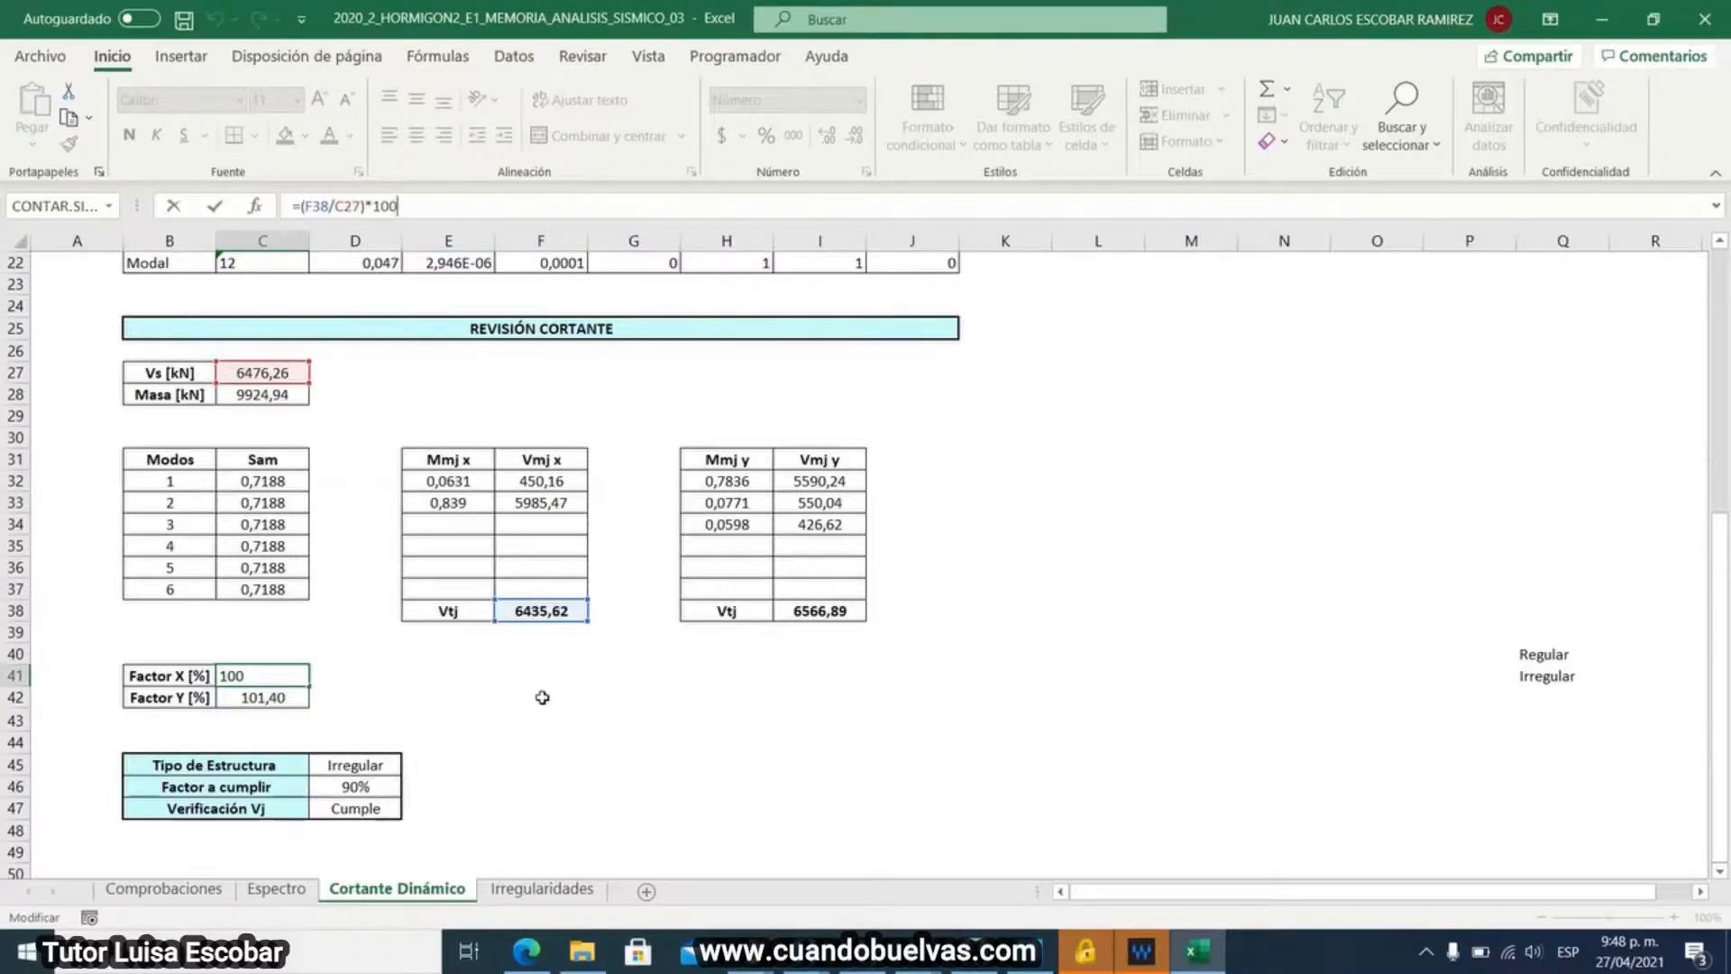
key(Return)
key(F2)
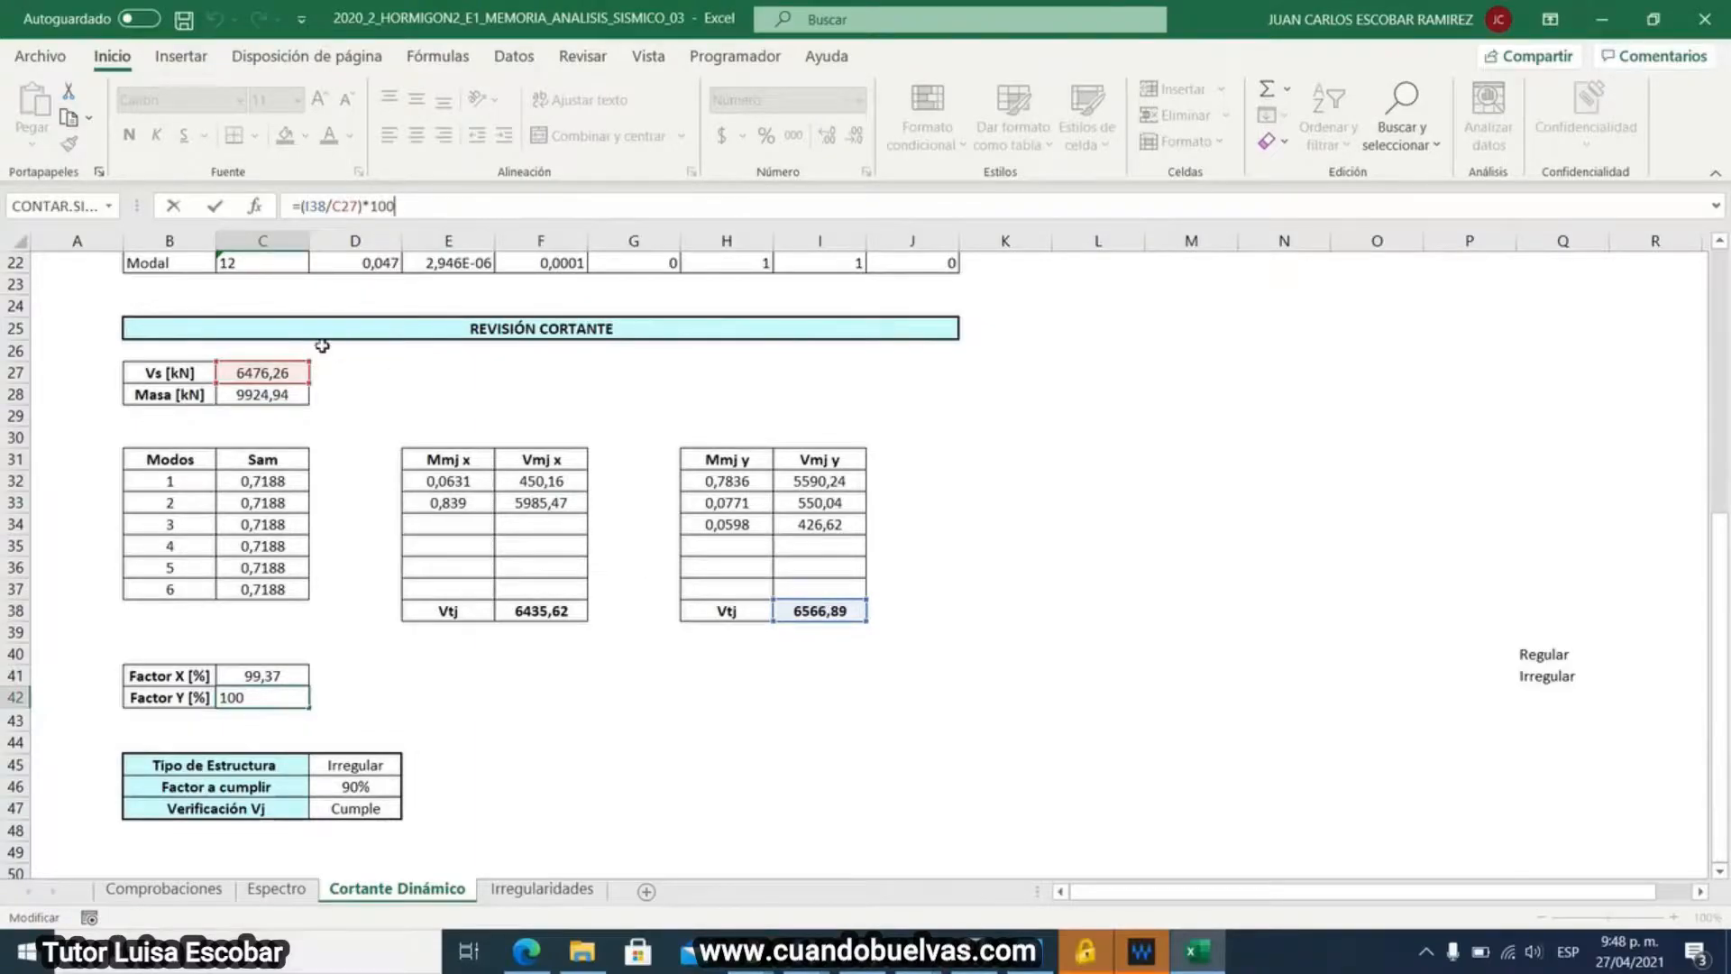
click(436, 701)
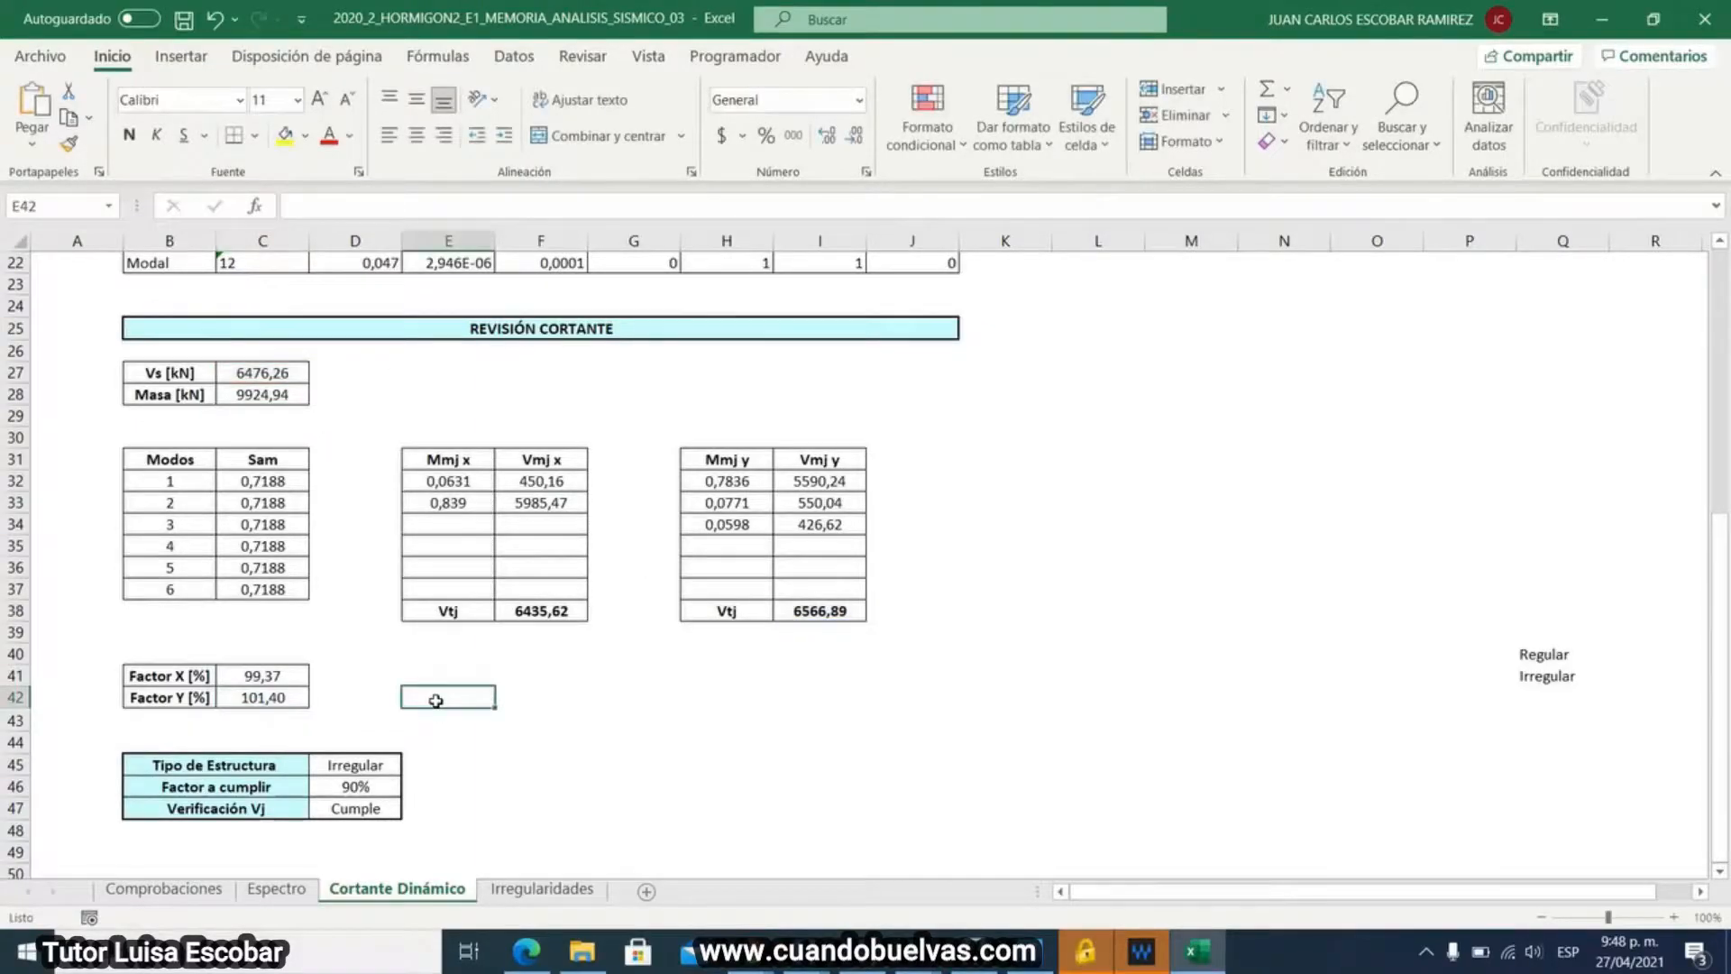
- Inspect the Tipo de Estructura, Factor a cumplir and Verificación Vj cells of the shear verification table
scroll(267, 675, down, 1)
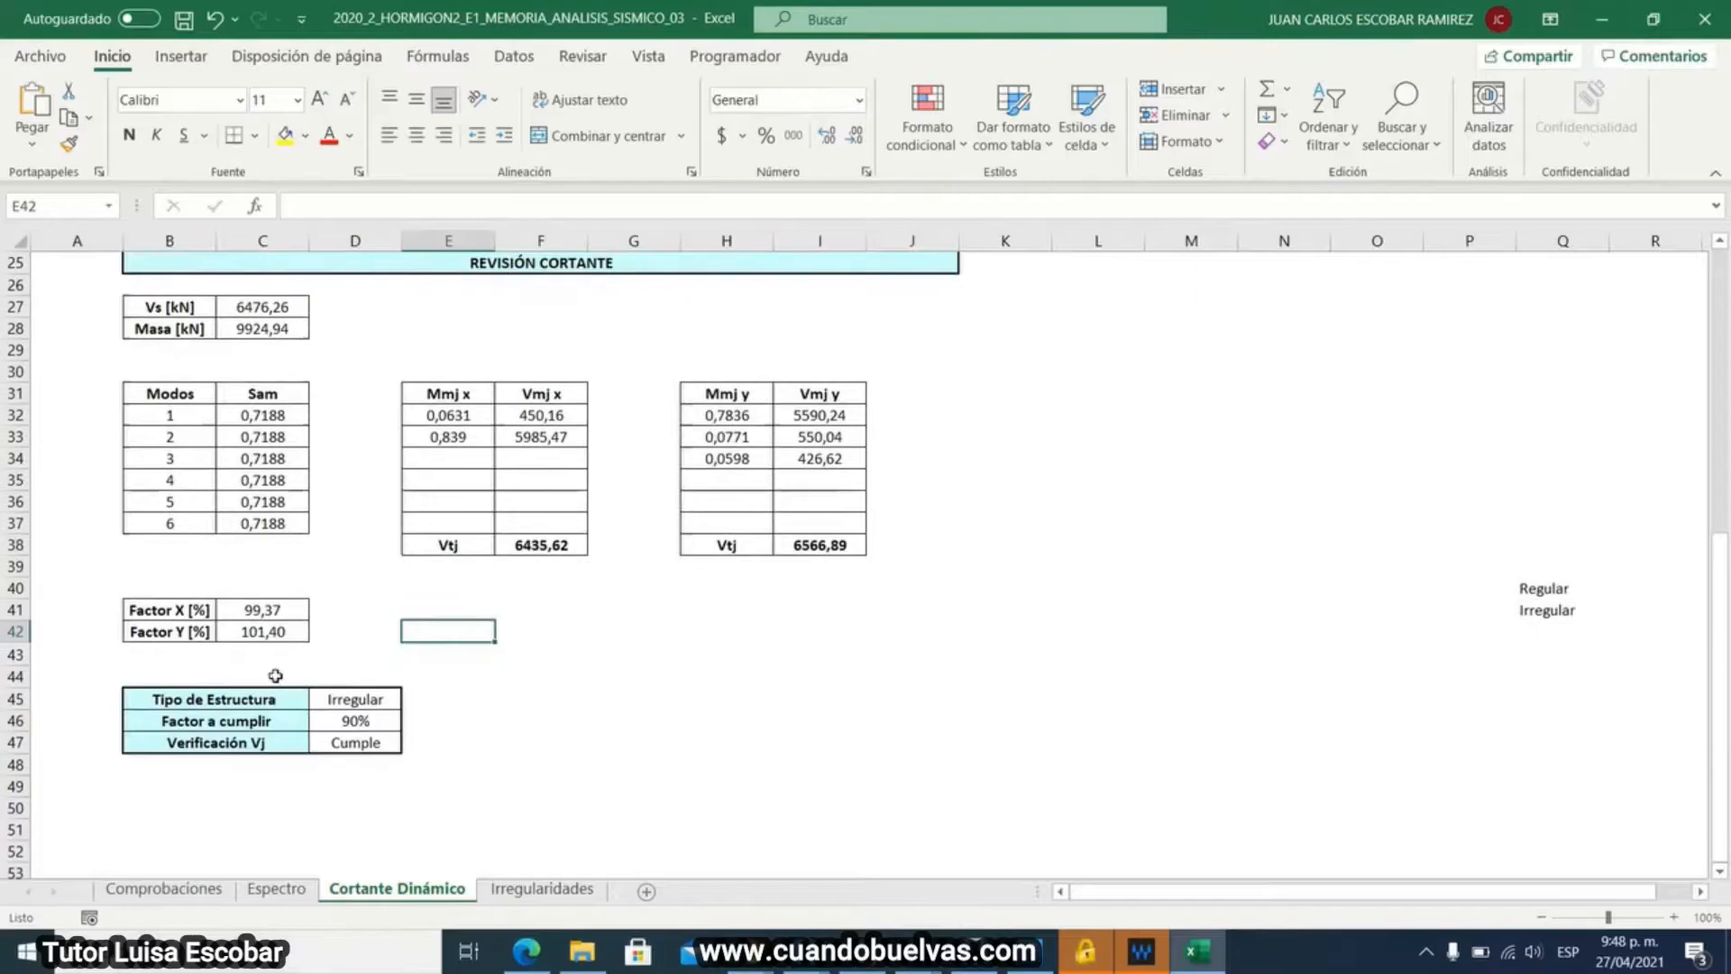
click(340, 699)
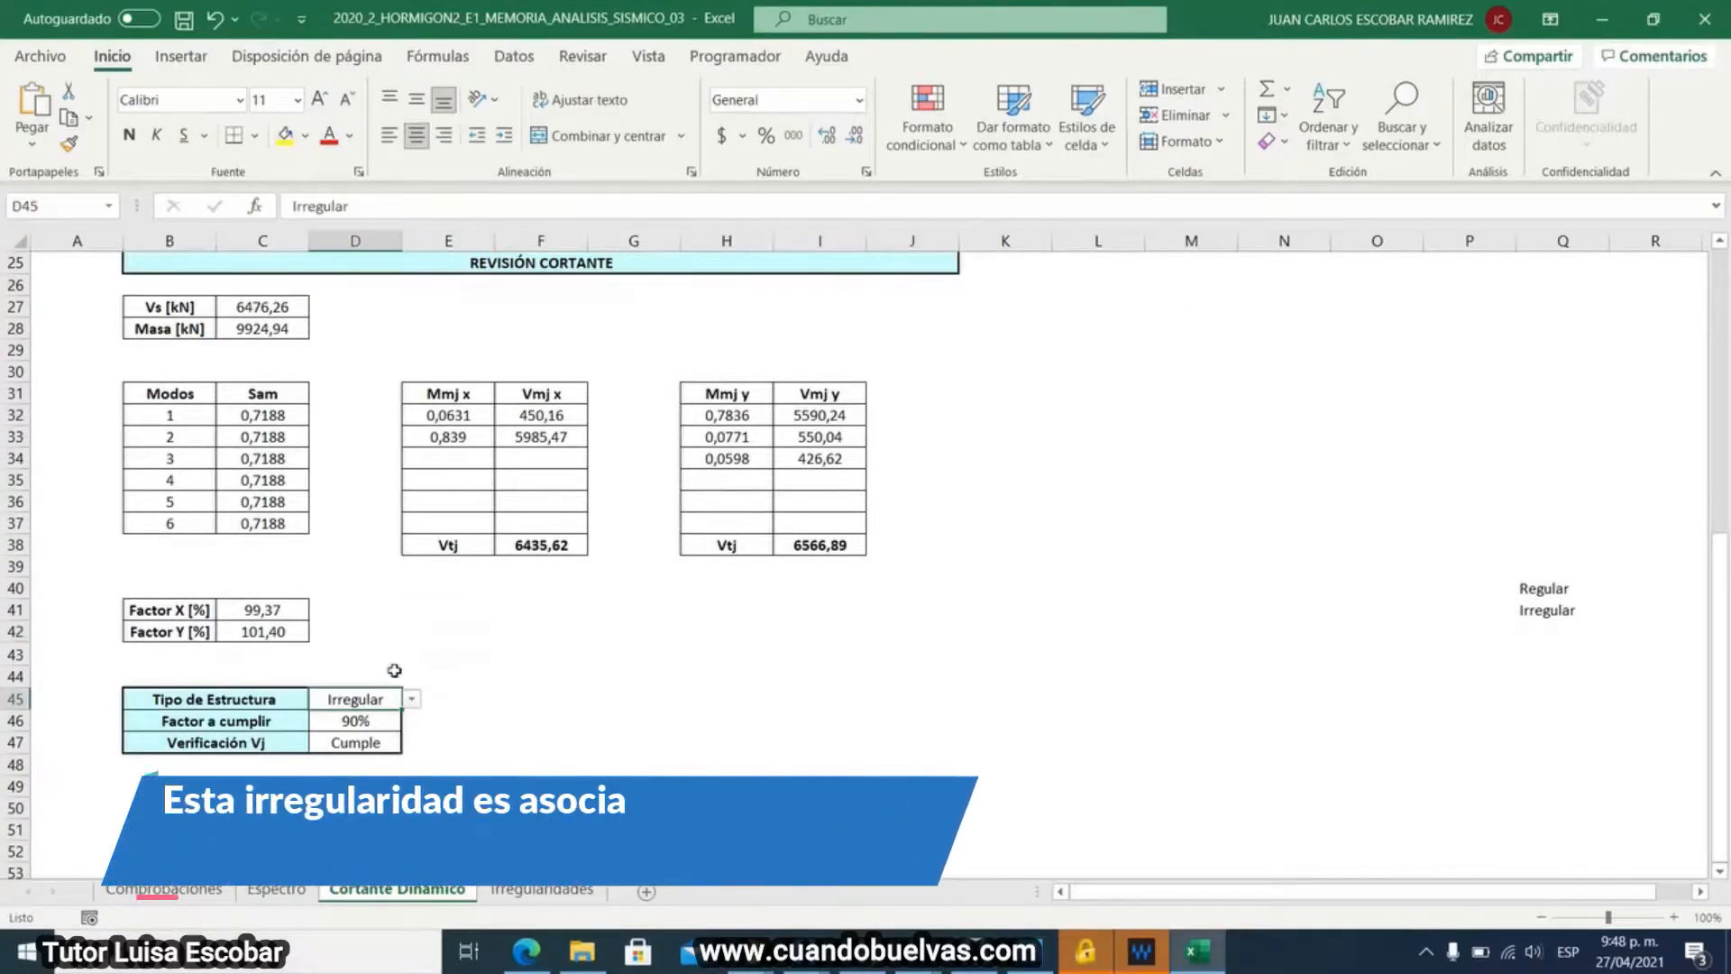
click(446, 704)
click(392, 727)
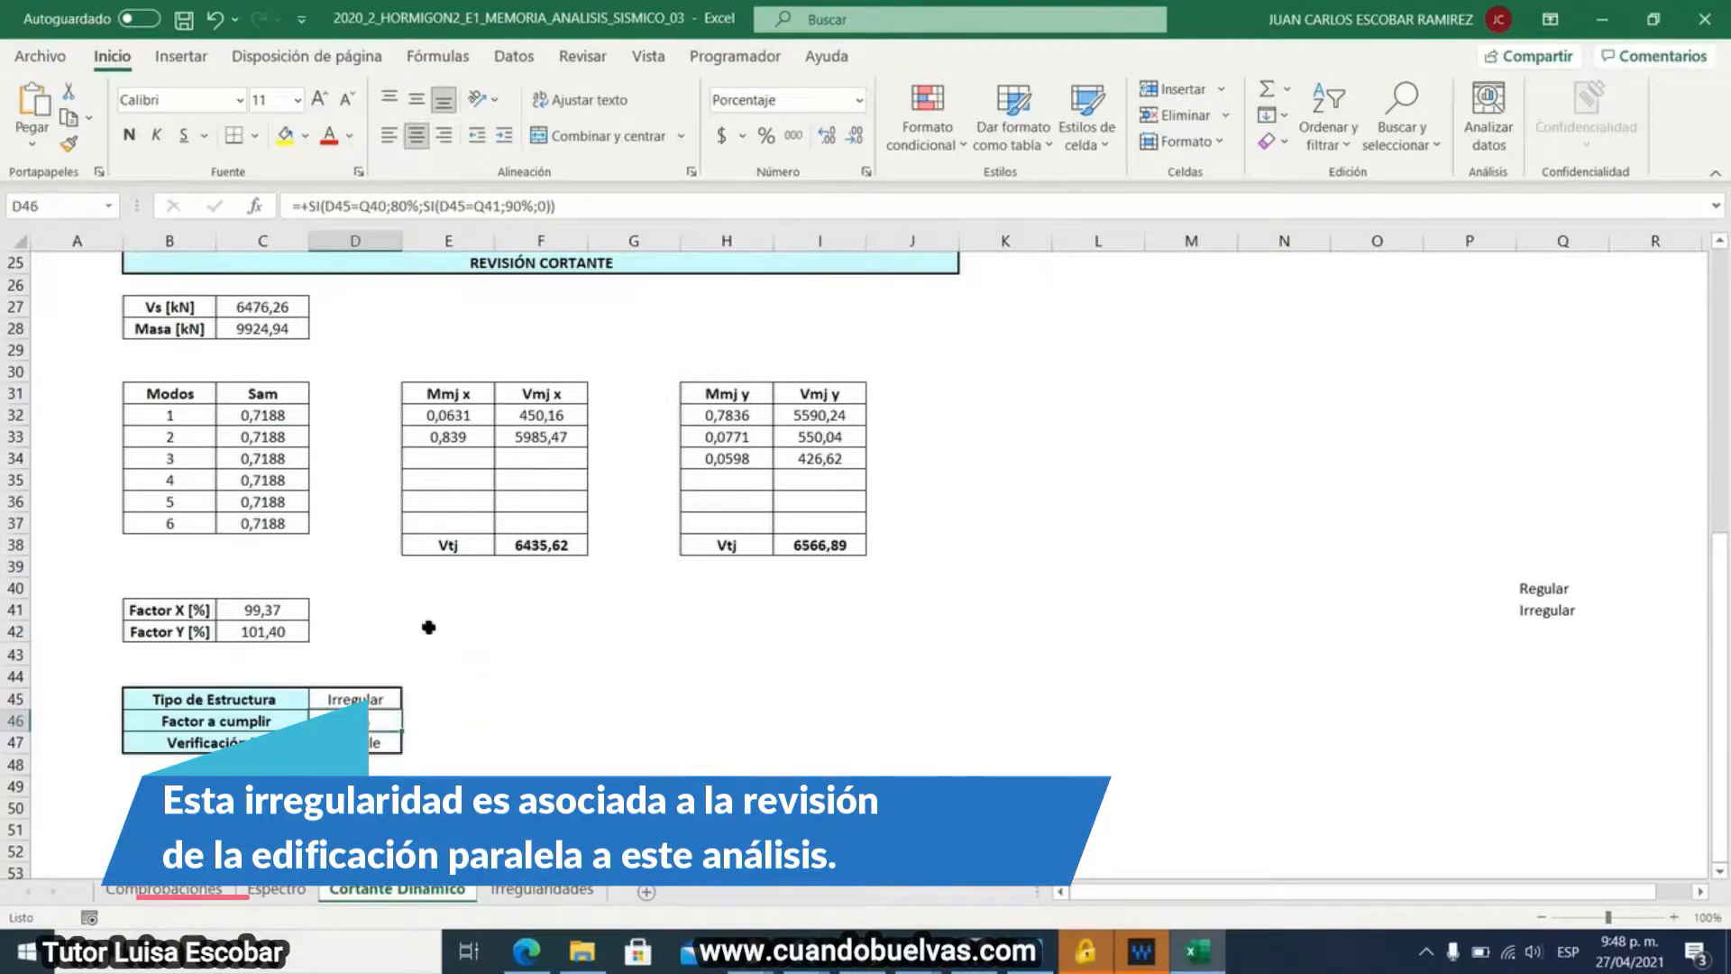
click(368, 743)
click(445, 747)
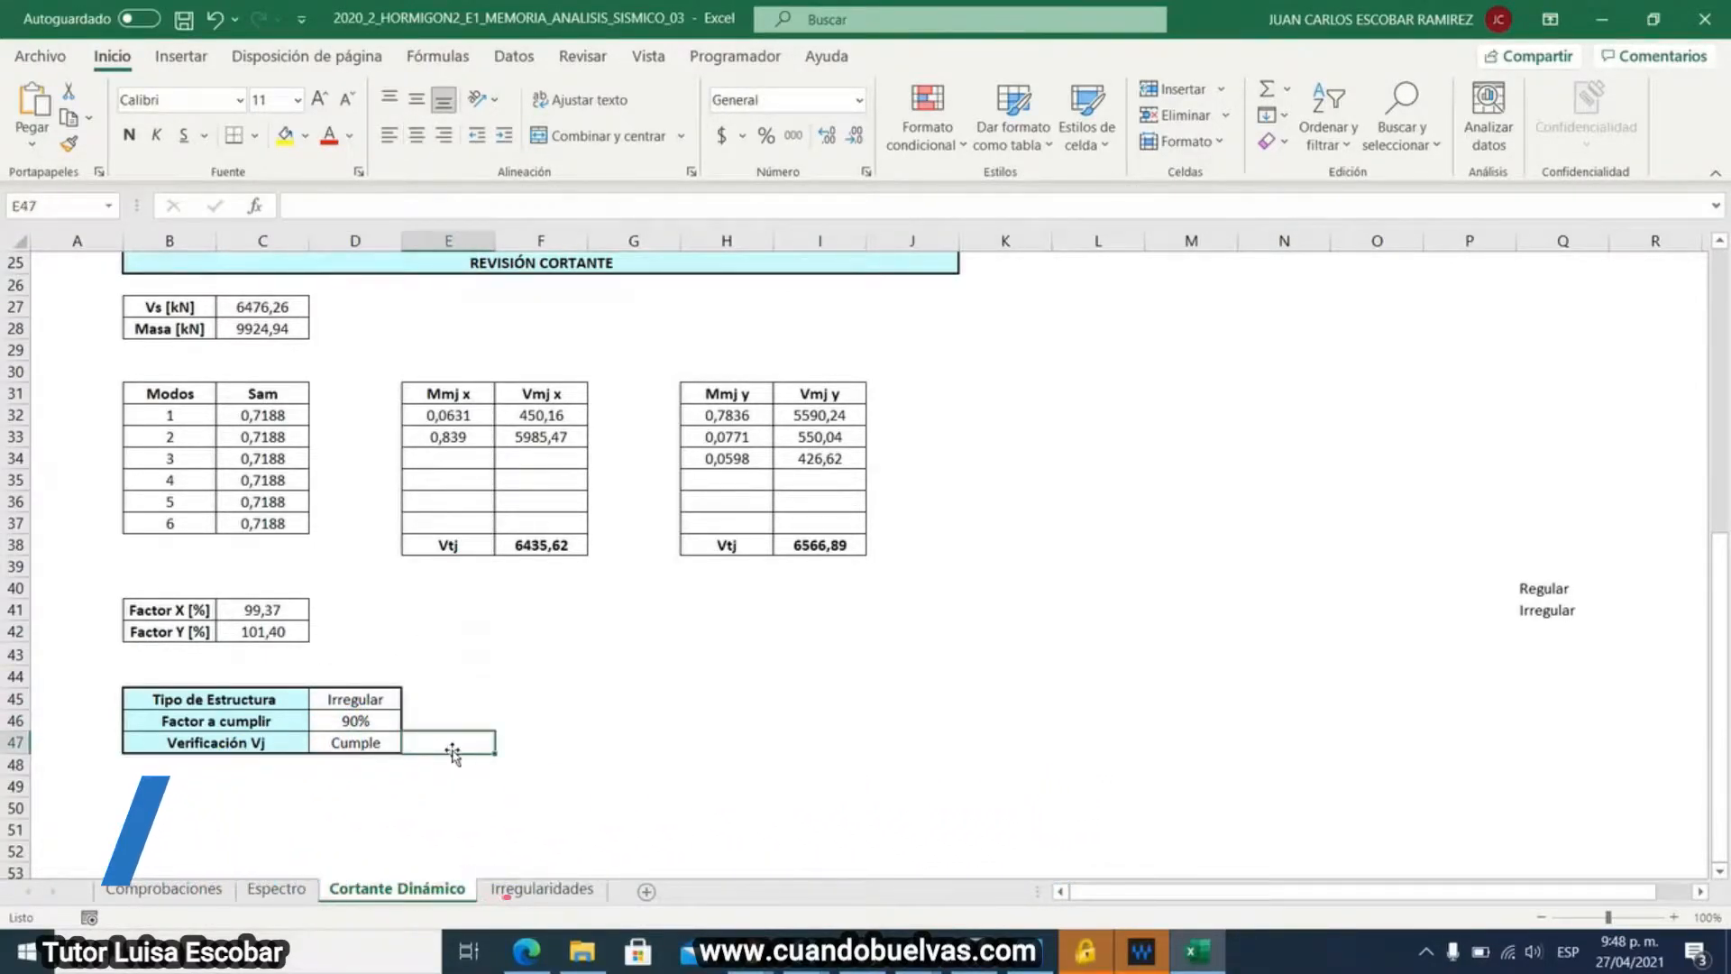
- Open the Irregularidades sheet and examine the Masa ETABS and Vs ETABS cells and the redundancy irregularity table
scroll(504, 737, up, 2)
scroll(504, 737, up, 2)
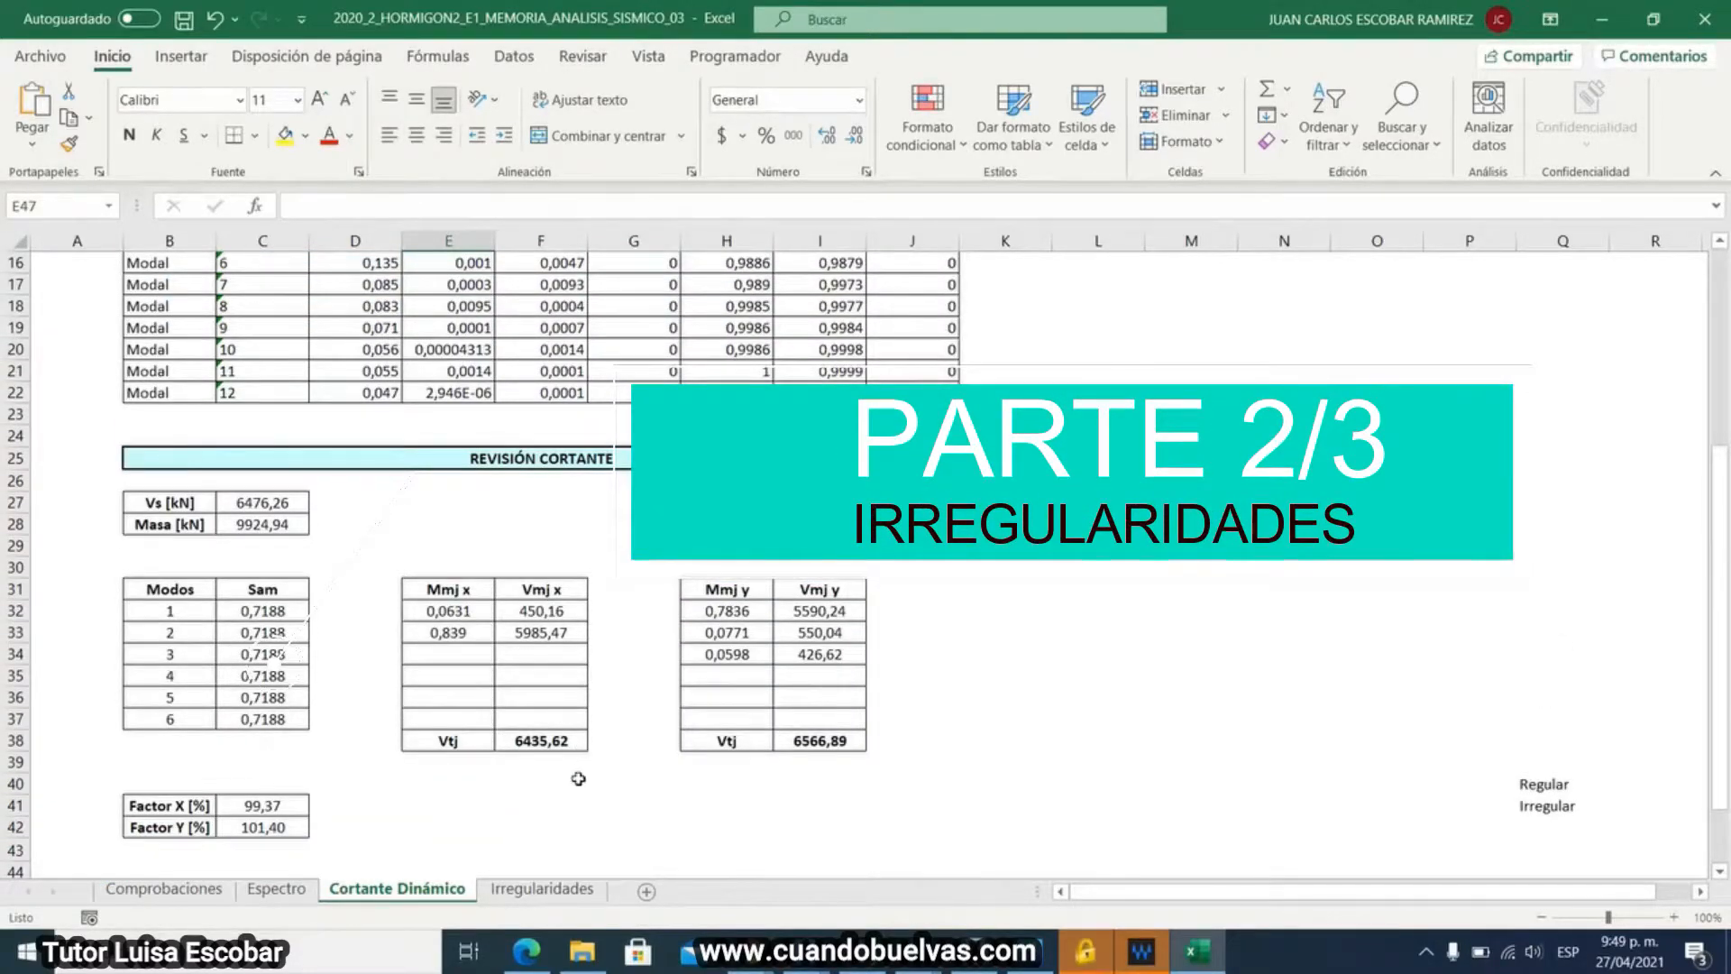
click(593, 803)
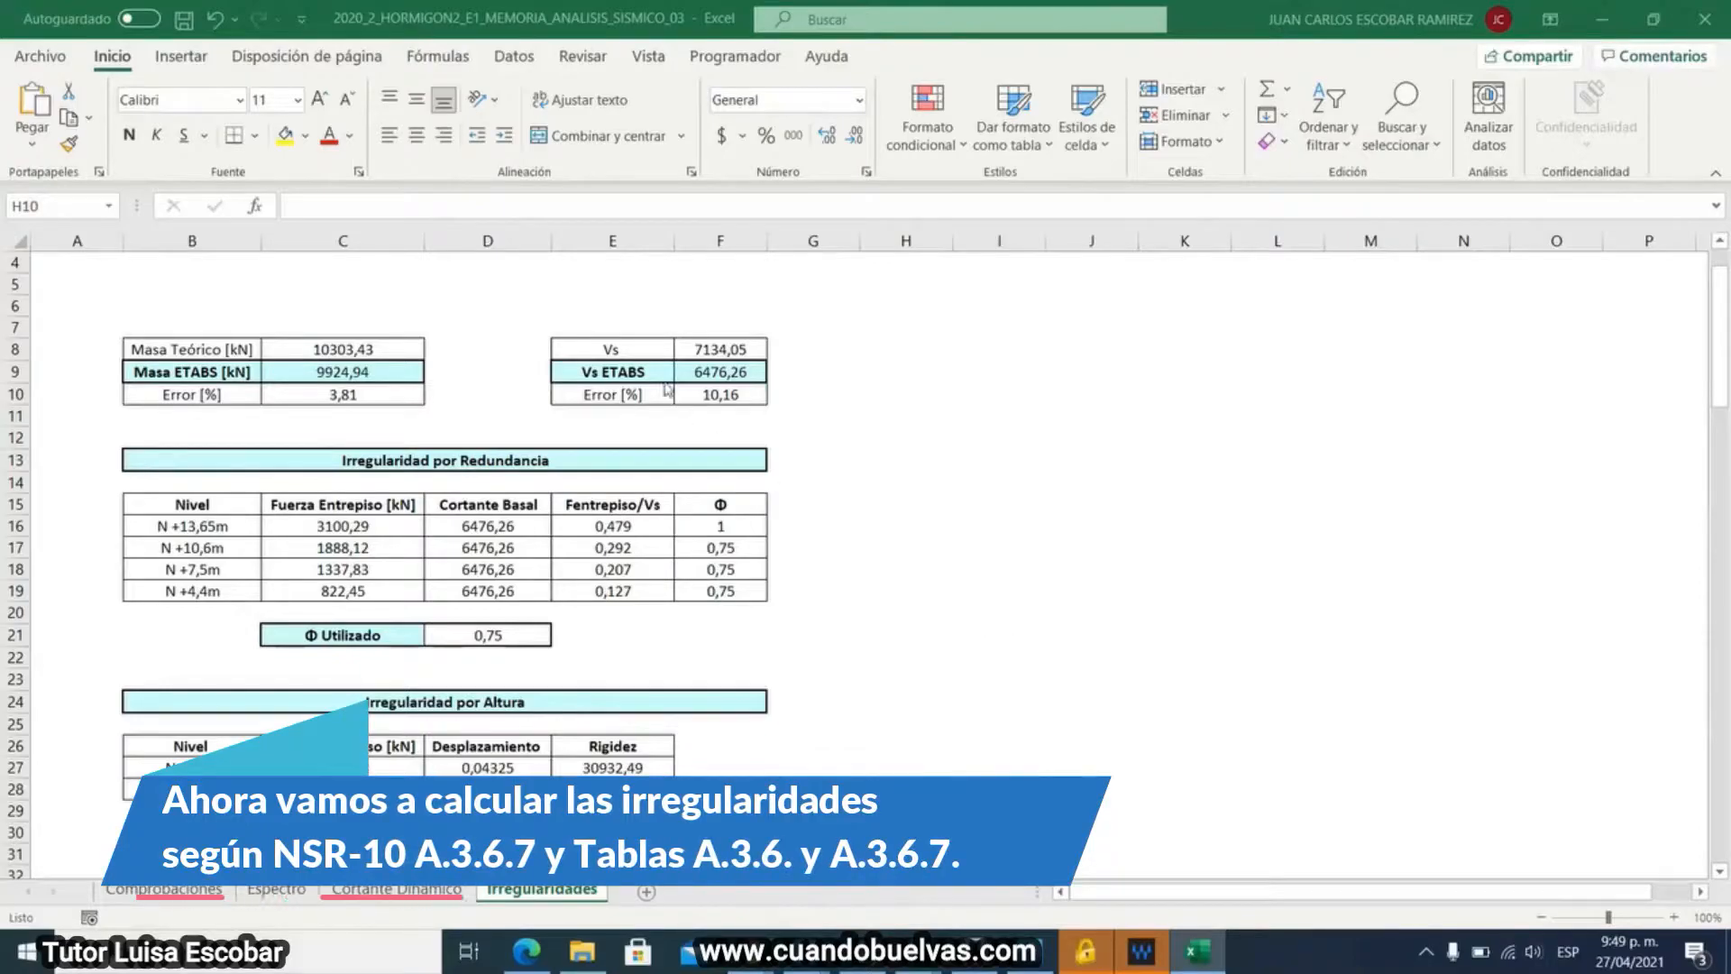
click(386, 372)
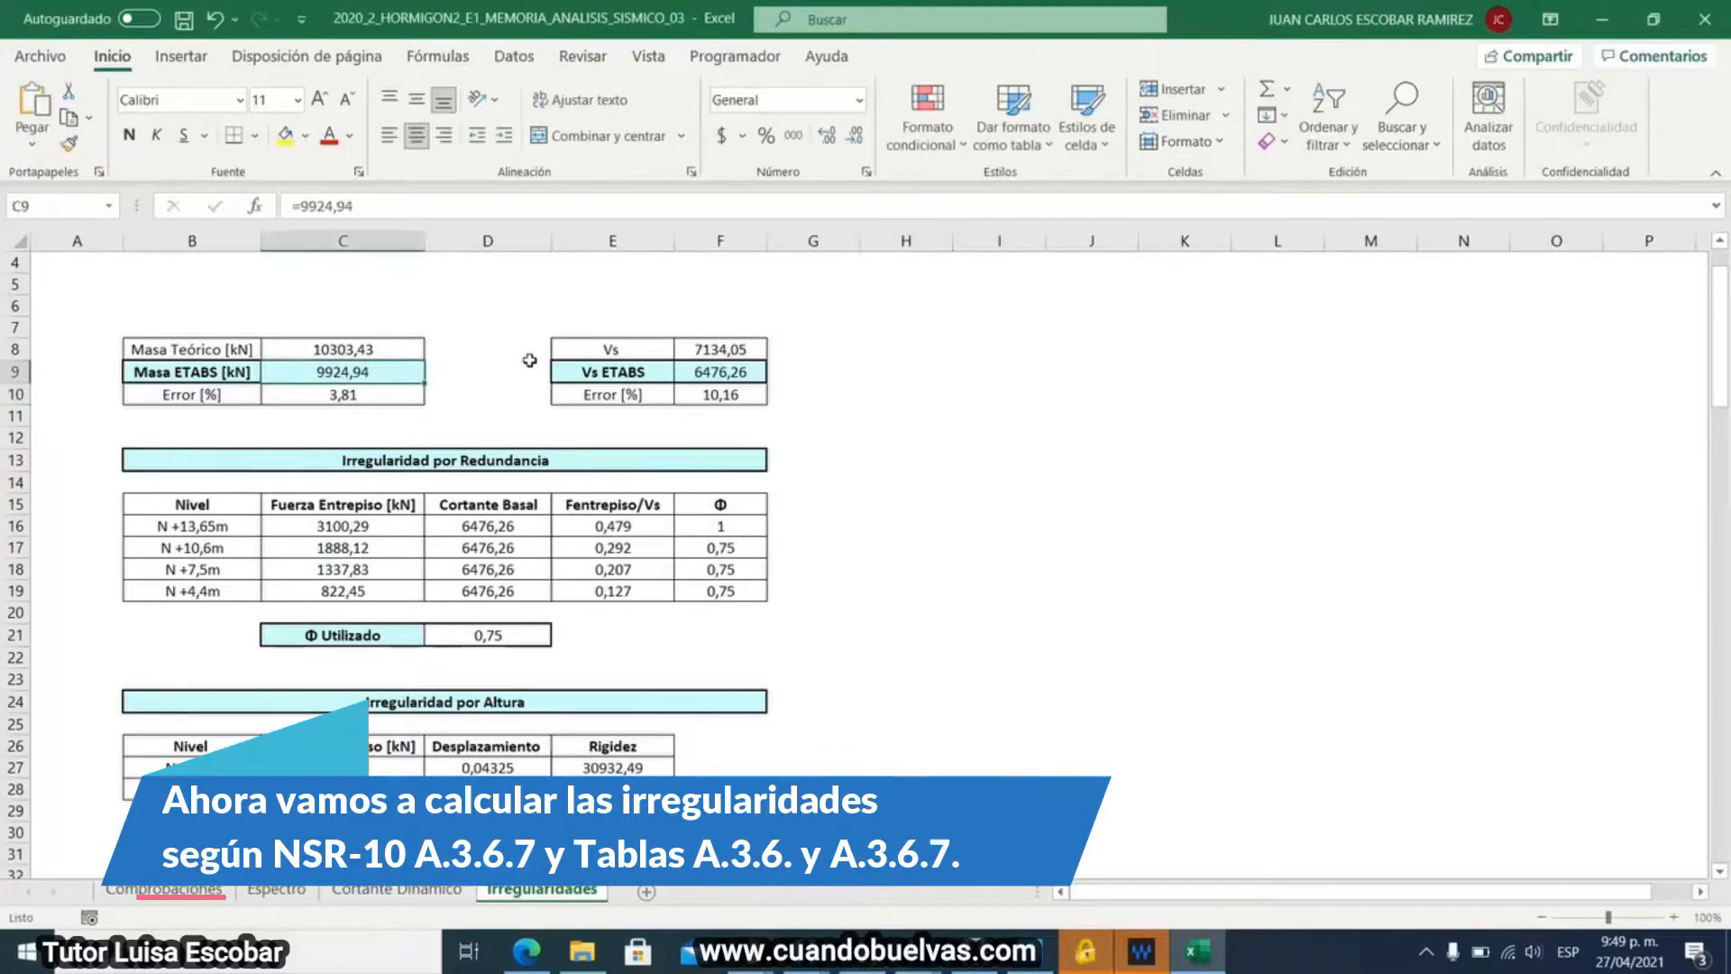
click(720, 372)
click(969, 481)
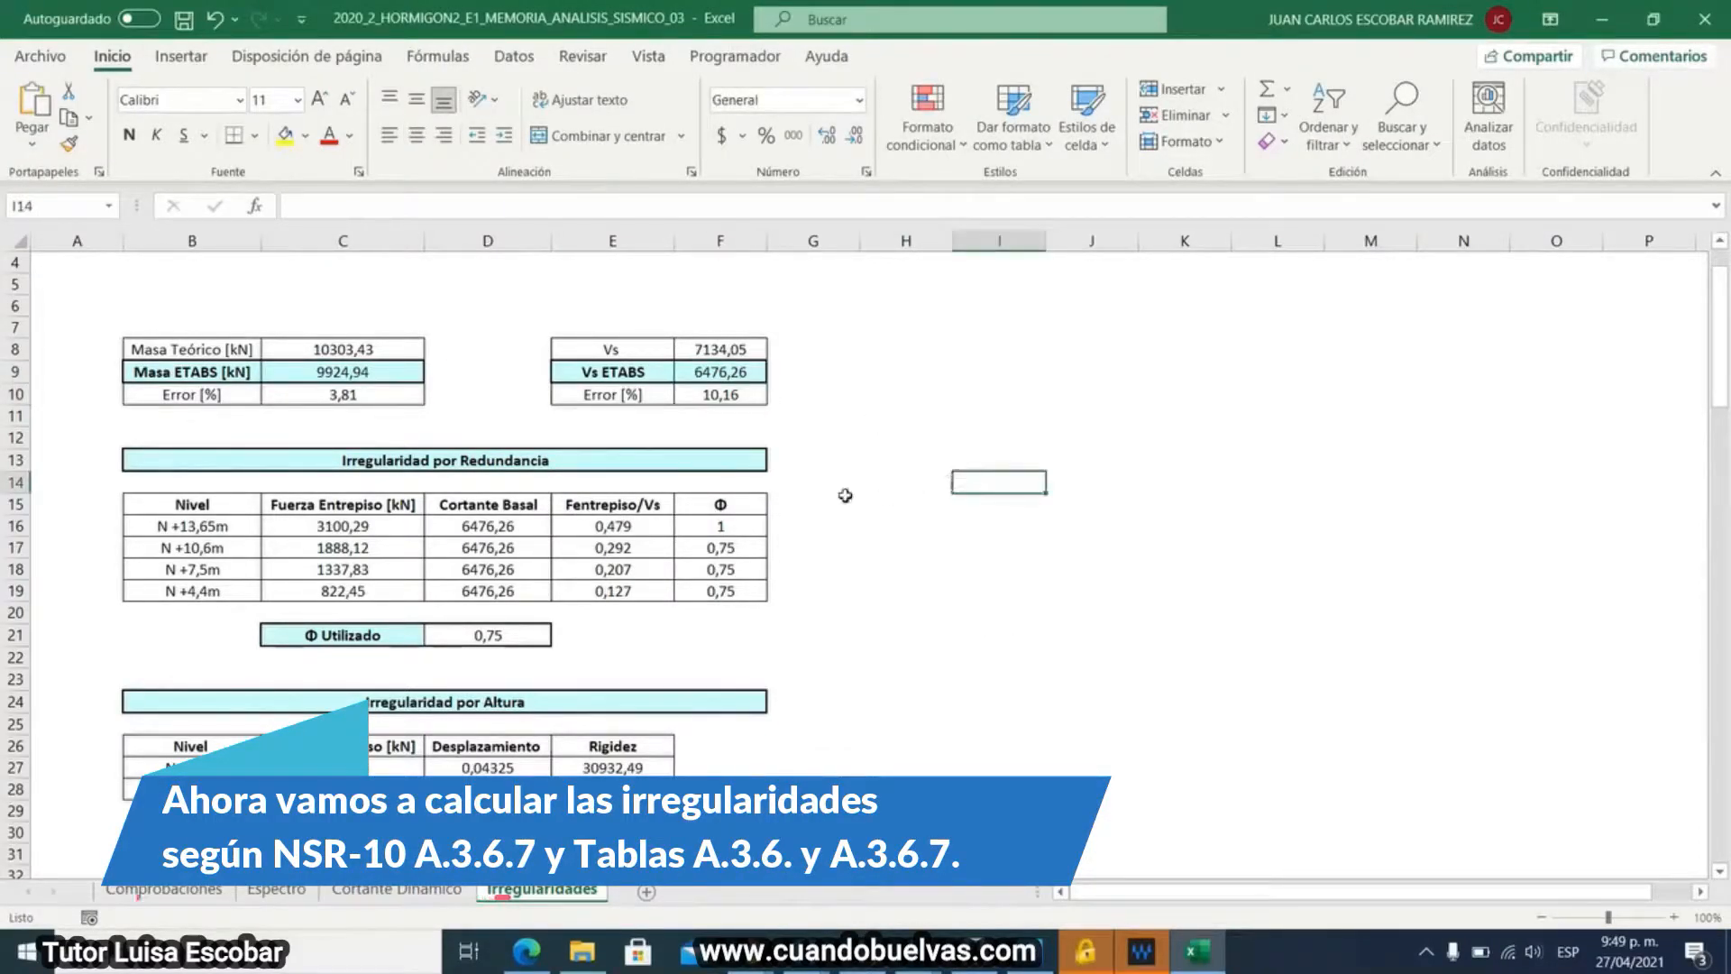
scroll(845, 495, down, 1)
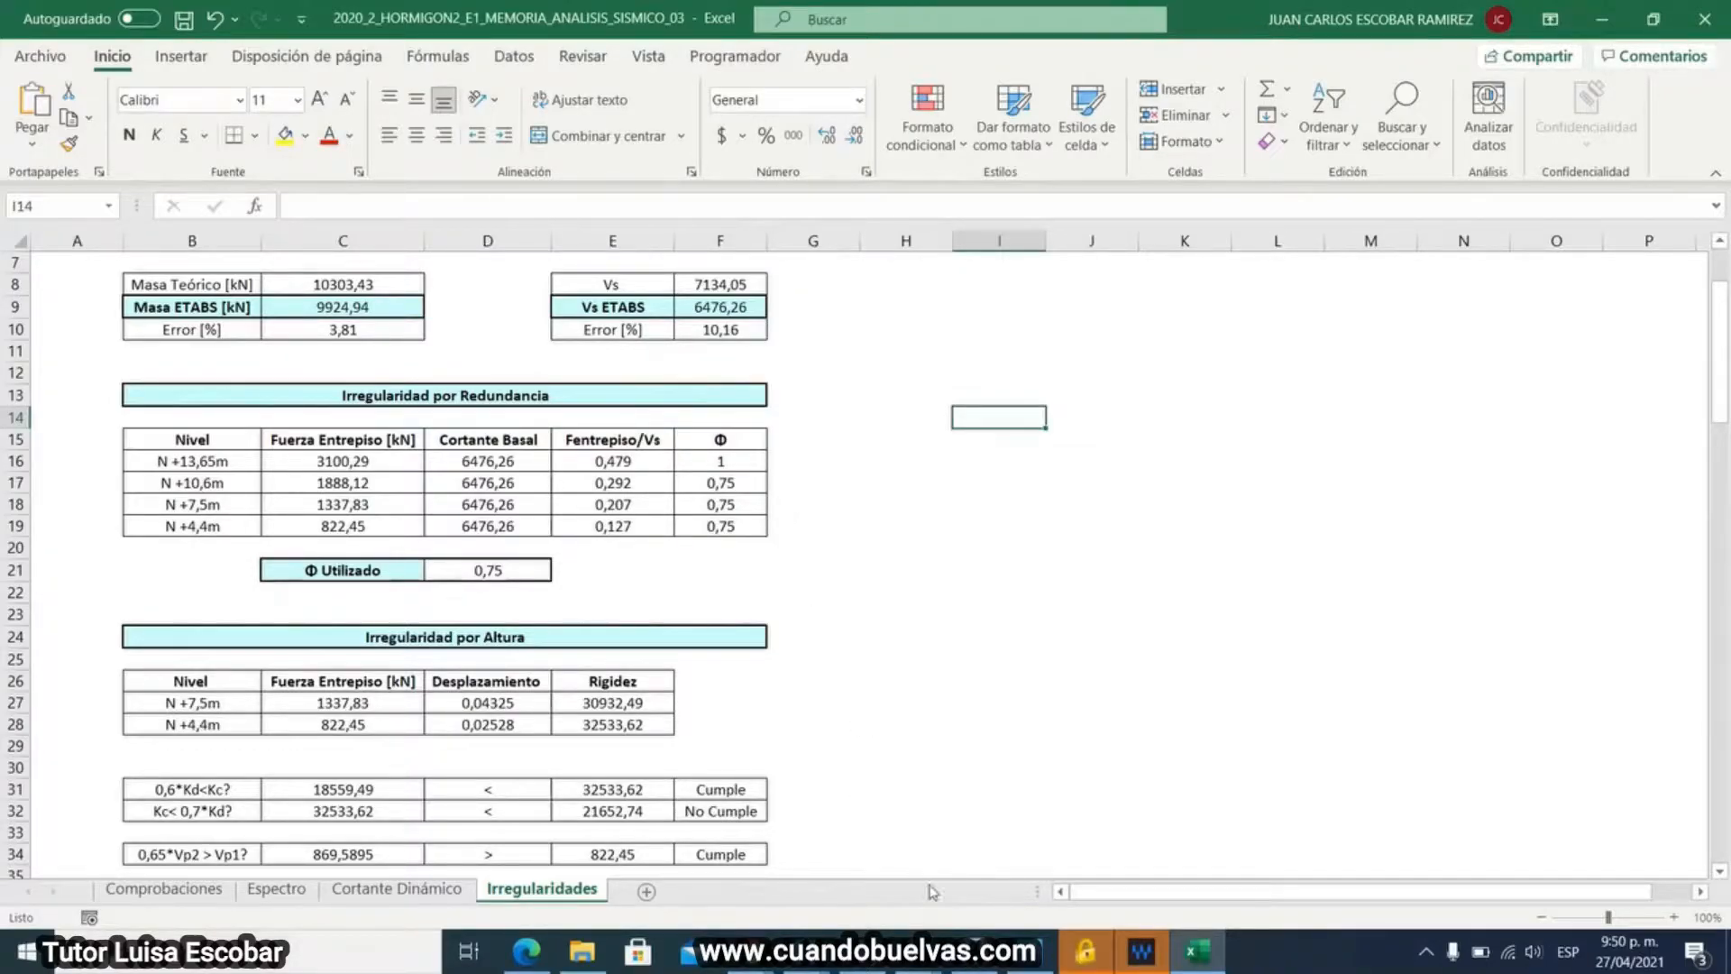
- Switch to ETABS, close the results table and plot the story response as Auto lateral loads to stories
click(973, 951)
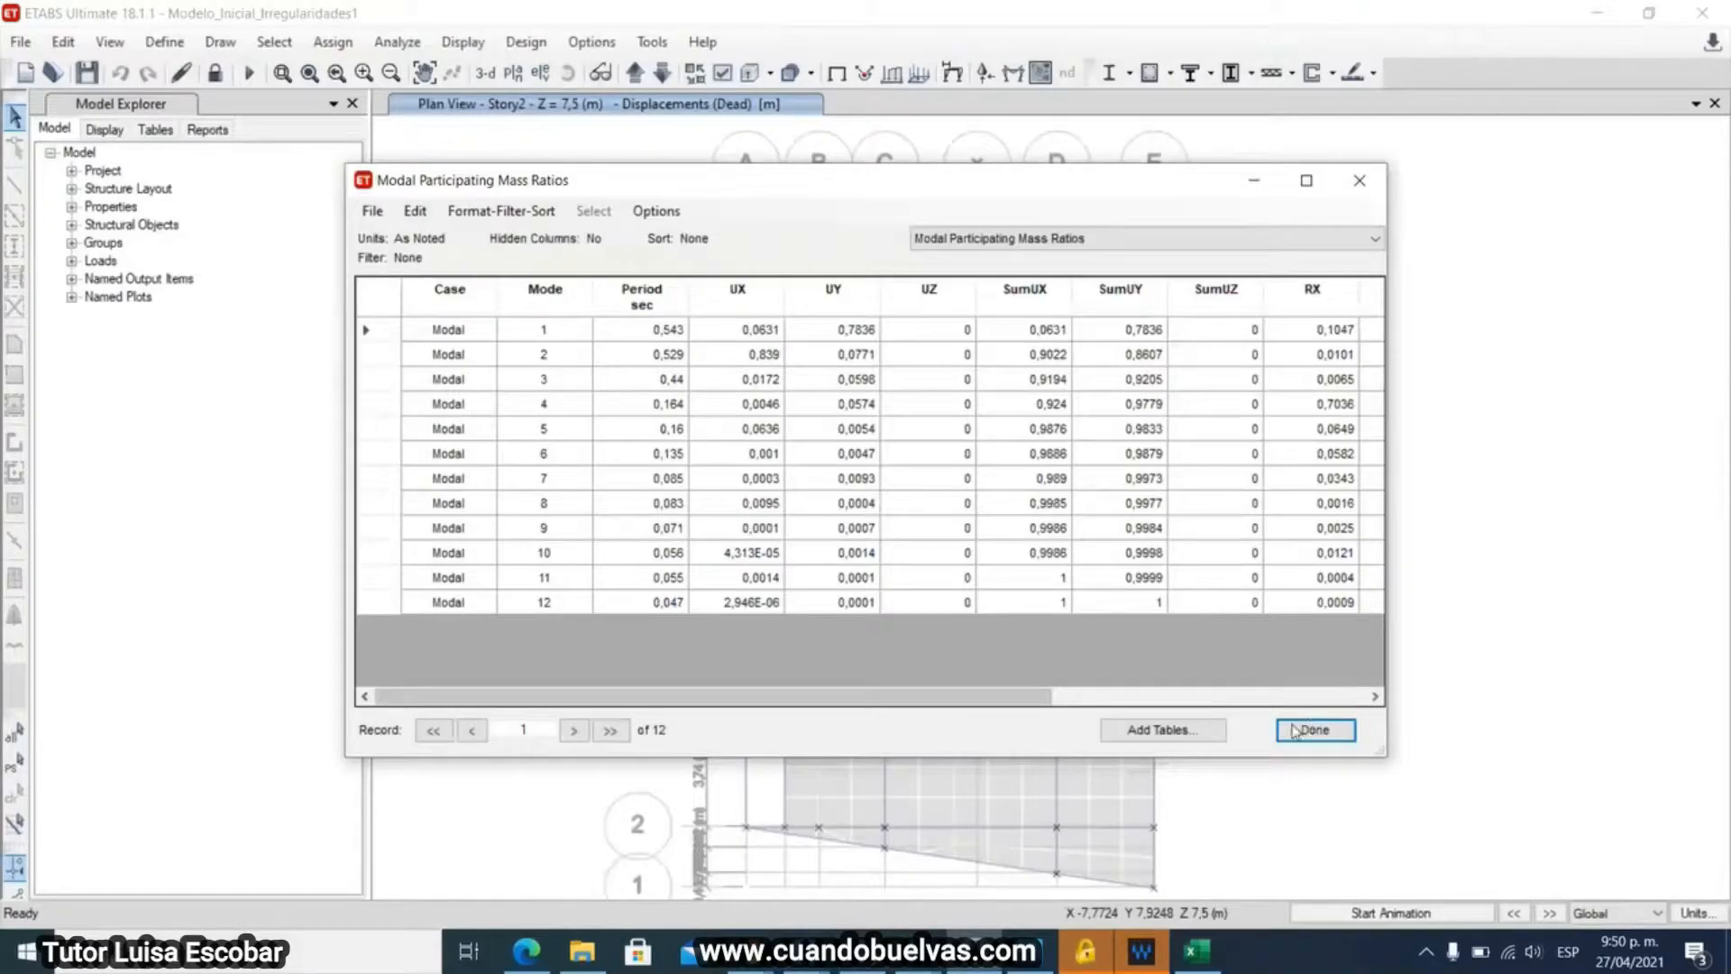
click(1295, 730)
click(462, 41)
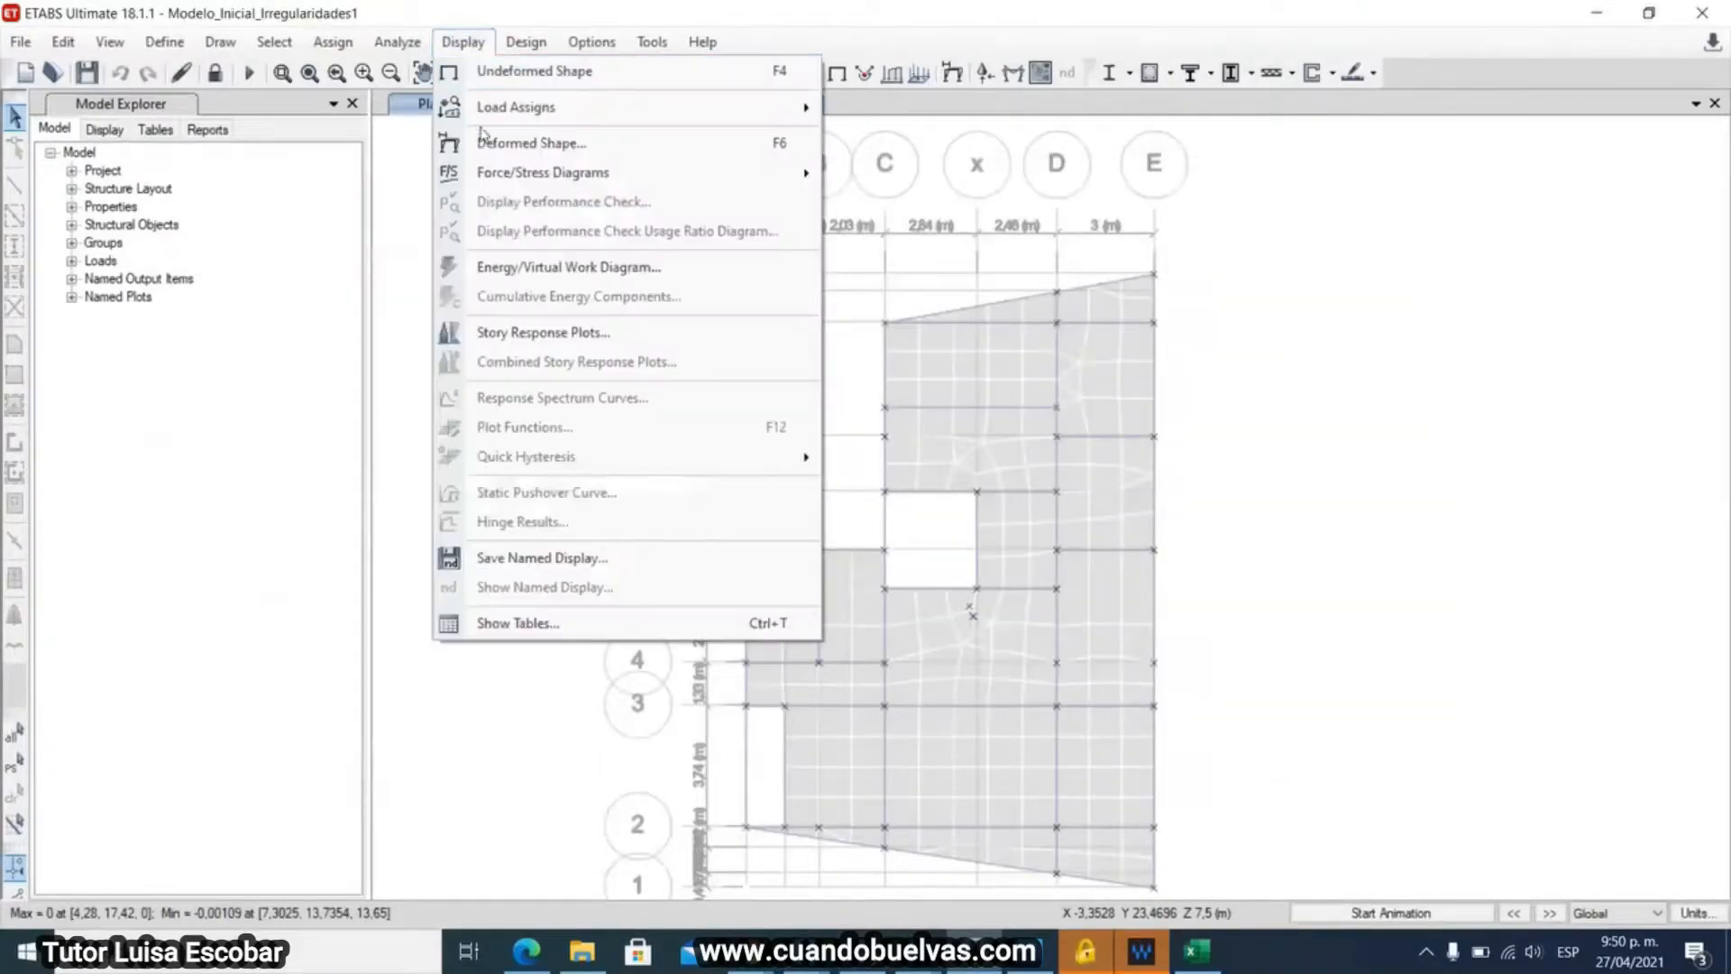
click(521, 332)
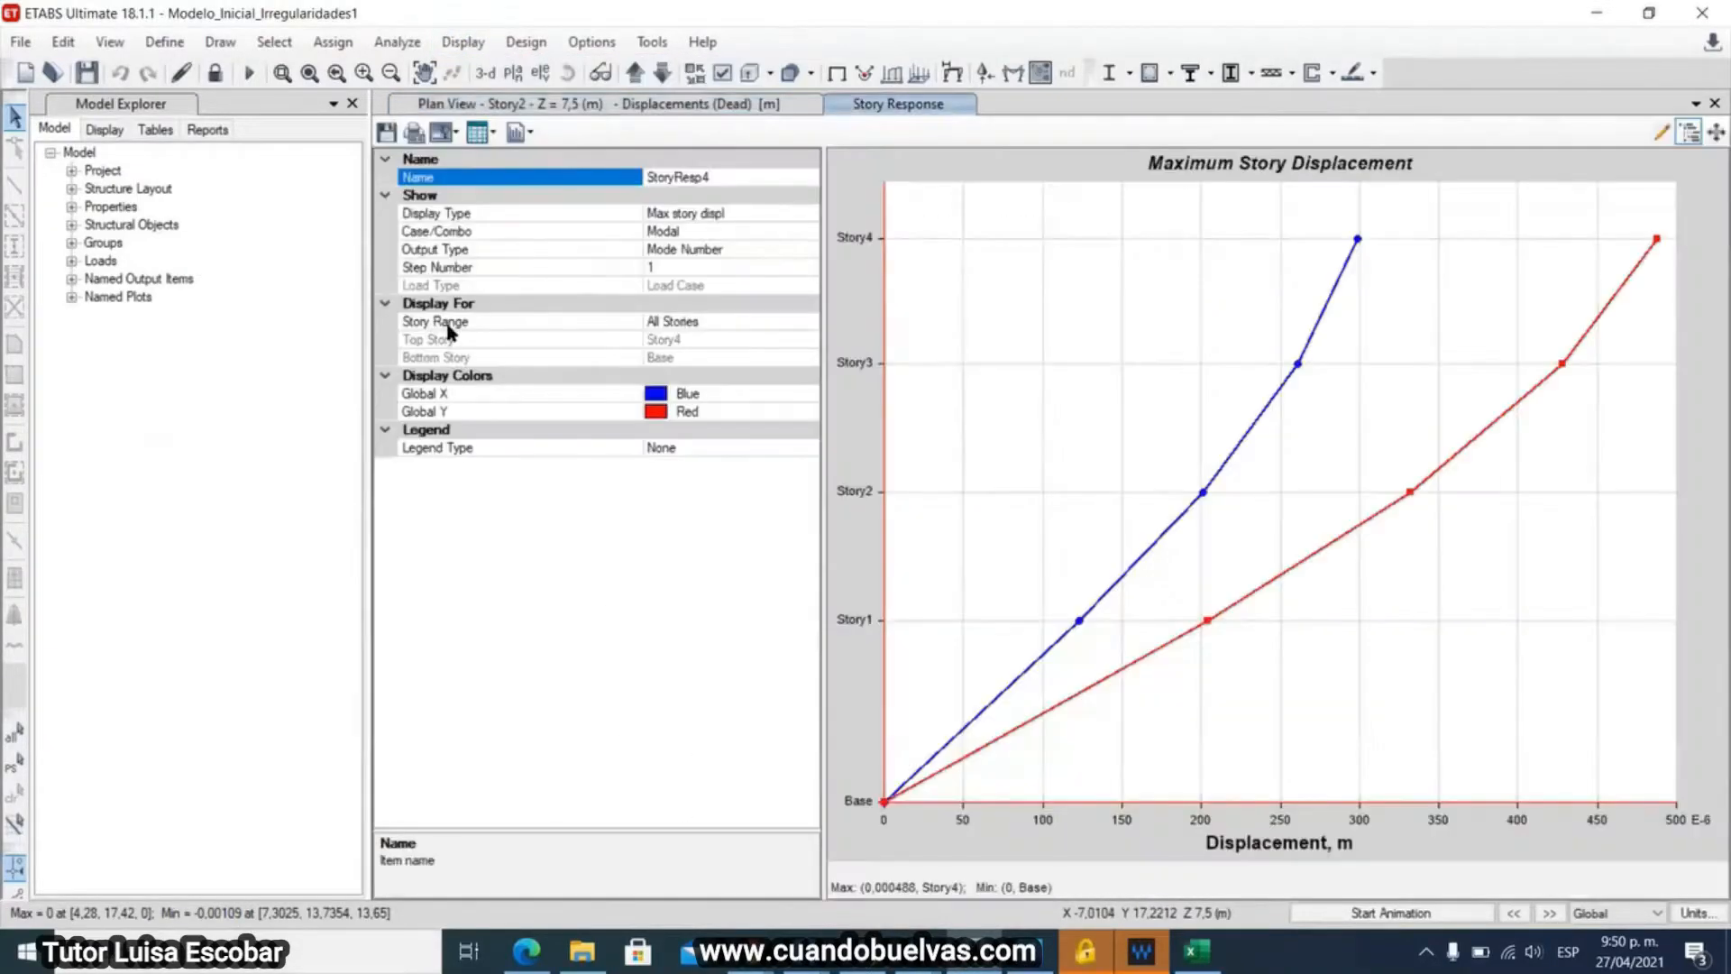
click(745, 230)
click(802, 214)
click(809, 215)
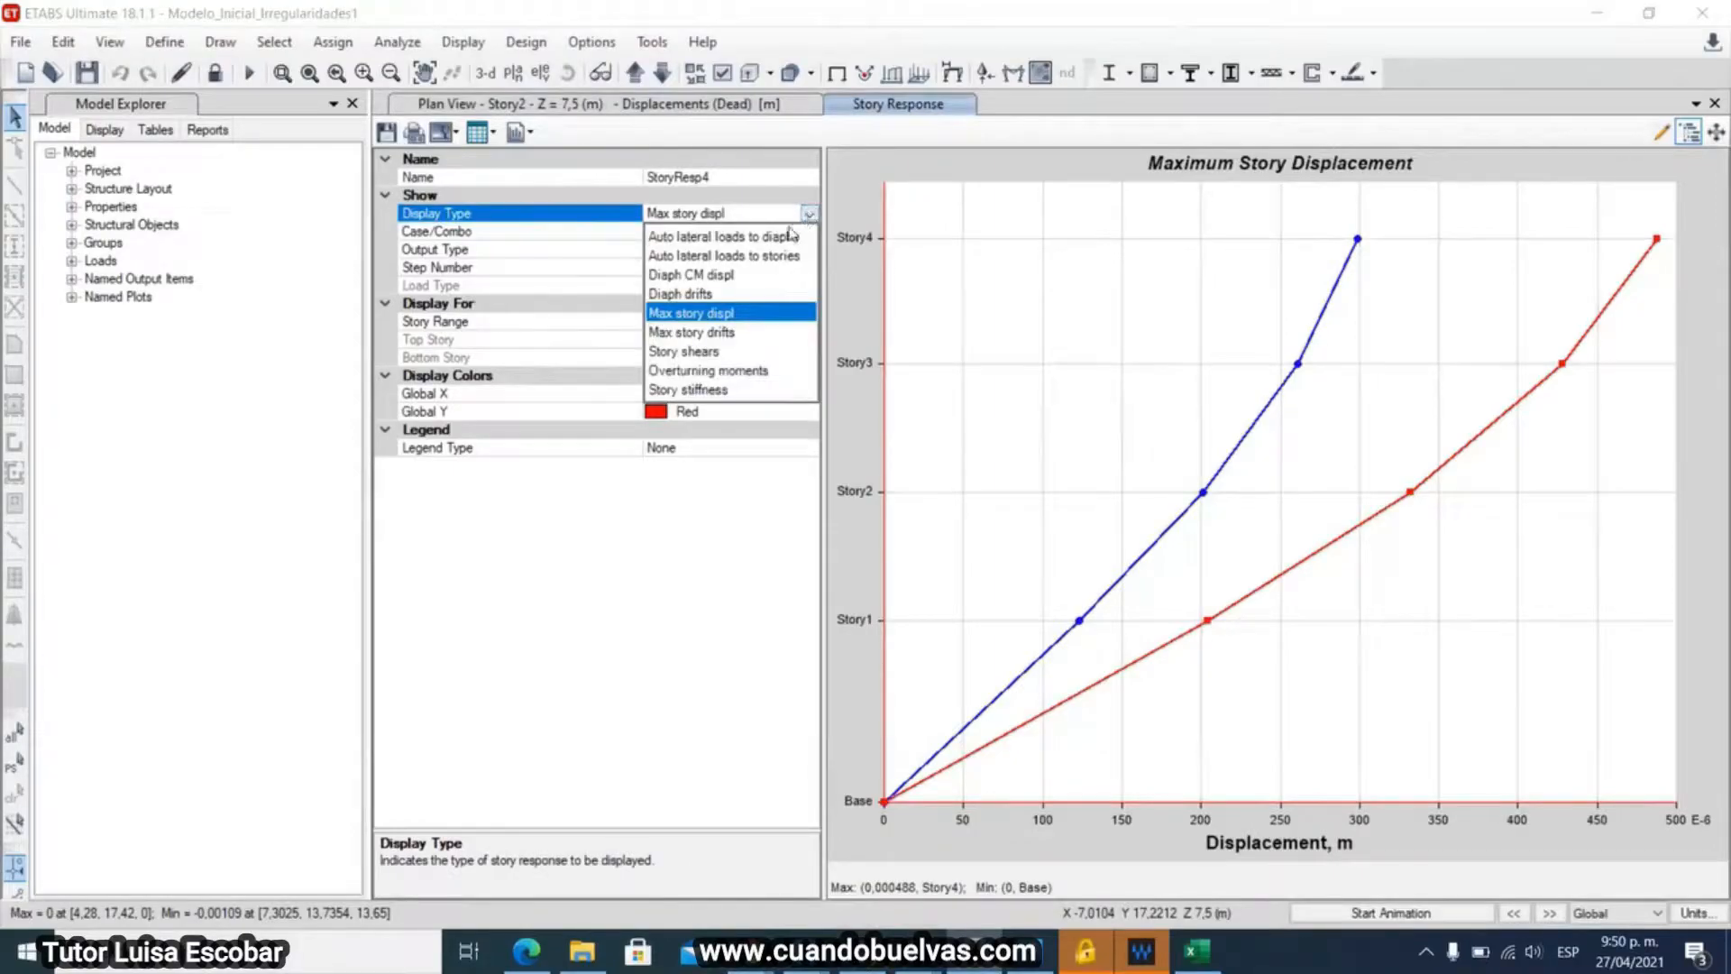
click(739, 258)
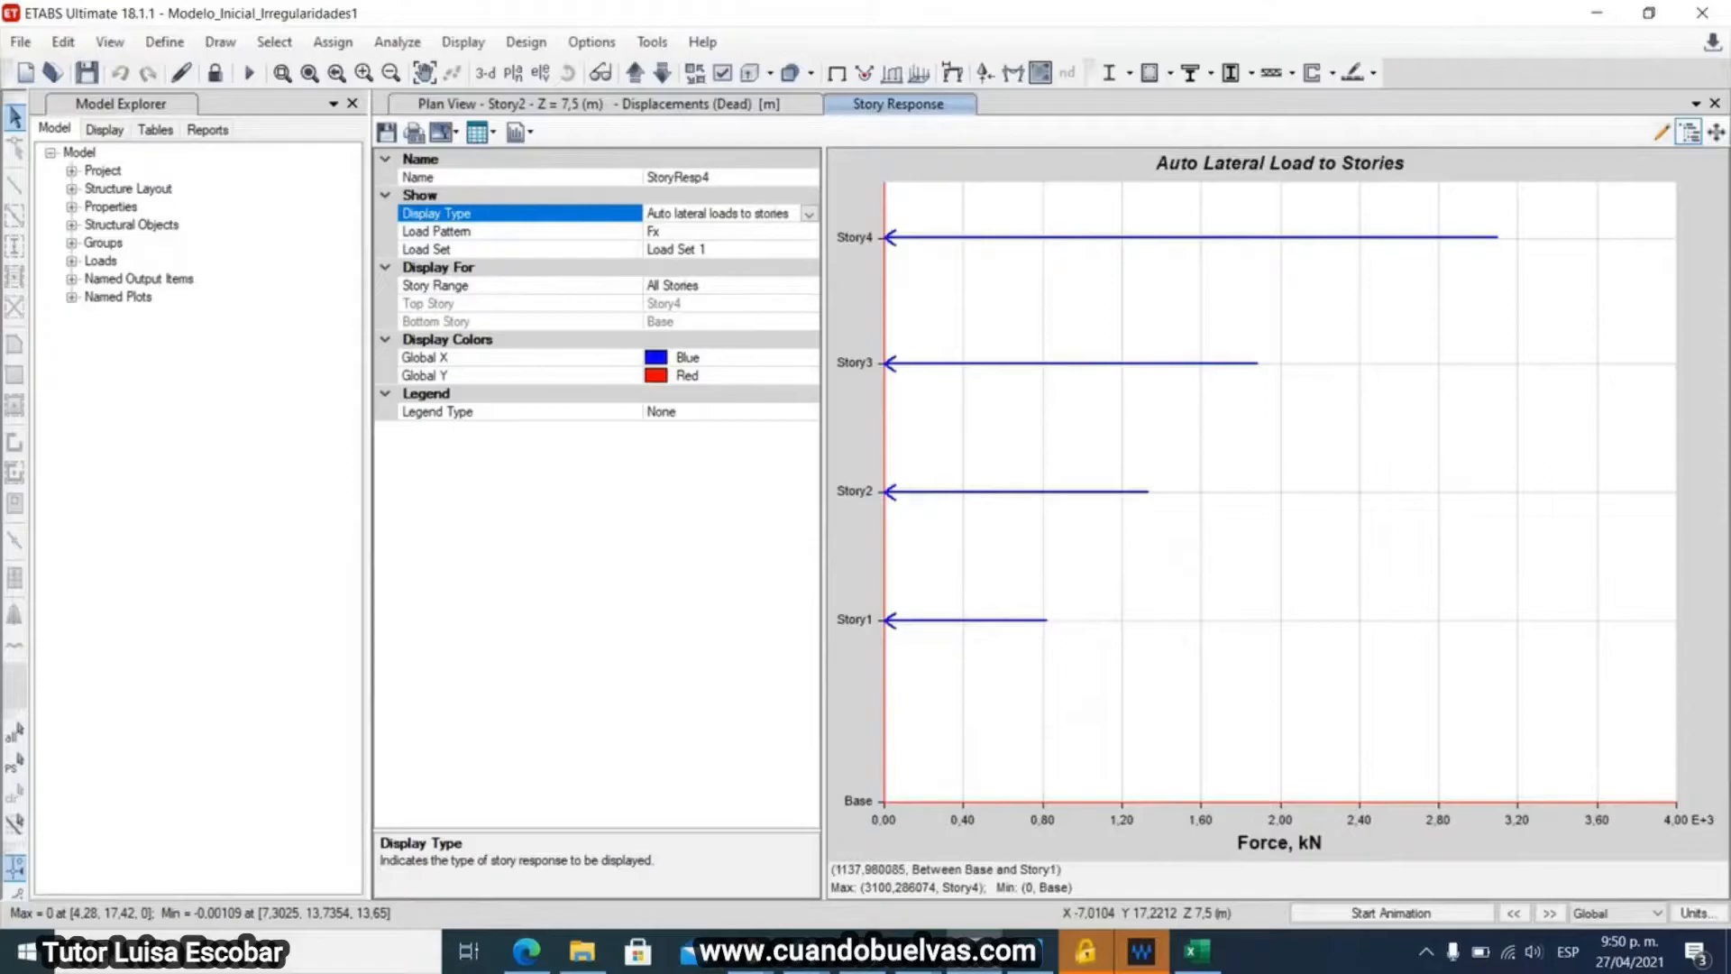
- Return to Excel and select the four Fuerza Entrepiso values in the redundancy irregularity table for review
click(1197, 951)
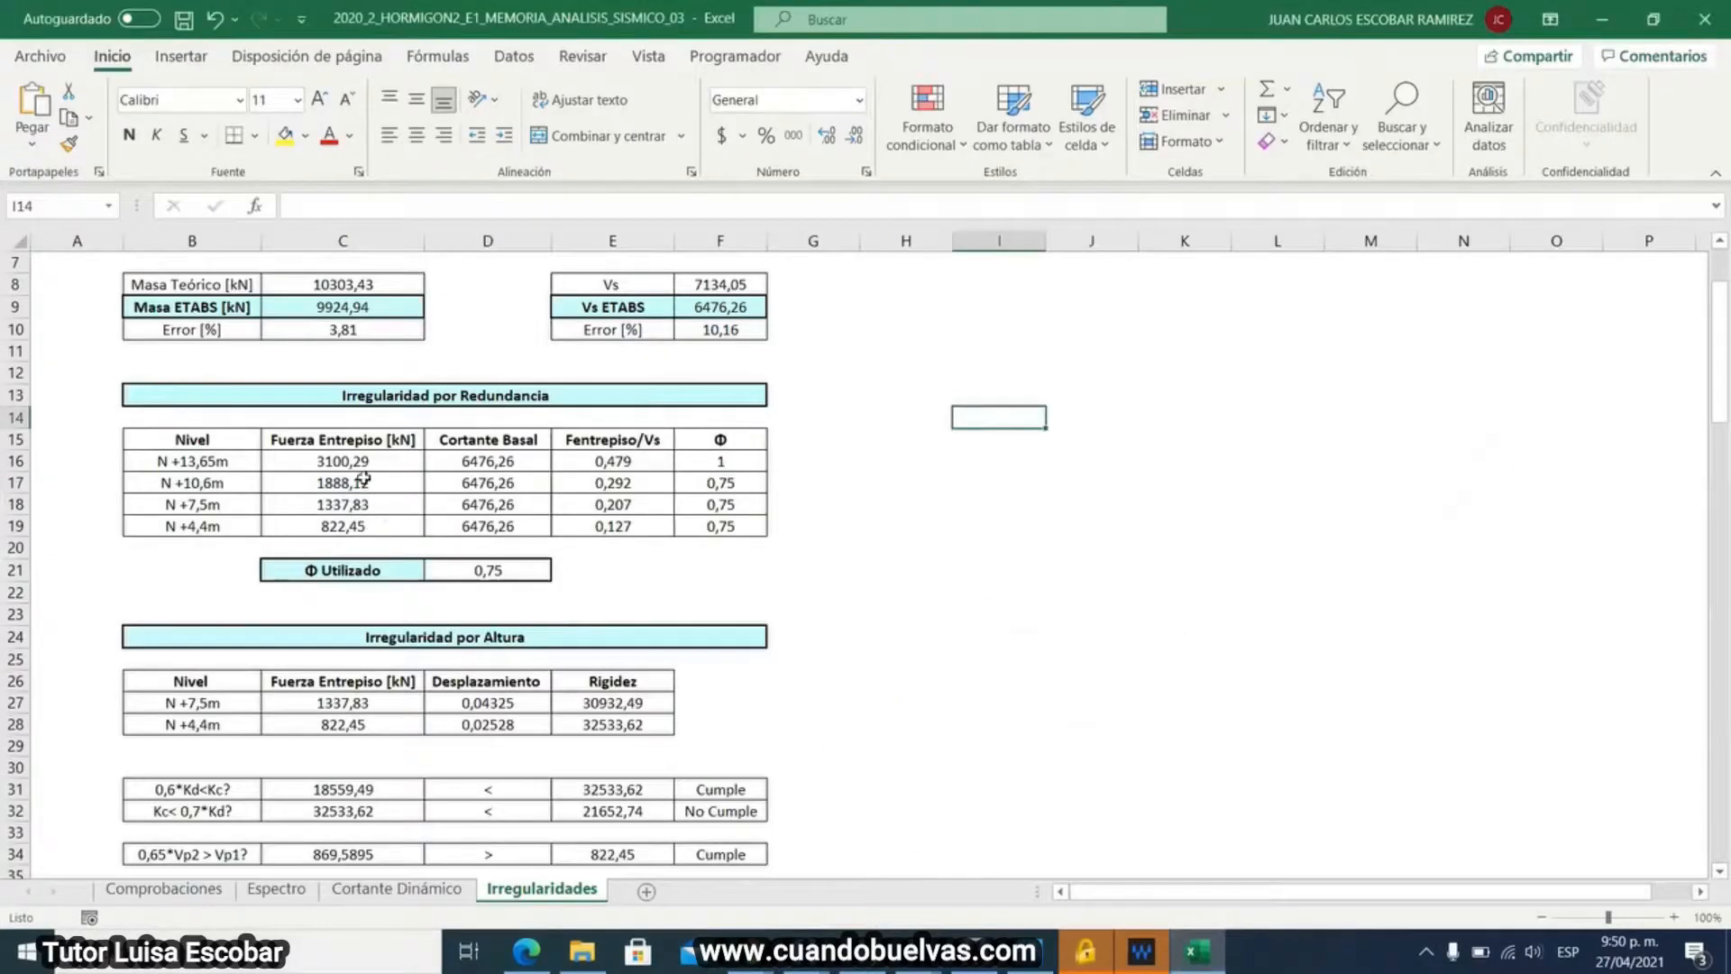
drag(365, 465, 376, 527)
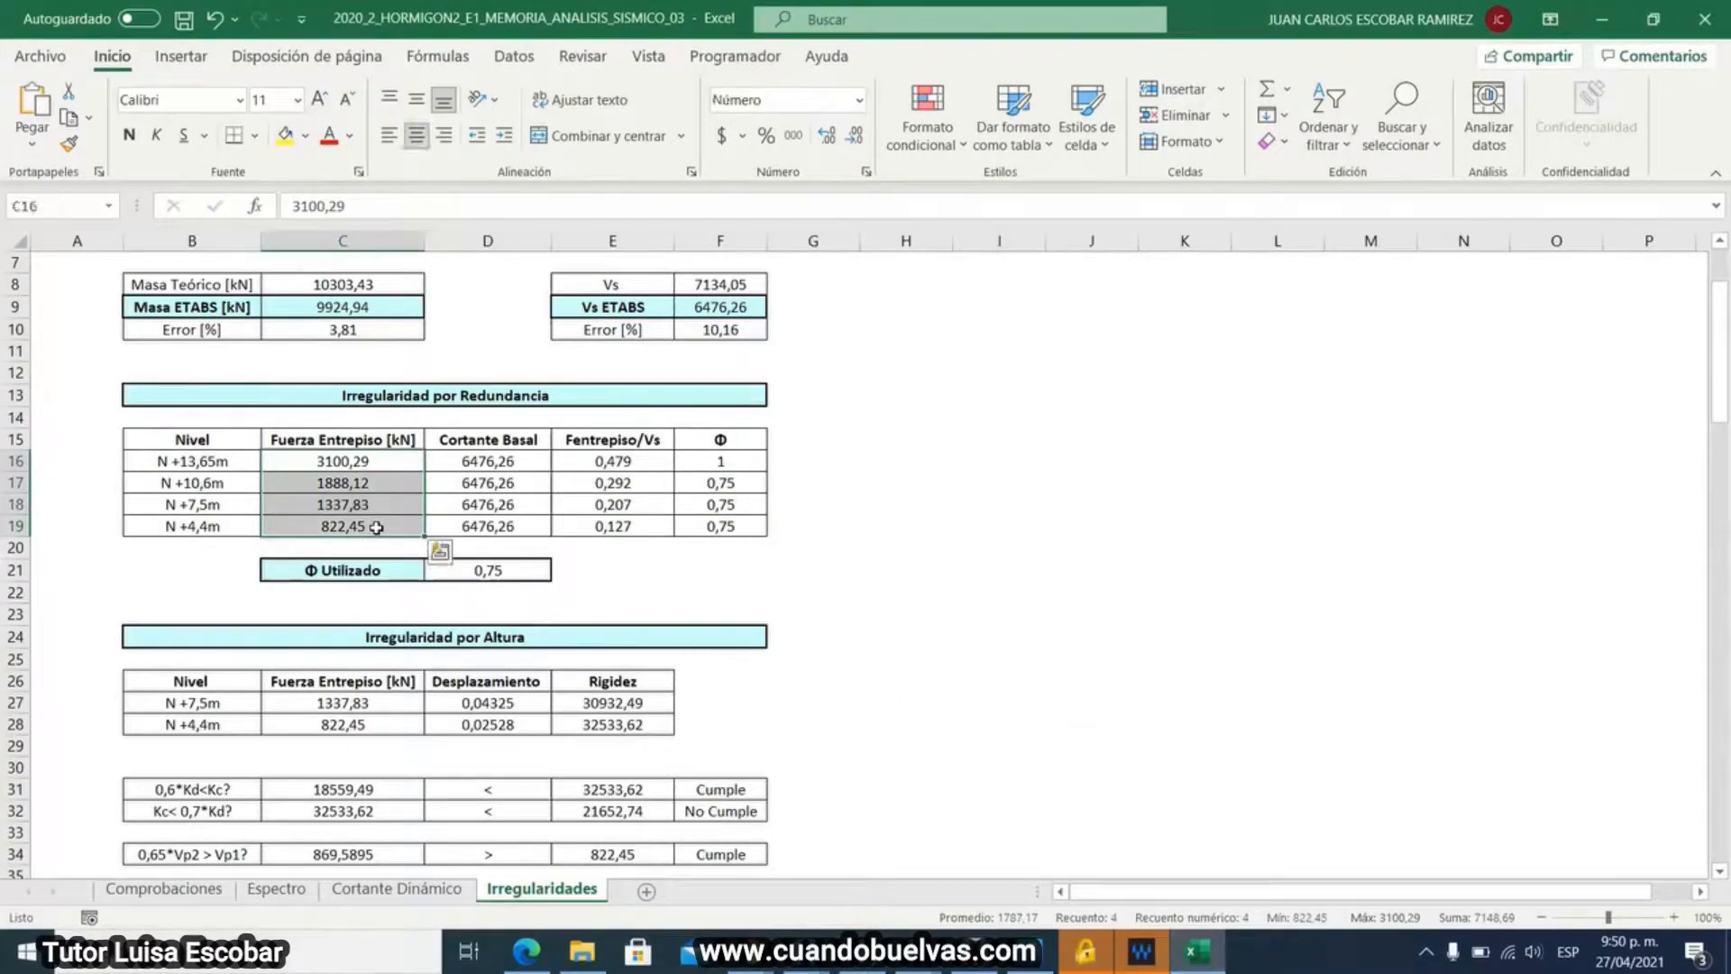
- Clear the Fuerza Entrepiso selection, switch to ETABS and set the story response display type to Auto lateral loads to stories
click(741, 552)
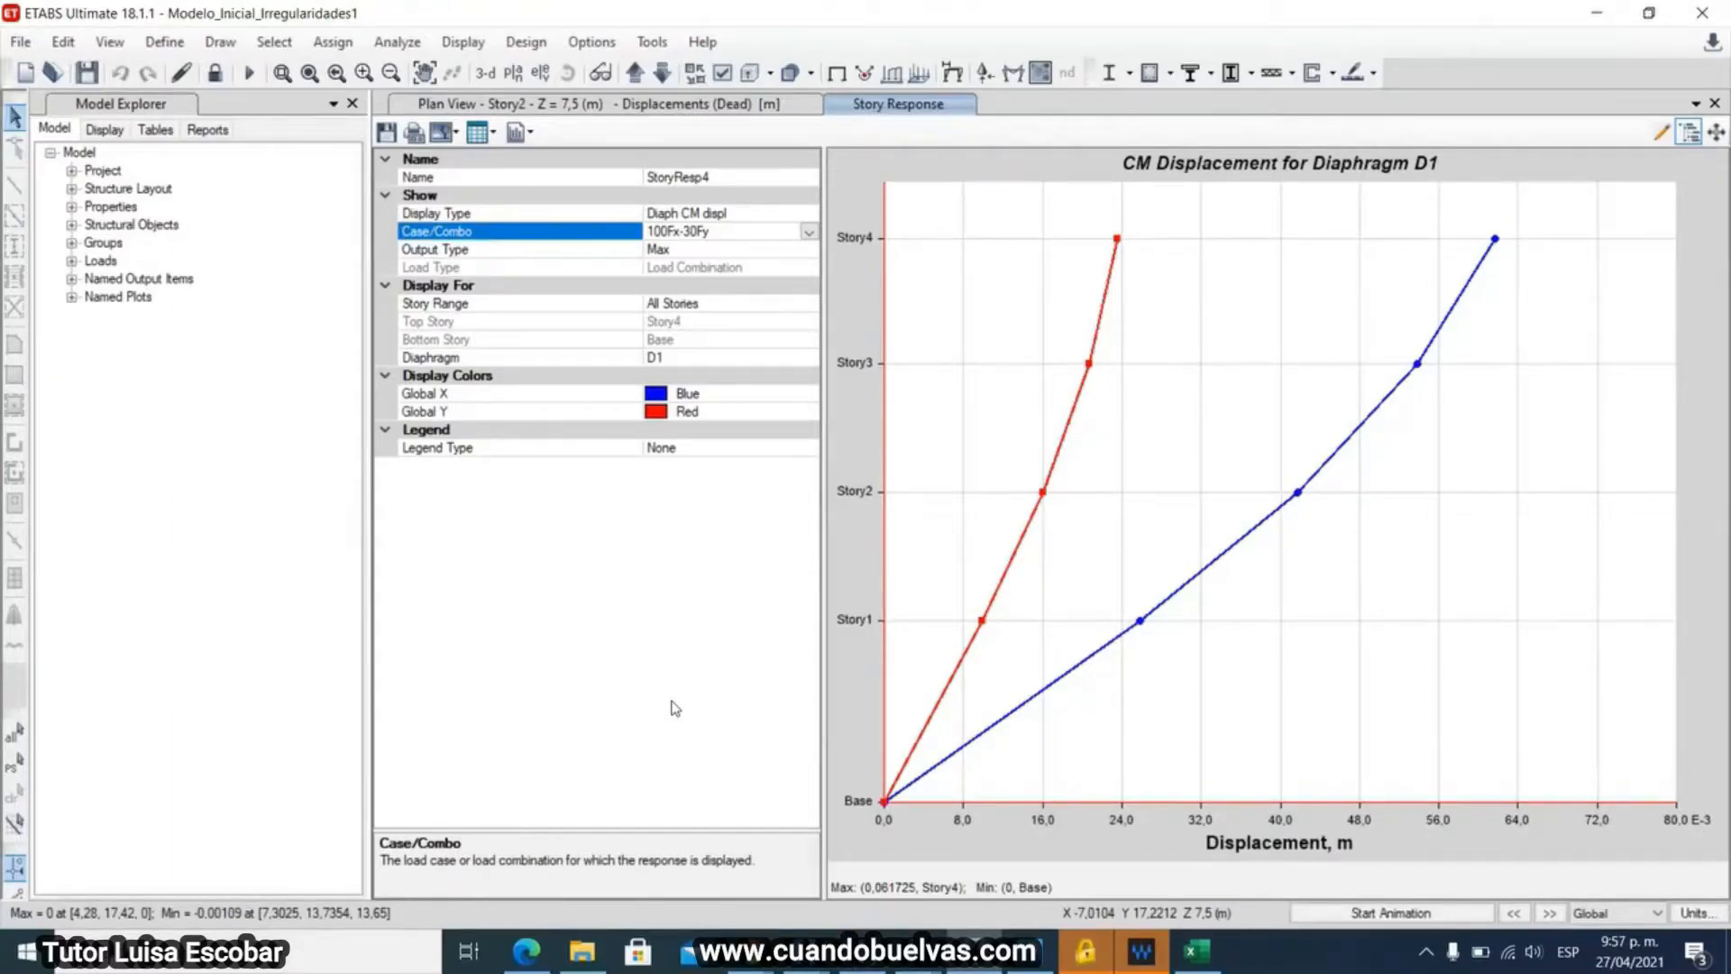
click(762, 216)
click(809, 214)
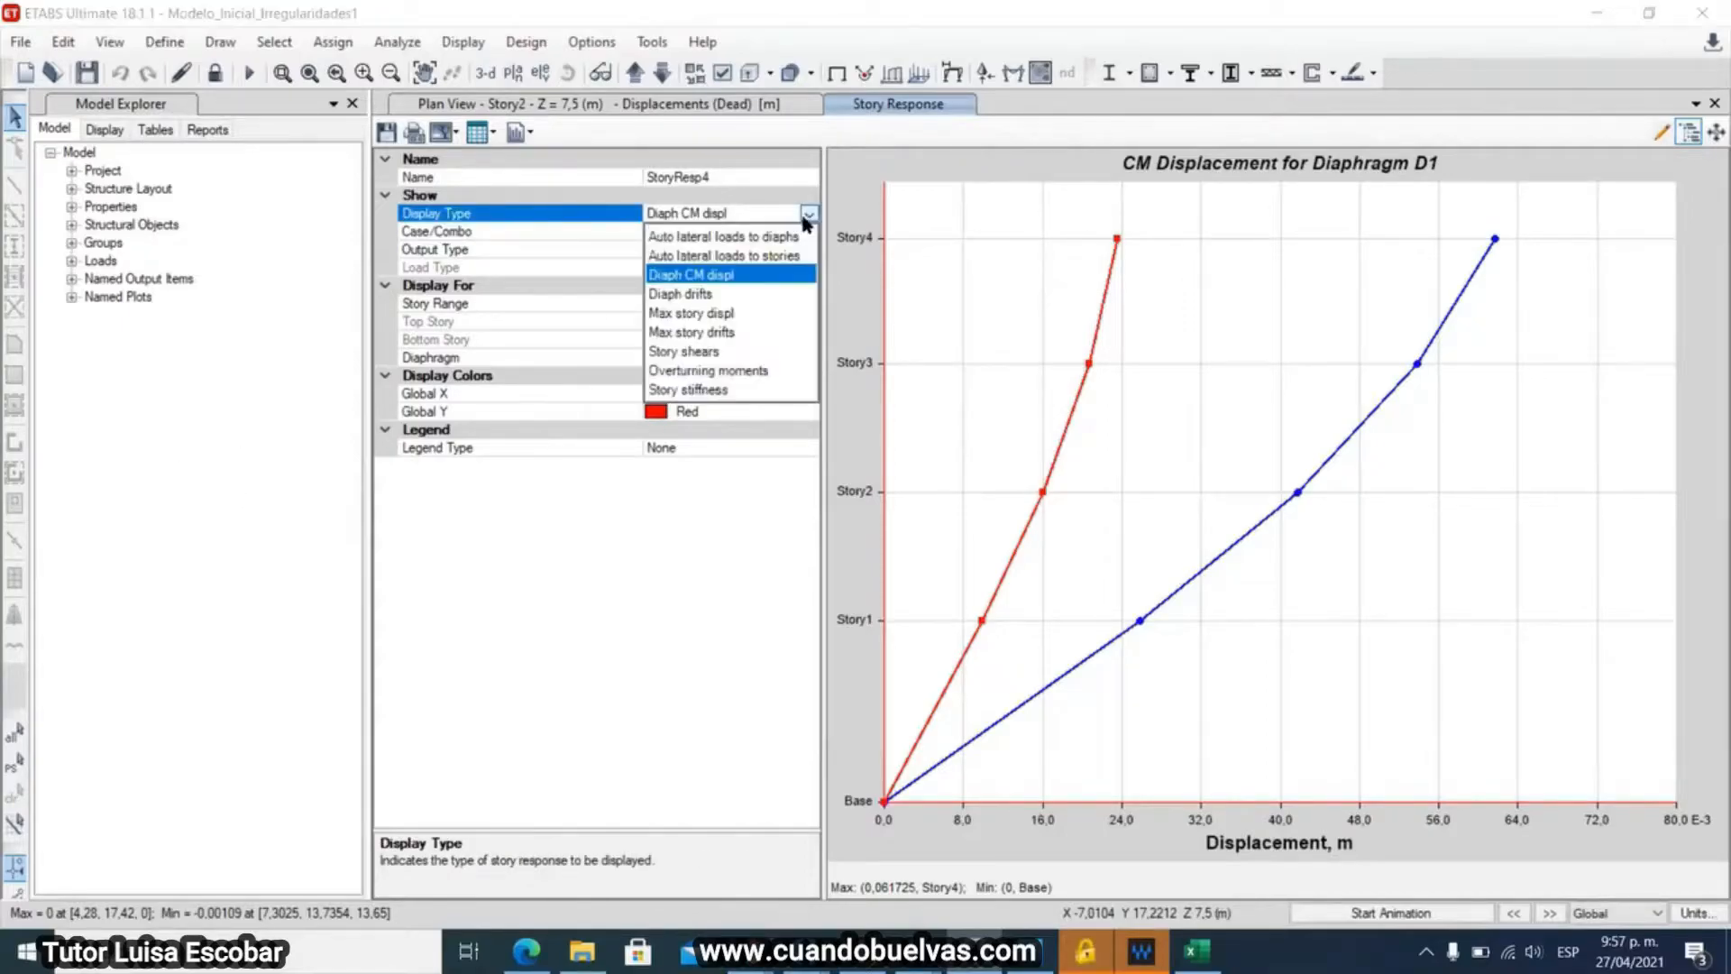
click(762, 256)
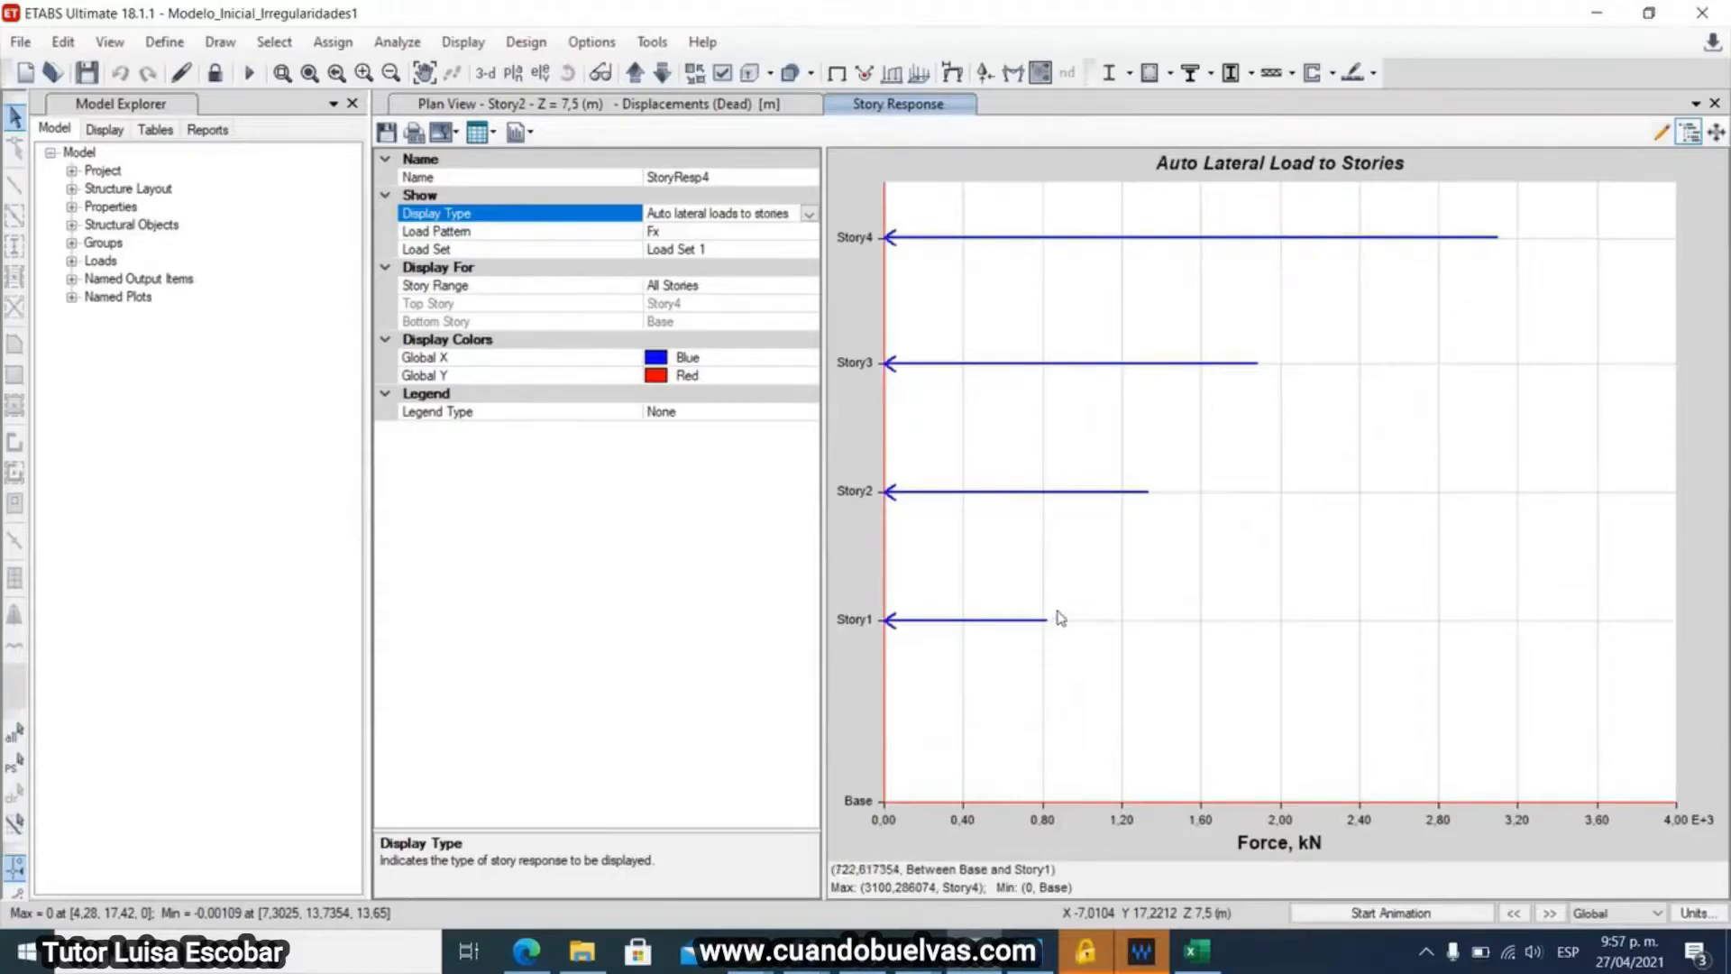
- Set the story response display type to Diaph CM displ and read the X displacements of Story1 and Story2
click(809, 213)
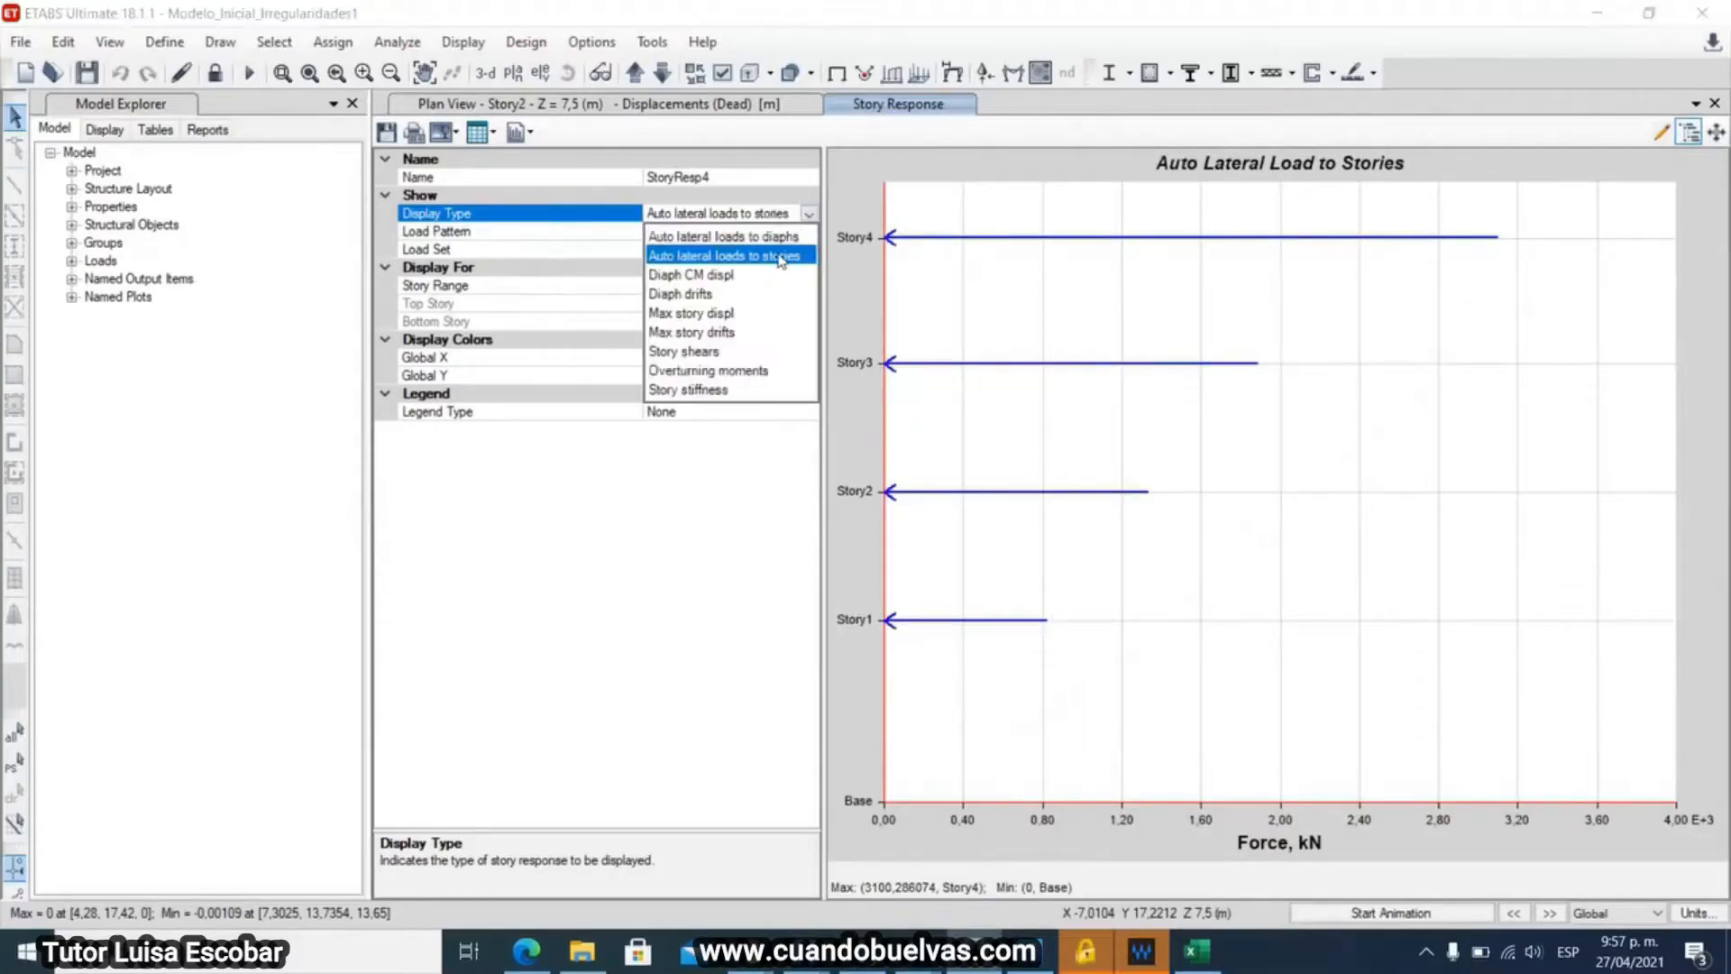
click(696, 275)
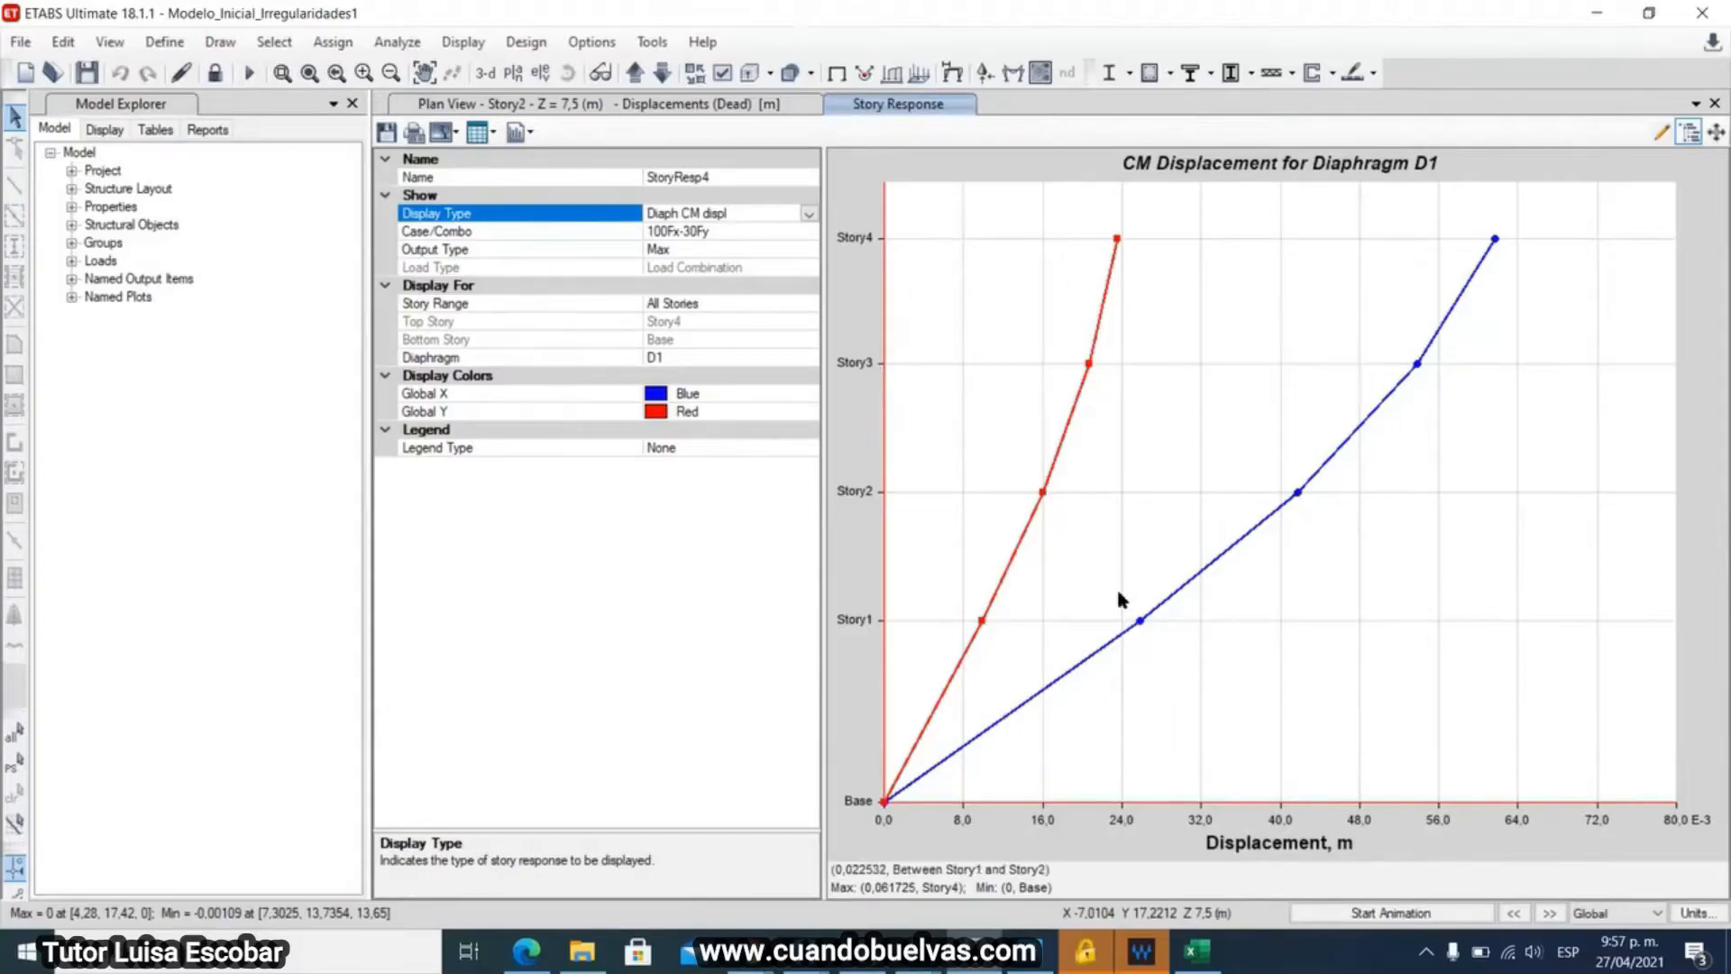
mouse_move(1141, 622)
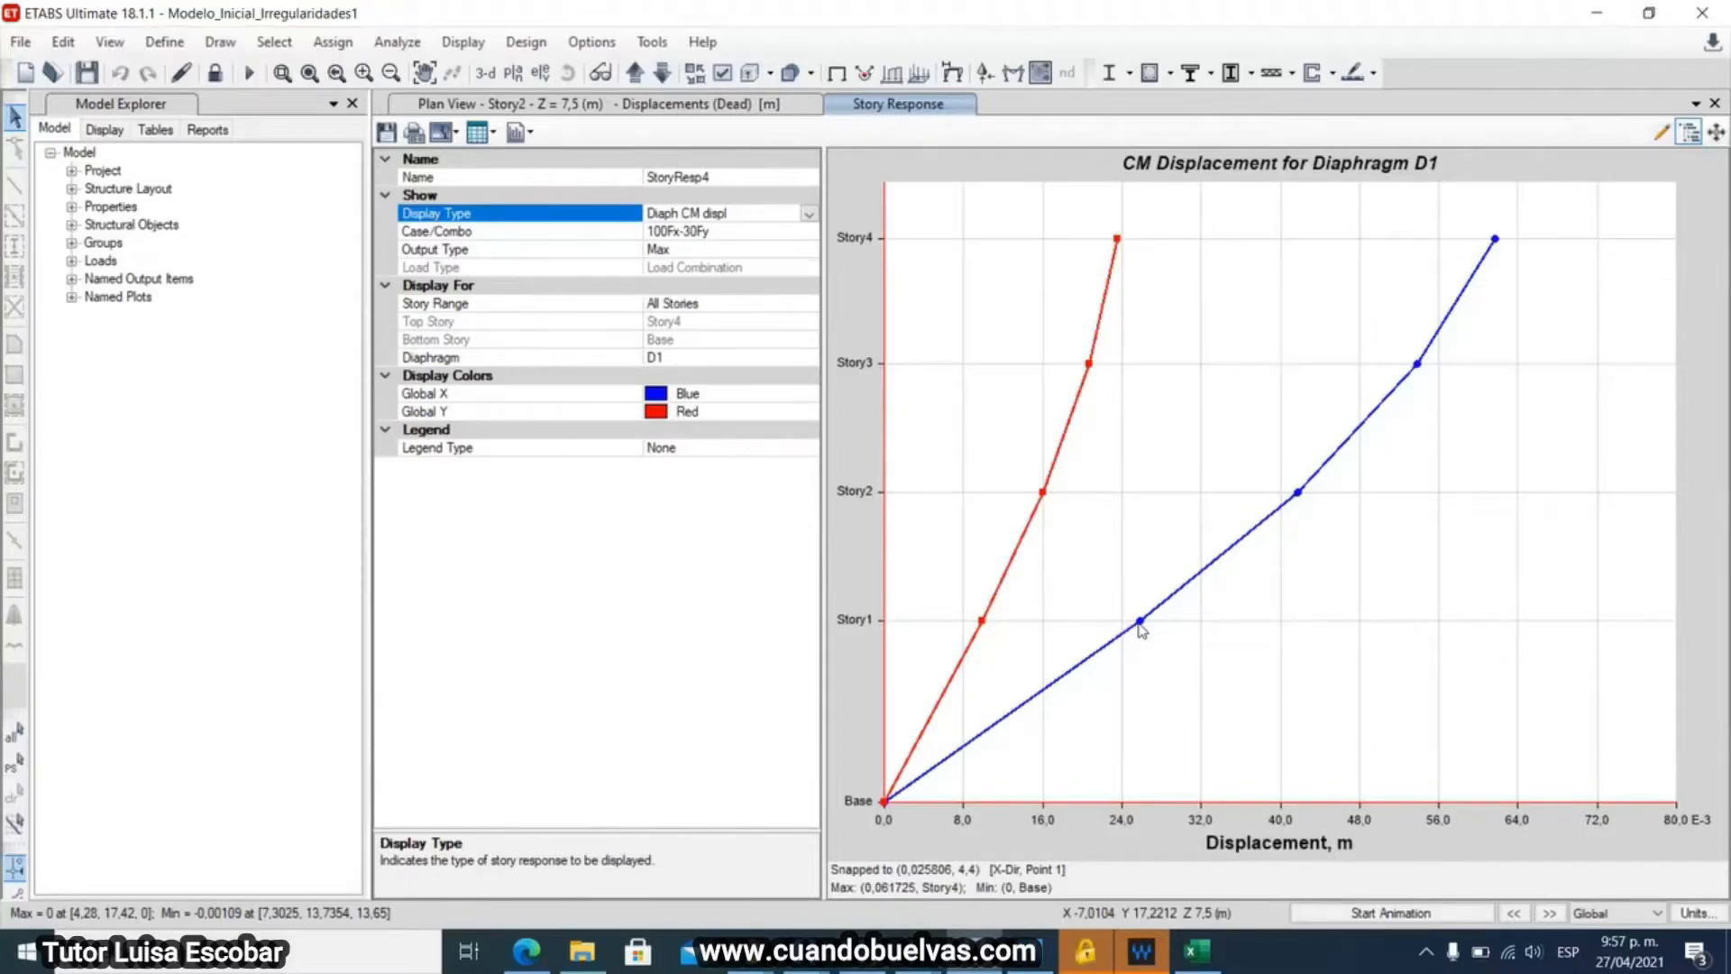
mouse_move(1299, 494)
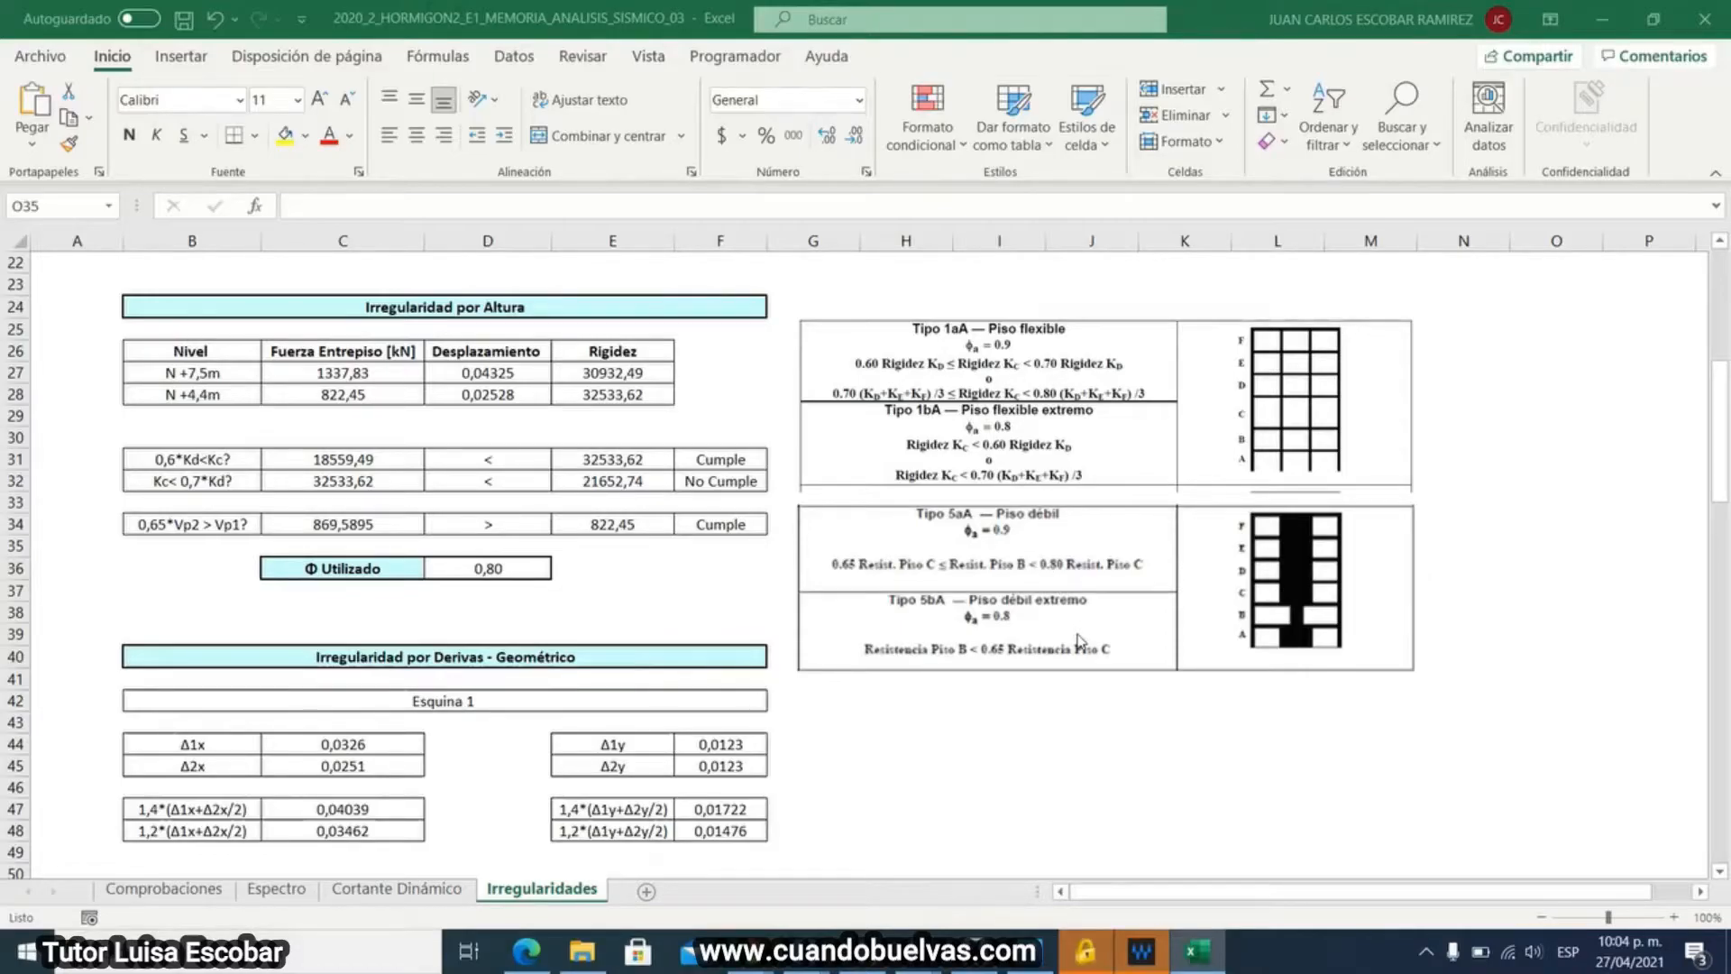
- In Excel, inspect the formulas on both sides of the 0,65*Vp2 > Vp1 check in the Irregularidad por Altura section
click(384, 525)
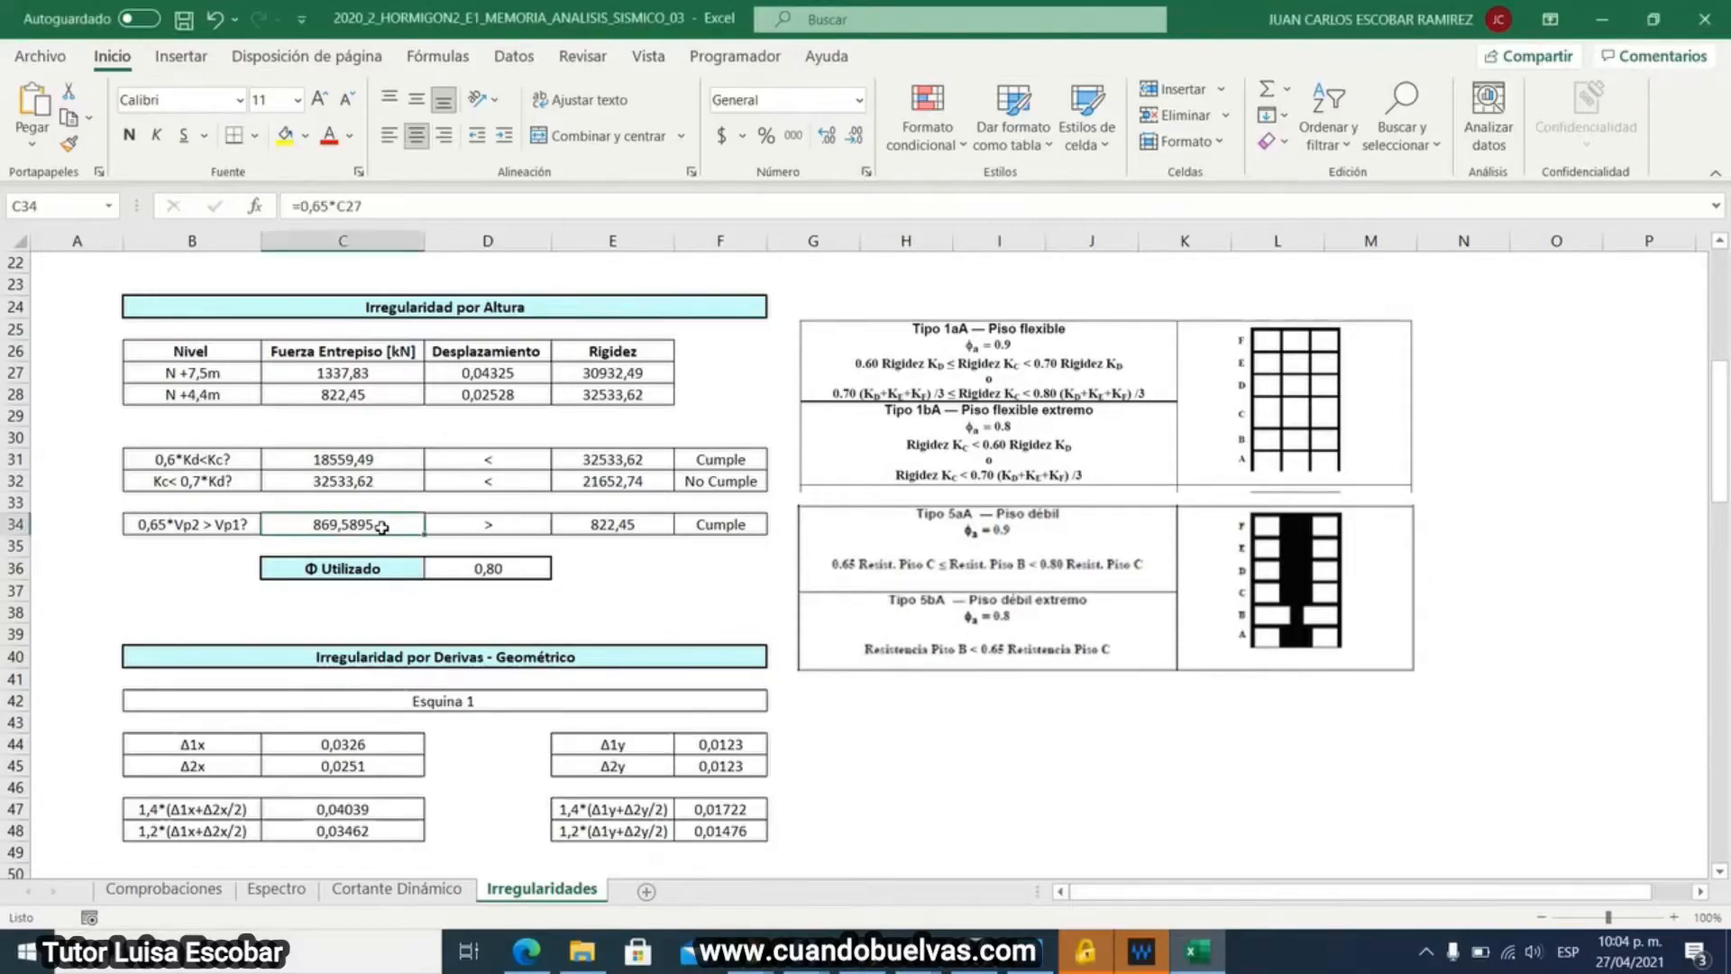
click(410, 215)
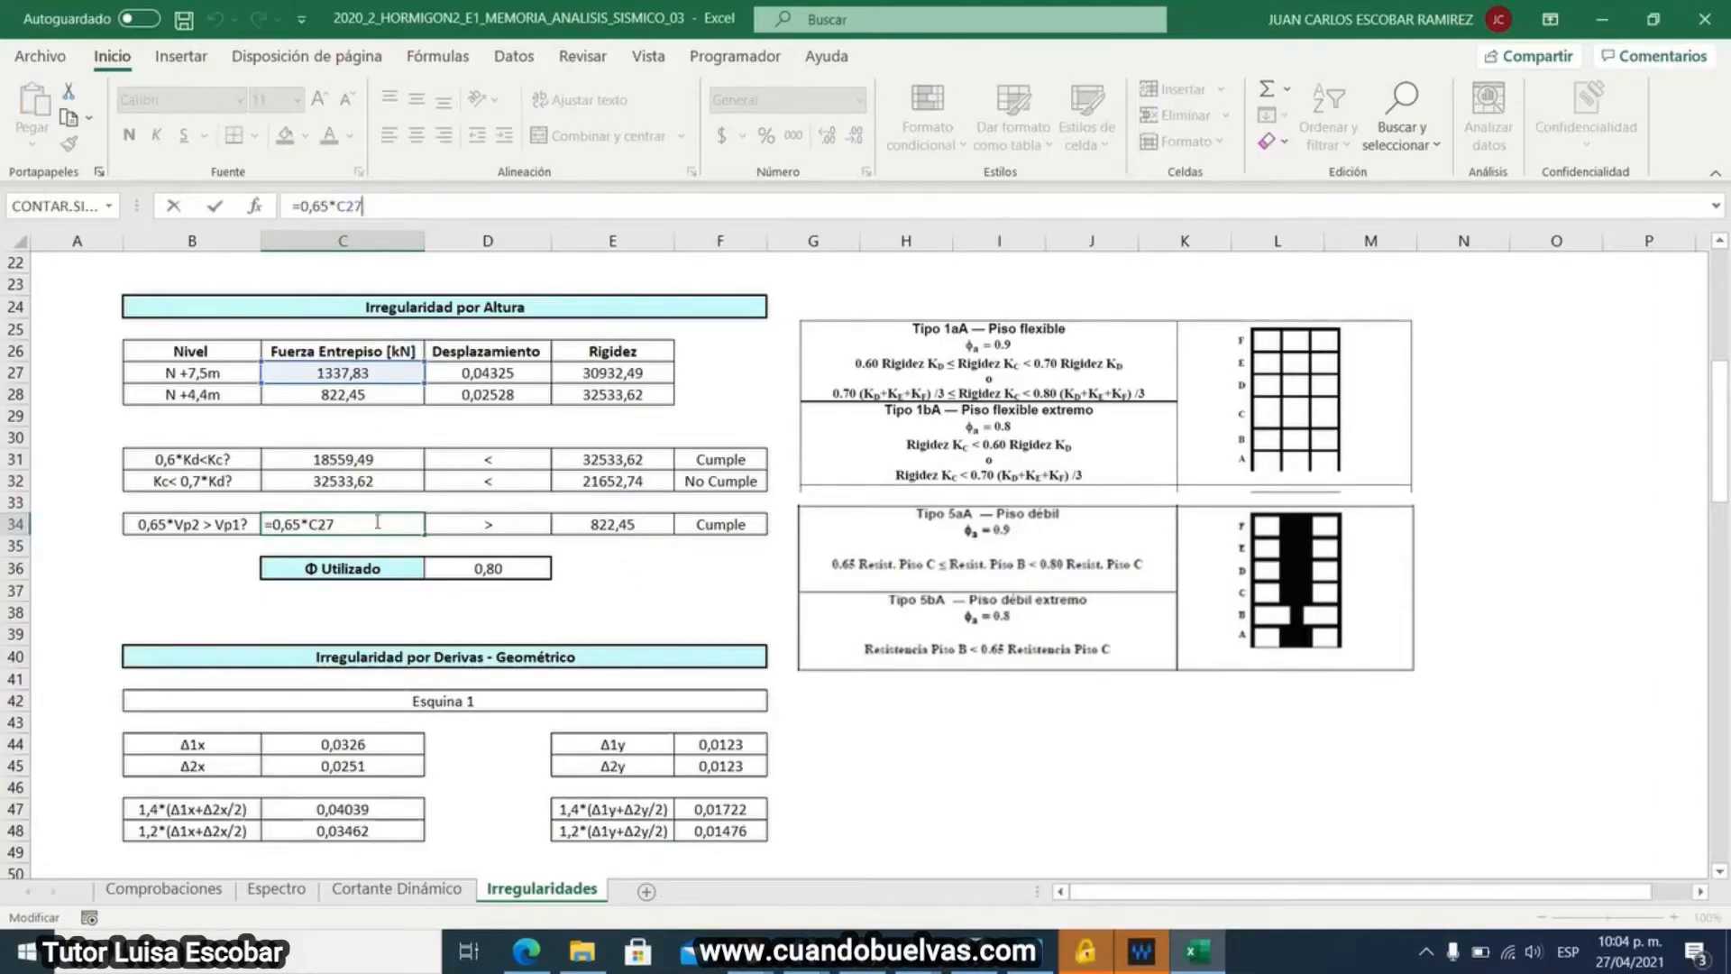
click(577, 595)
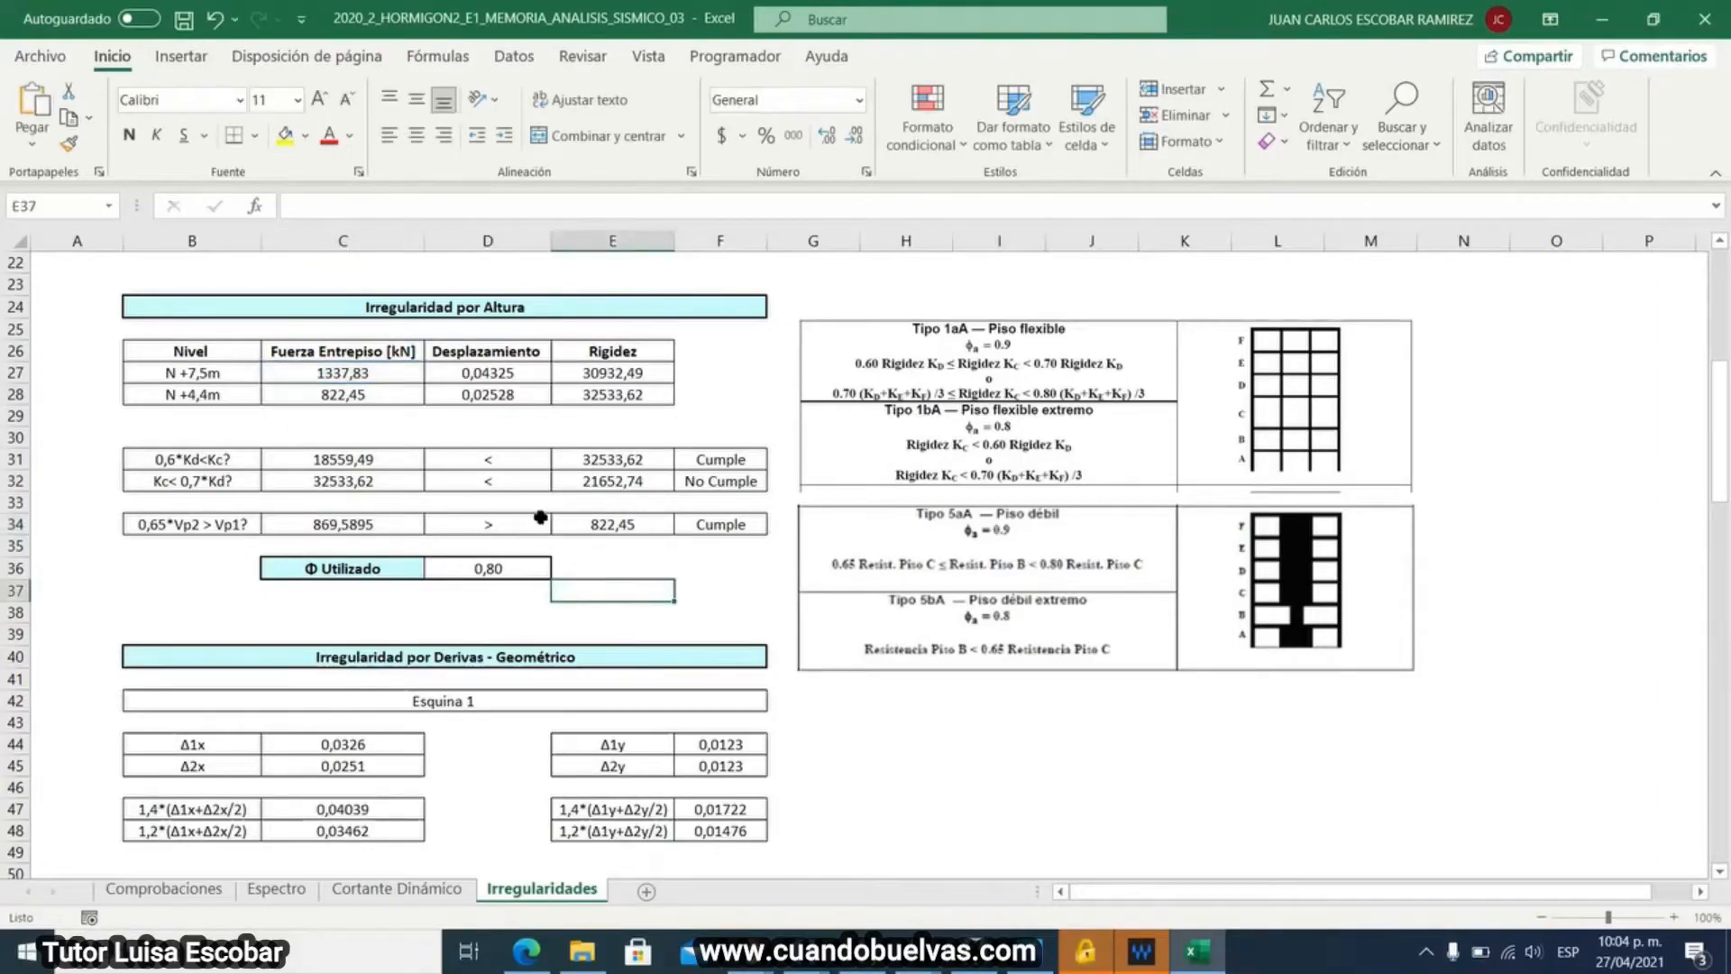
click(617, 523)
text(=C28)
click(631, 588)
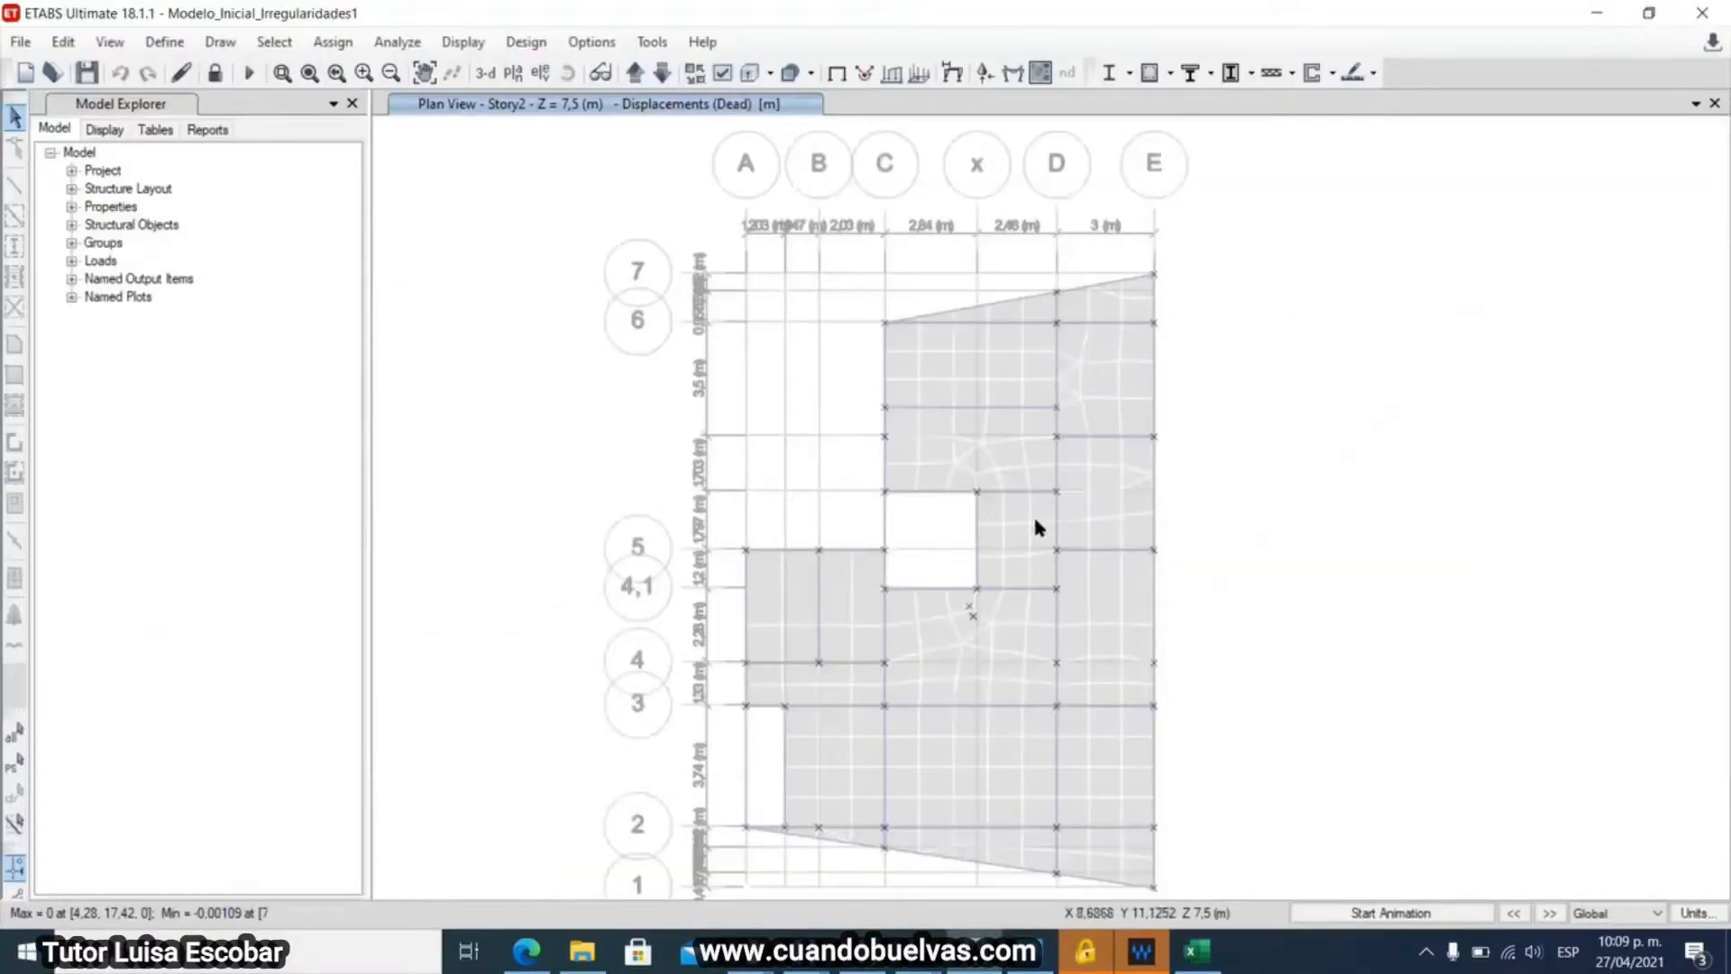
- Switch to ETABS and display the Story2 plan's deformed shape for the 100Fx-30Fy combination
click(965, 77)
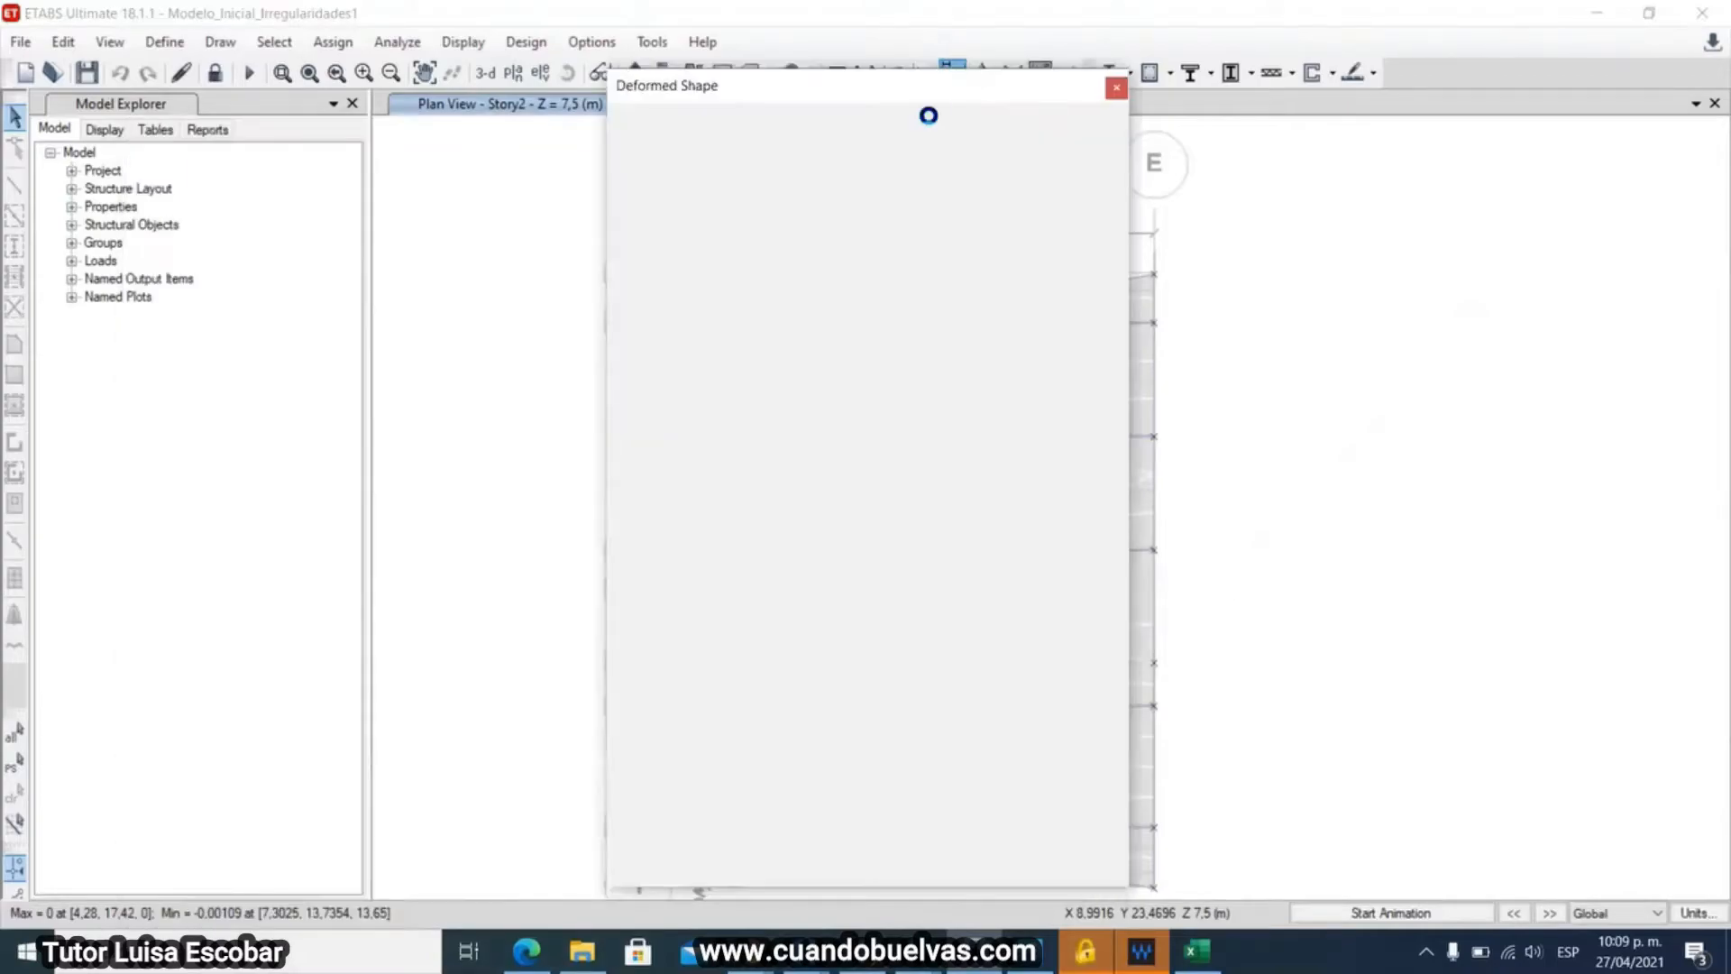
click(813, 163)
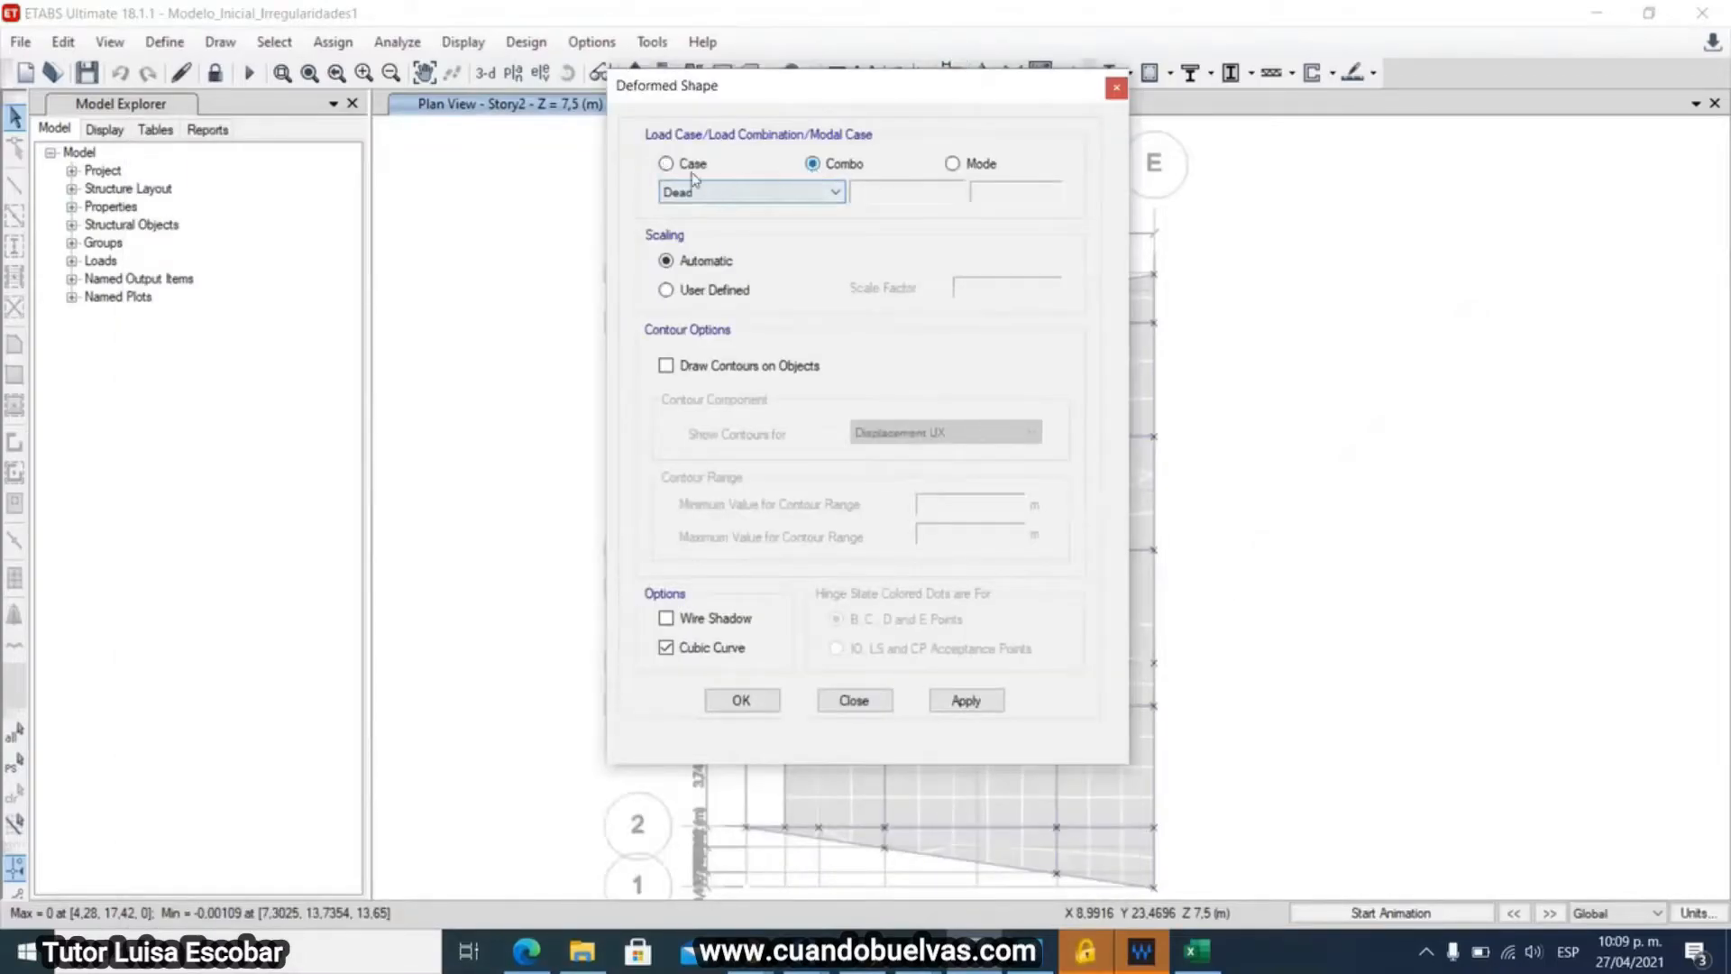
click(701, 194)
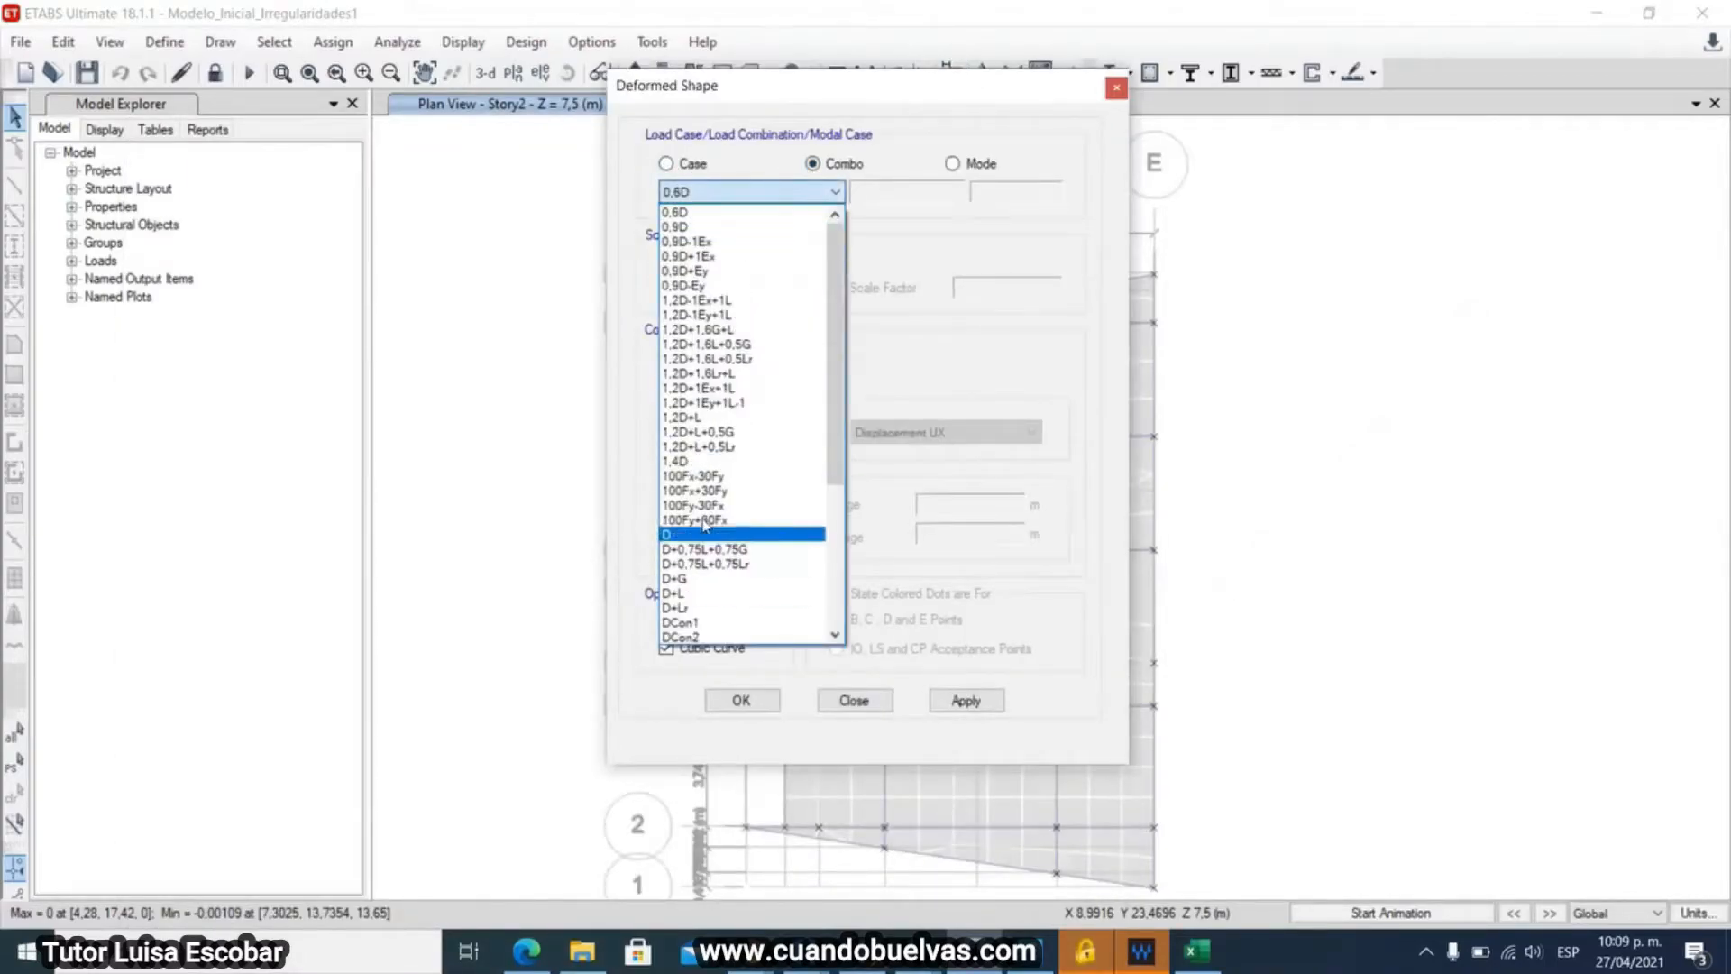
click(724, 476)
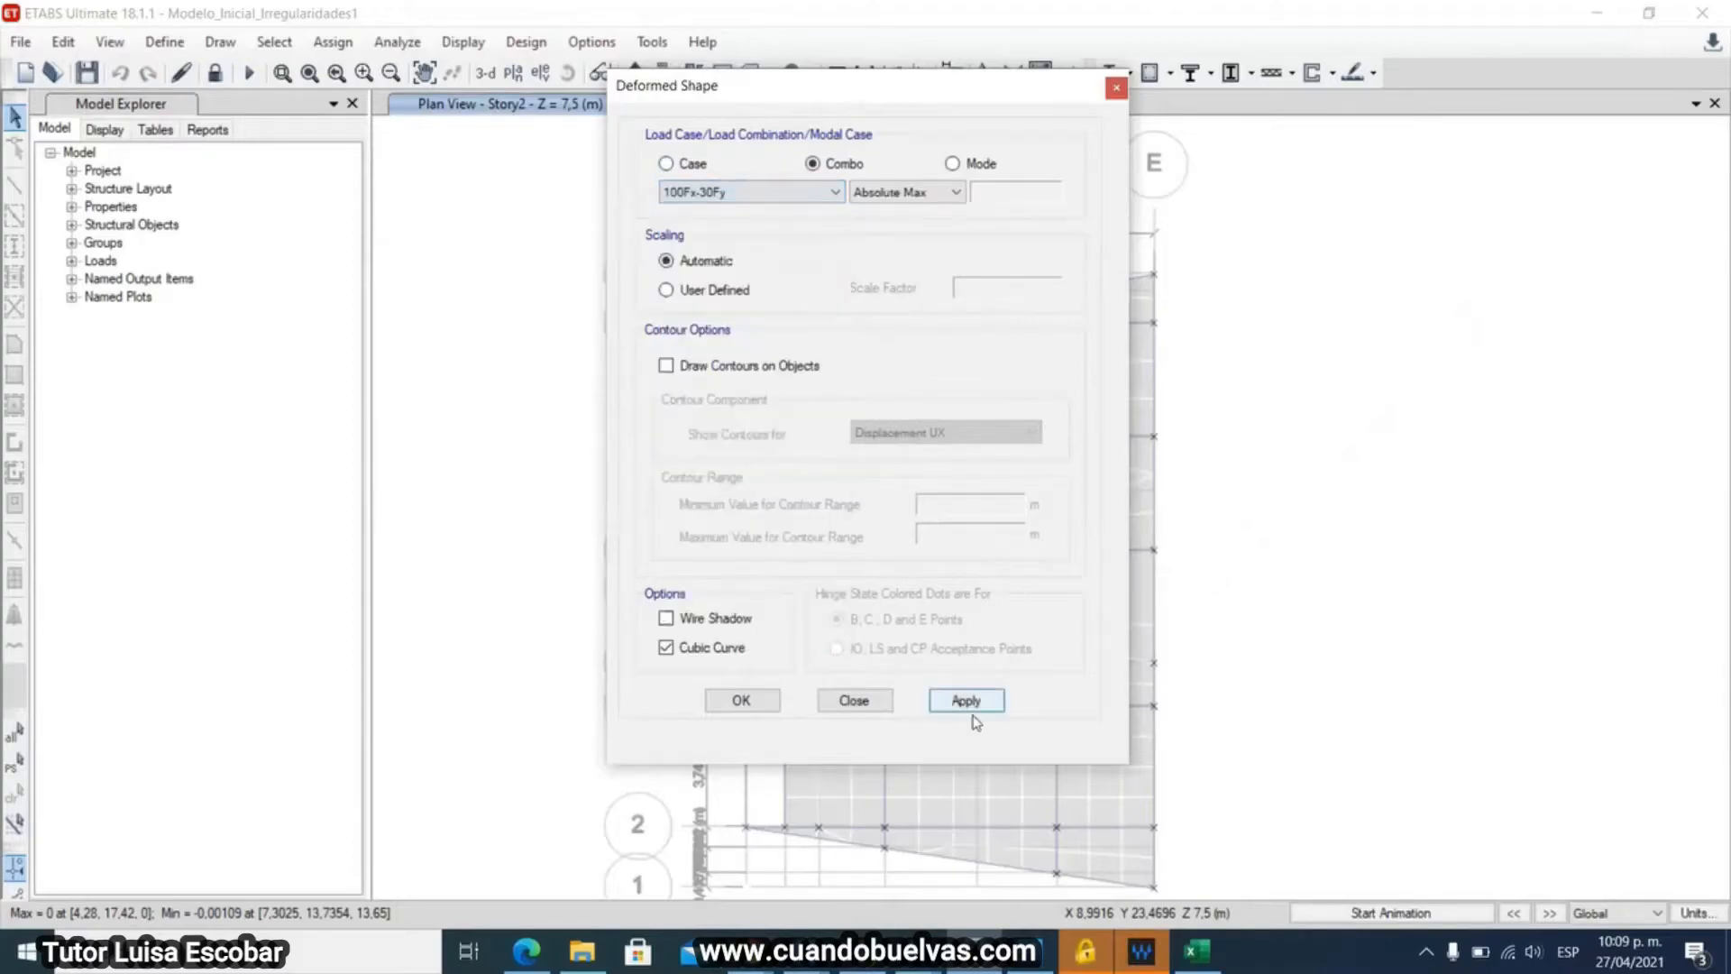
click(966, 701)
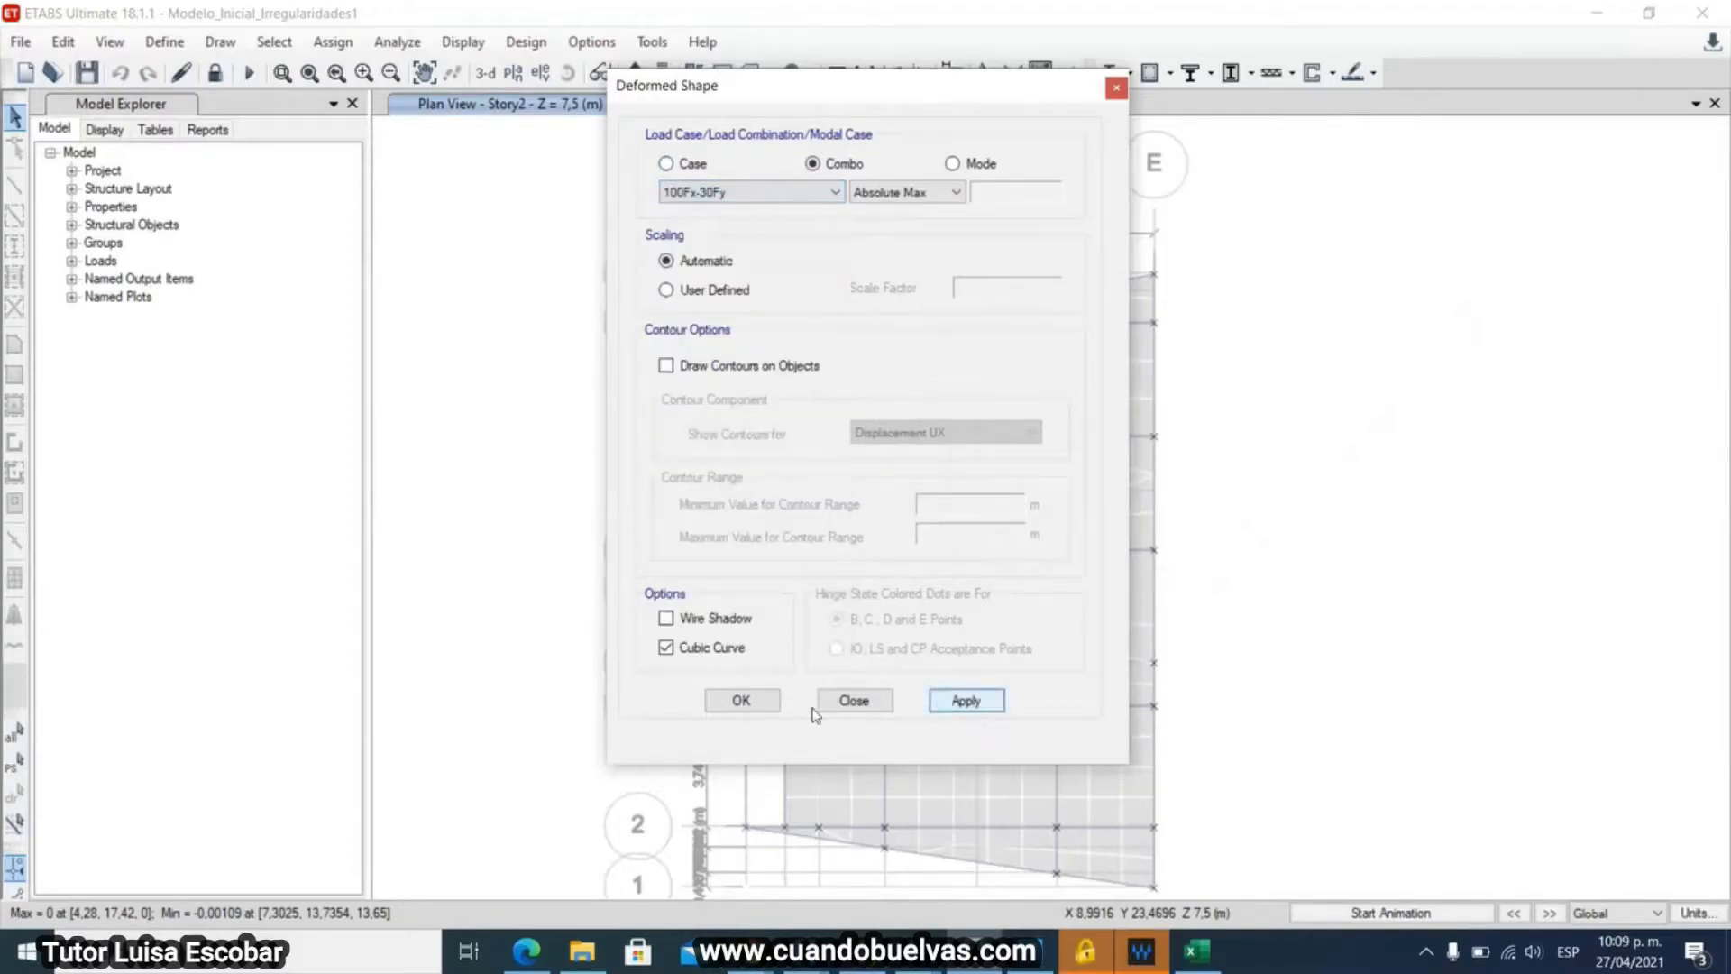
click(740, 701)
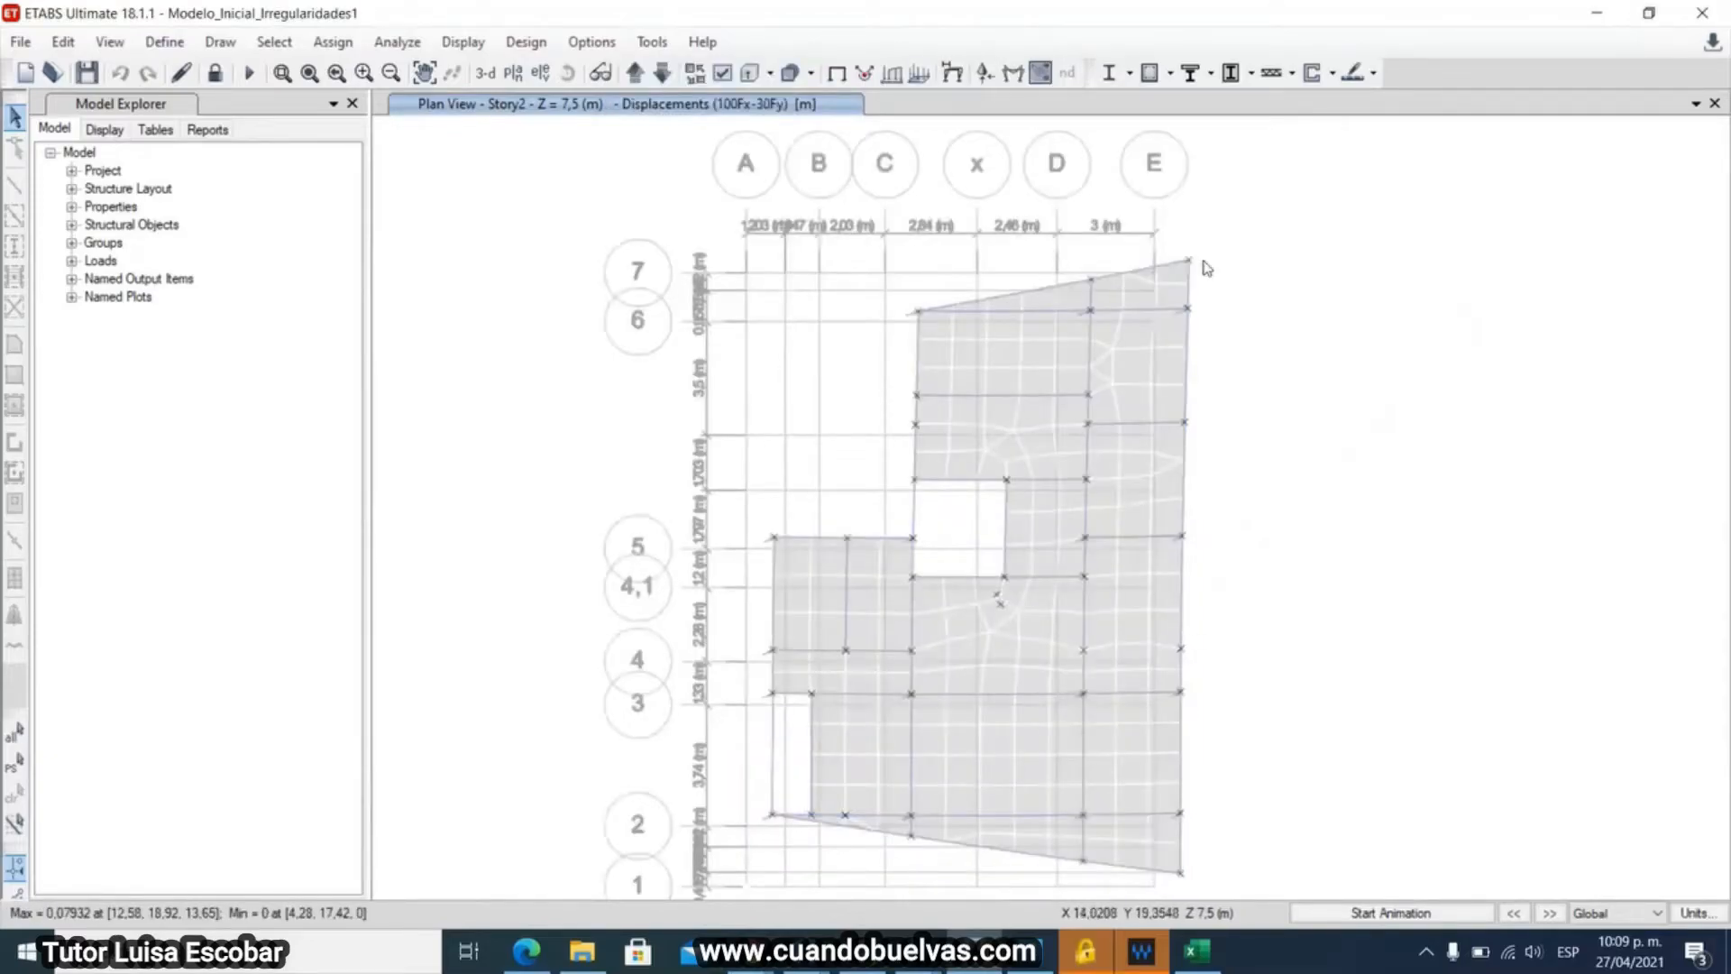
- Read the joint displacements at the slab corner near grids E and 7, and return to Excel
mouse_move(1190, 262)
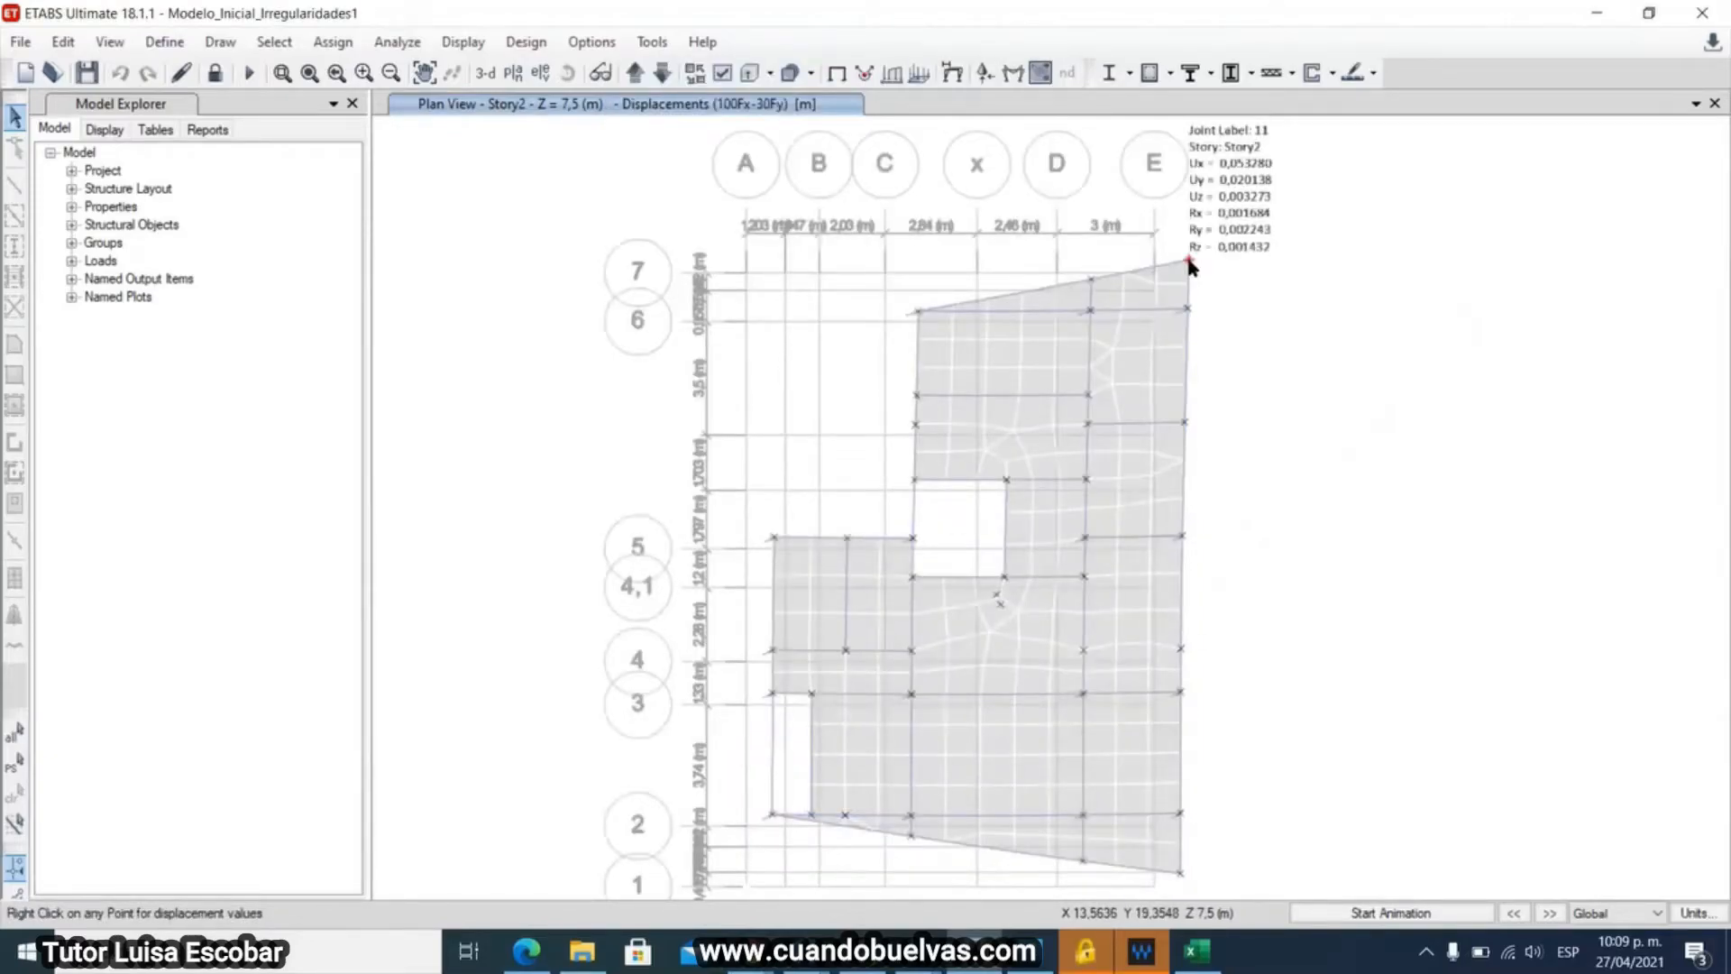
middle_drag(1263, 680, 1244, 618)
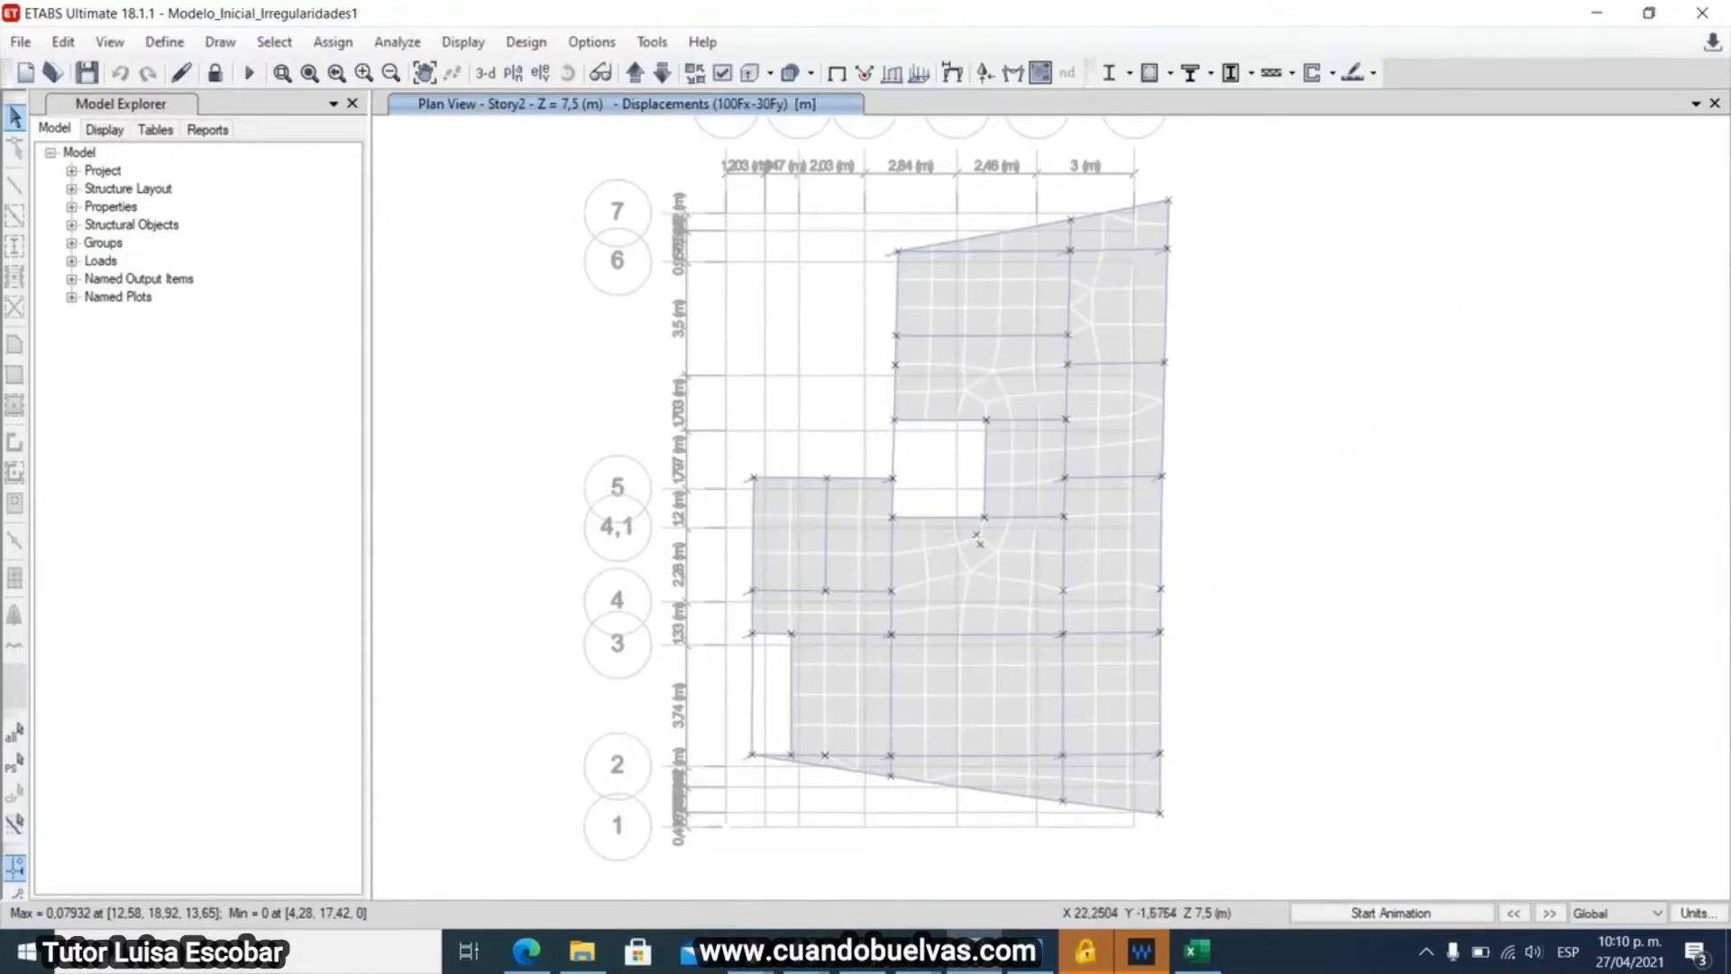
click(1198, 951)
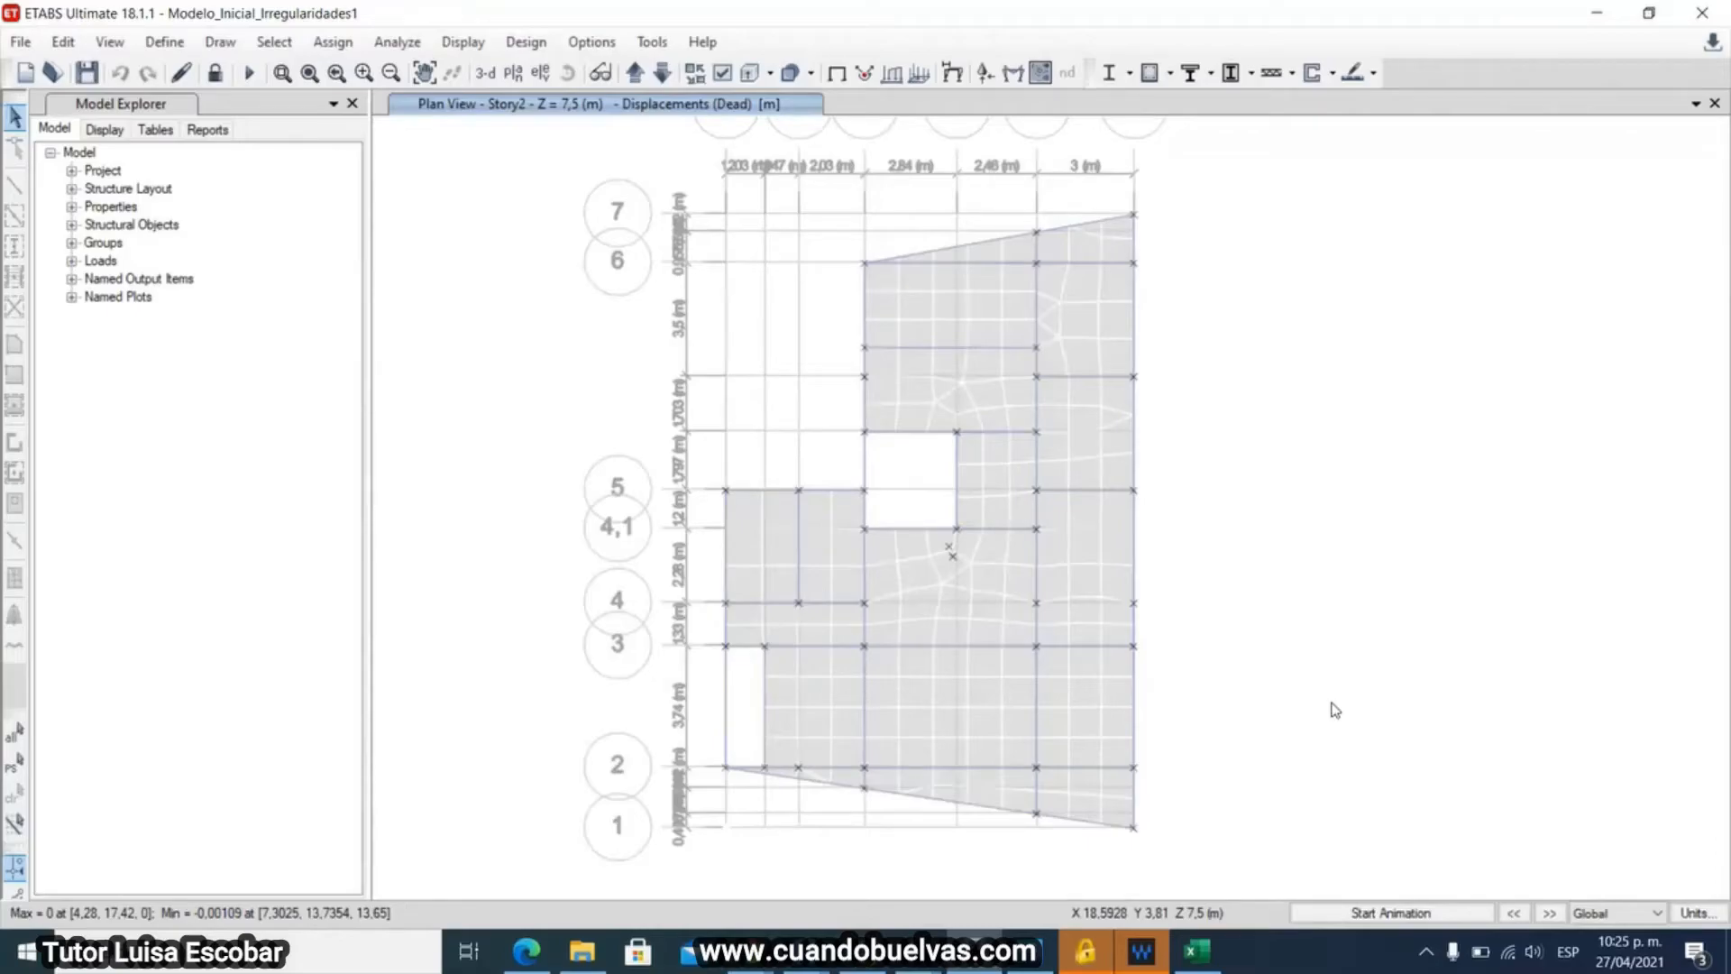
- In ETABS, add the Centers Of Mass And Rigidity table to the selected analysis results and display the tables
click(462, 41)
click(522, 623)
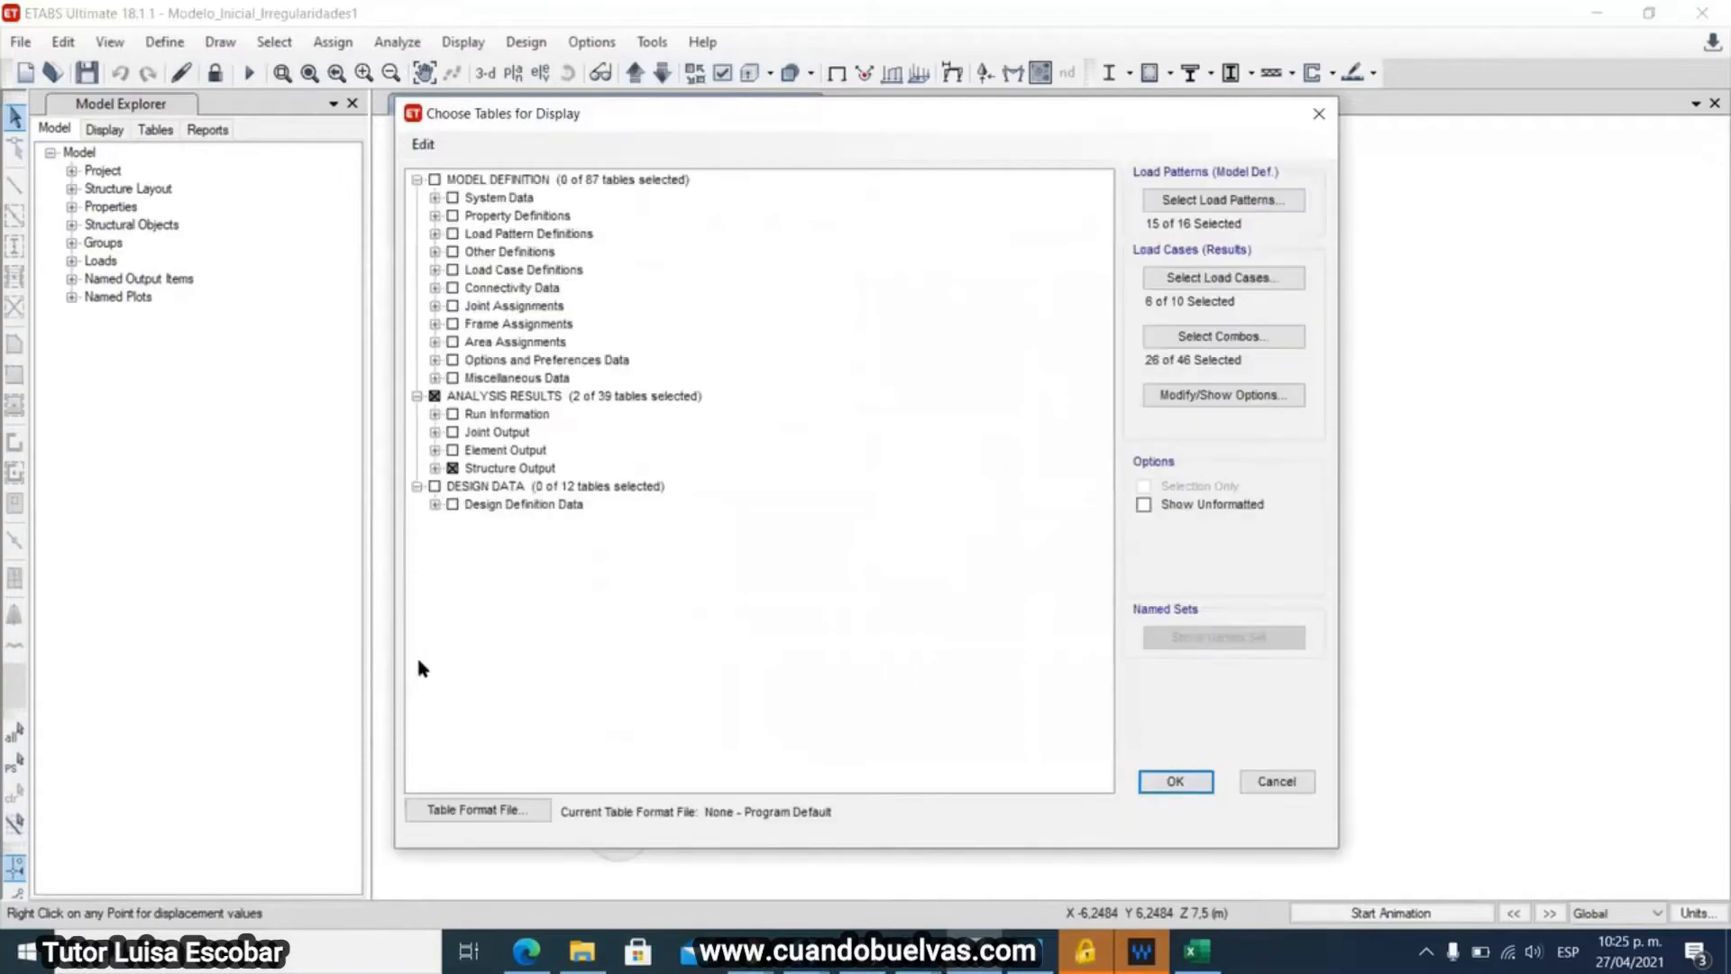
click(435, 468)
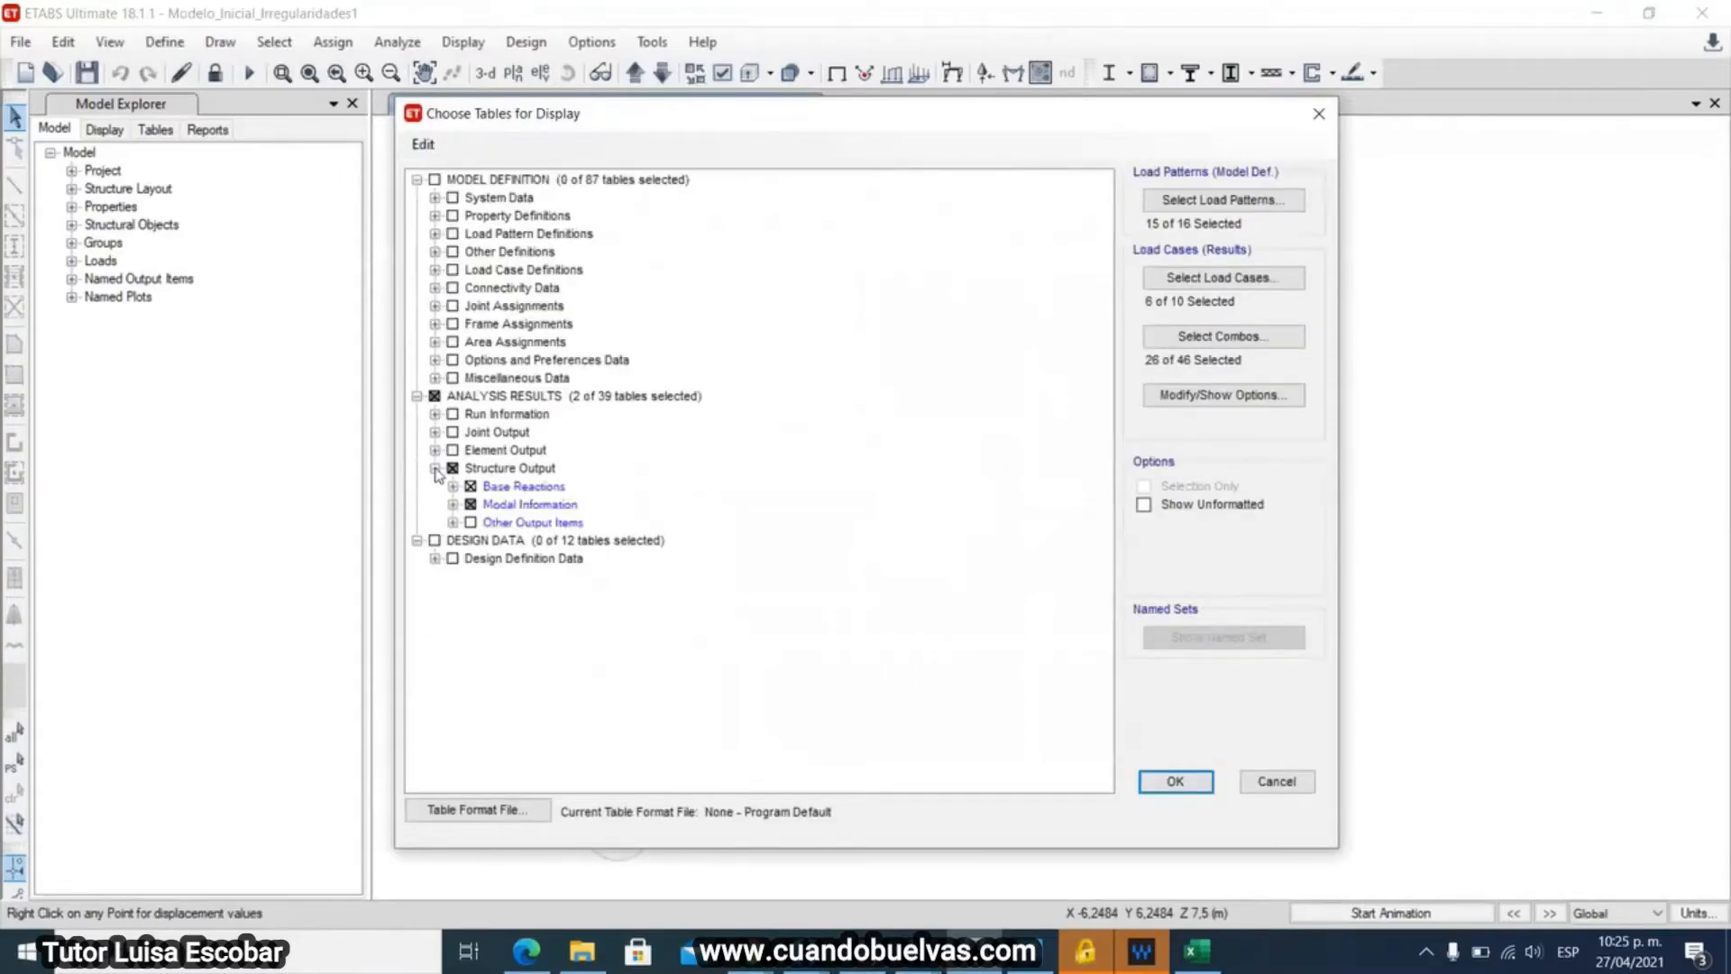
click(452, 522)
click(488, 540)
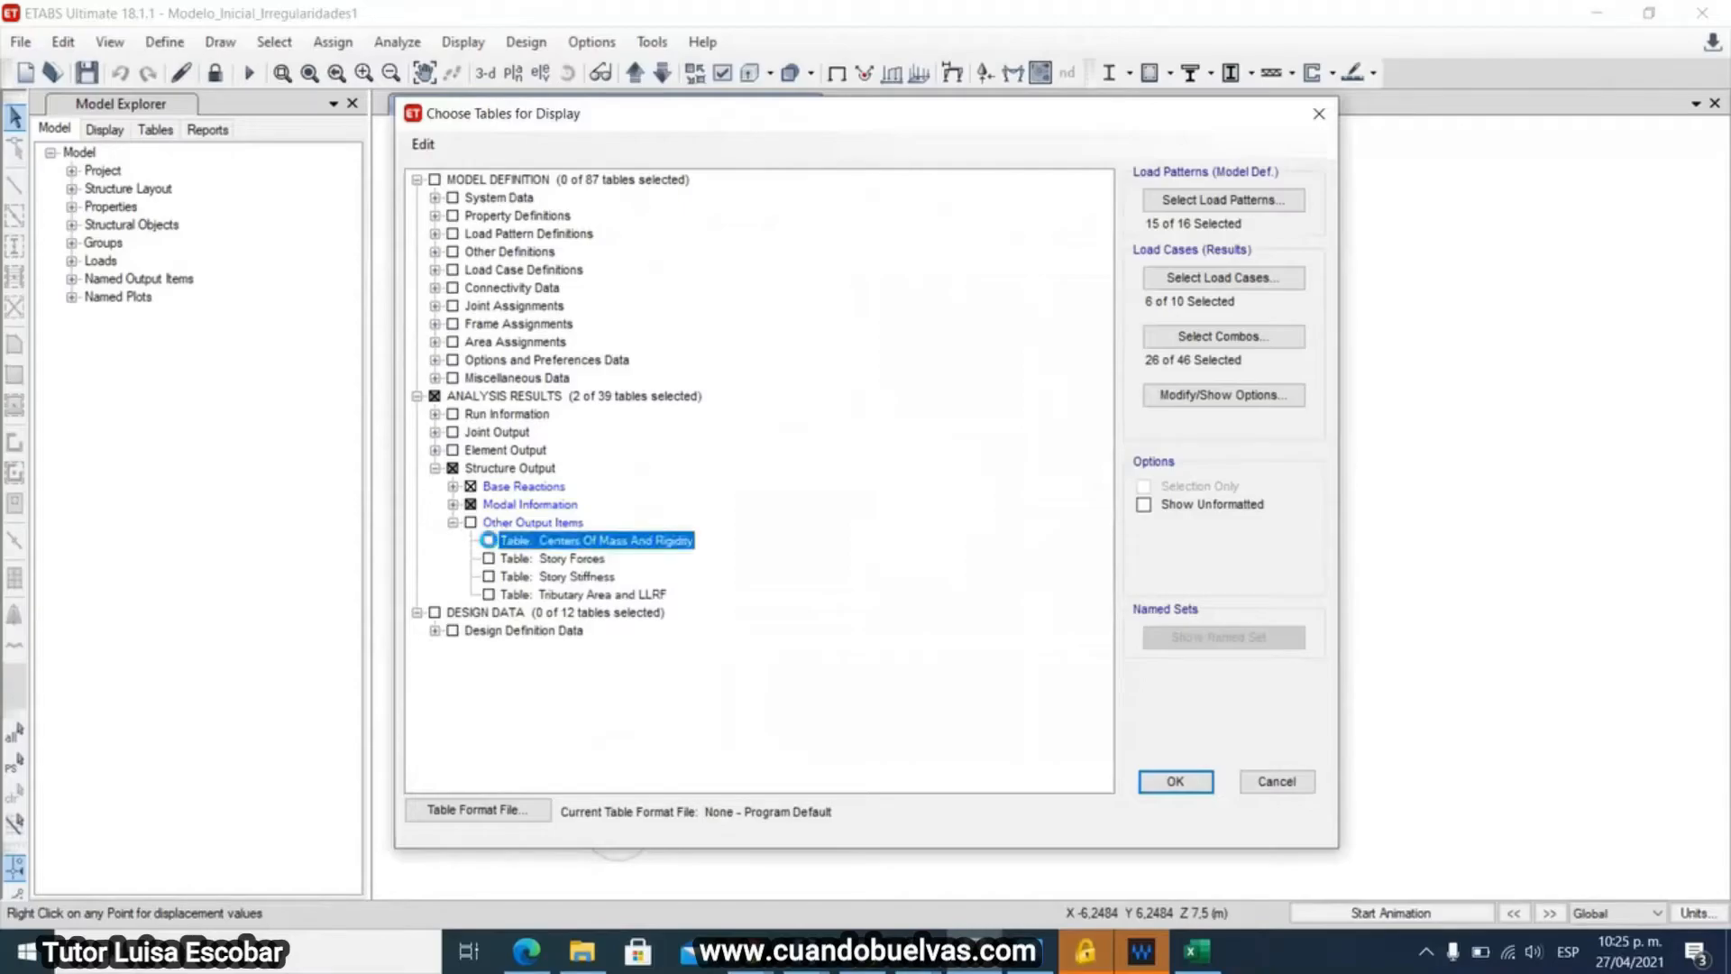
click(1148, 784)
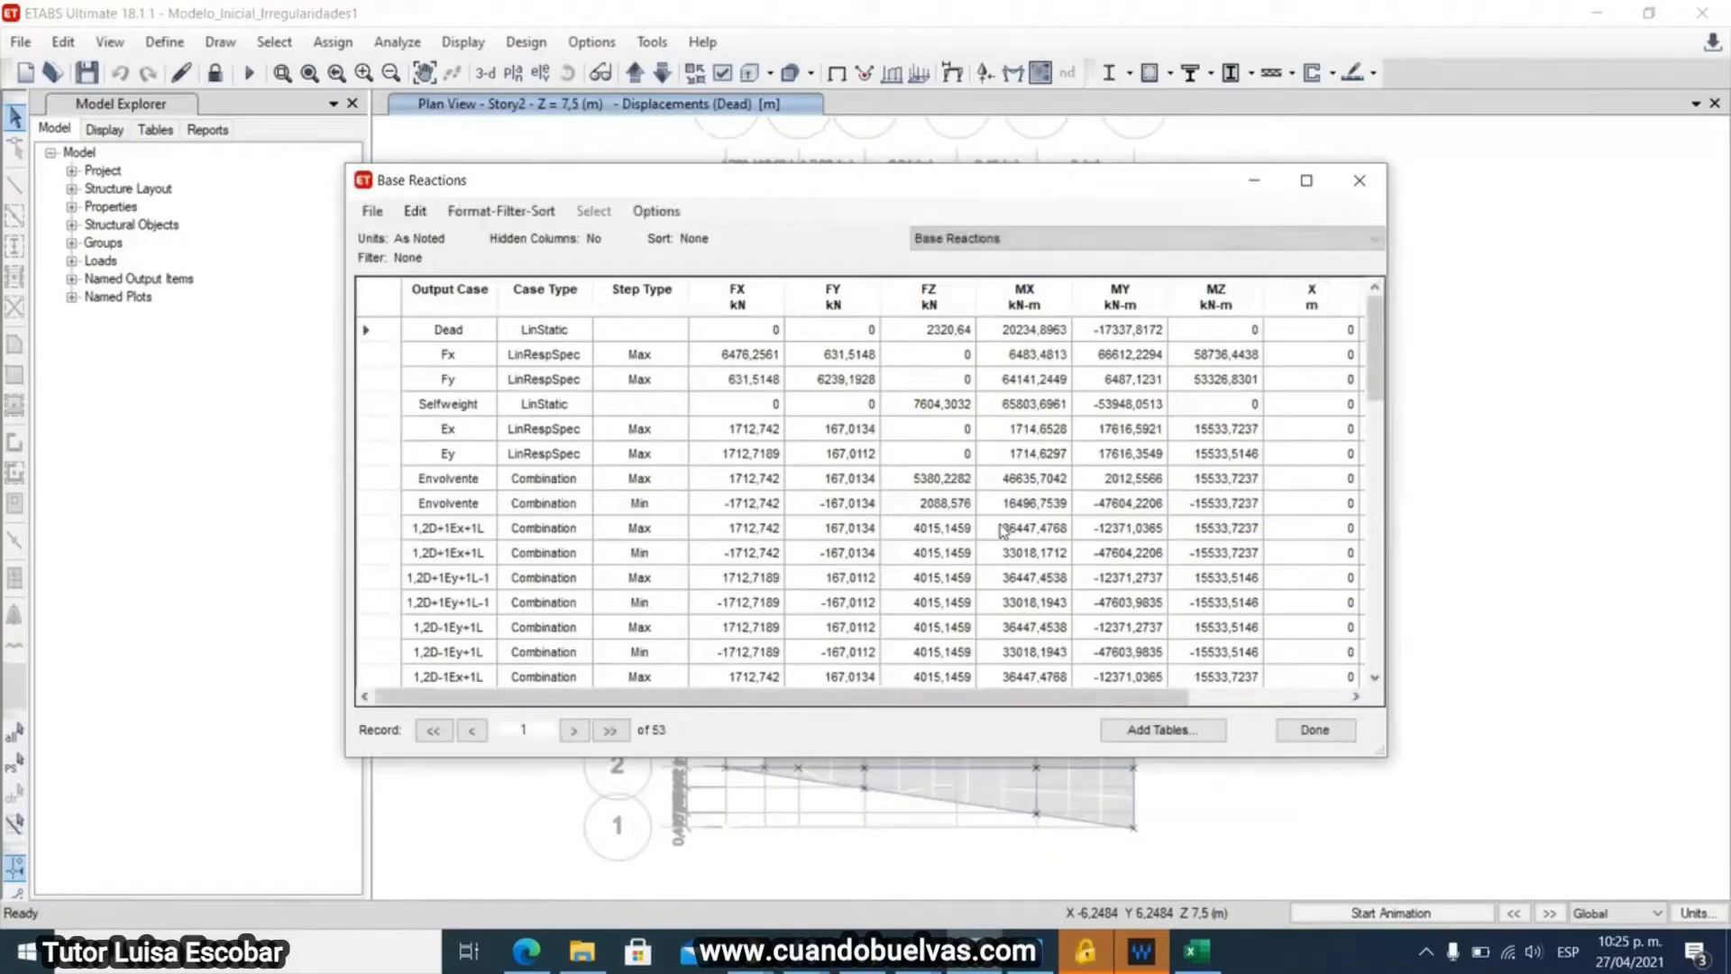
- Show the Centers Of Mass And Rigidity table and examine its columns through XCR and YCR
click(1010, 238)
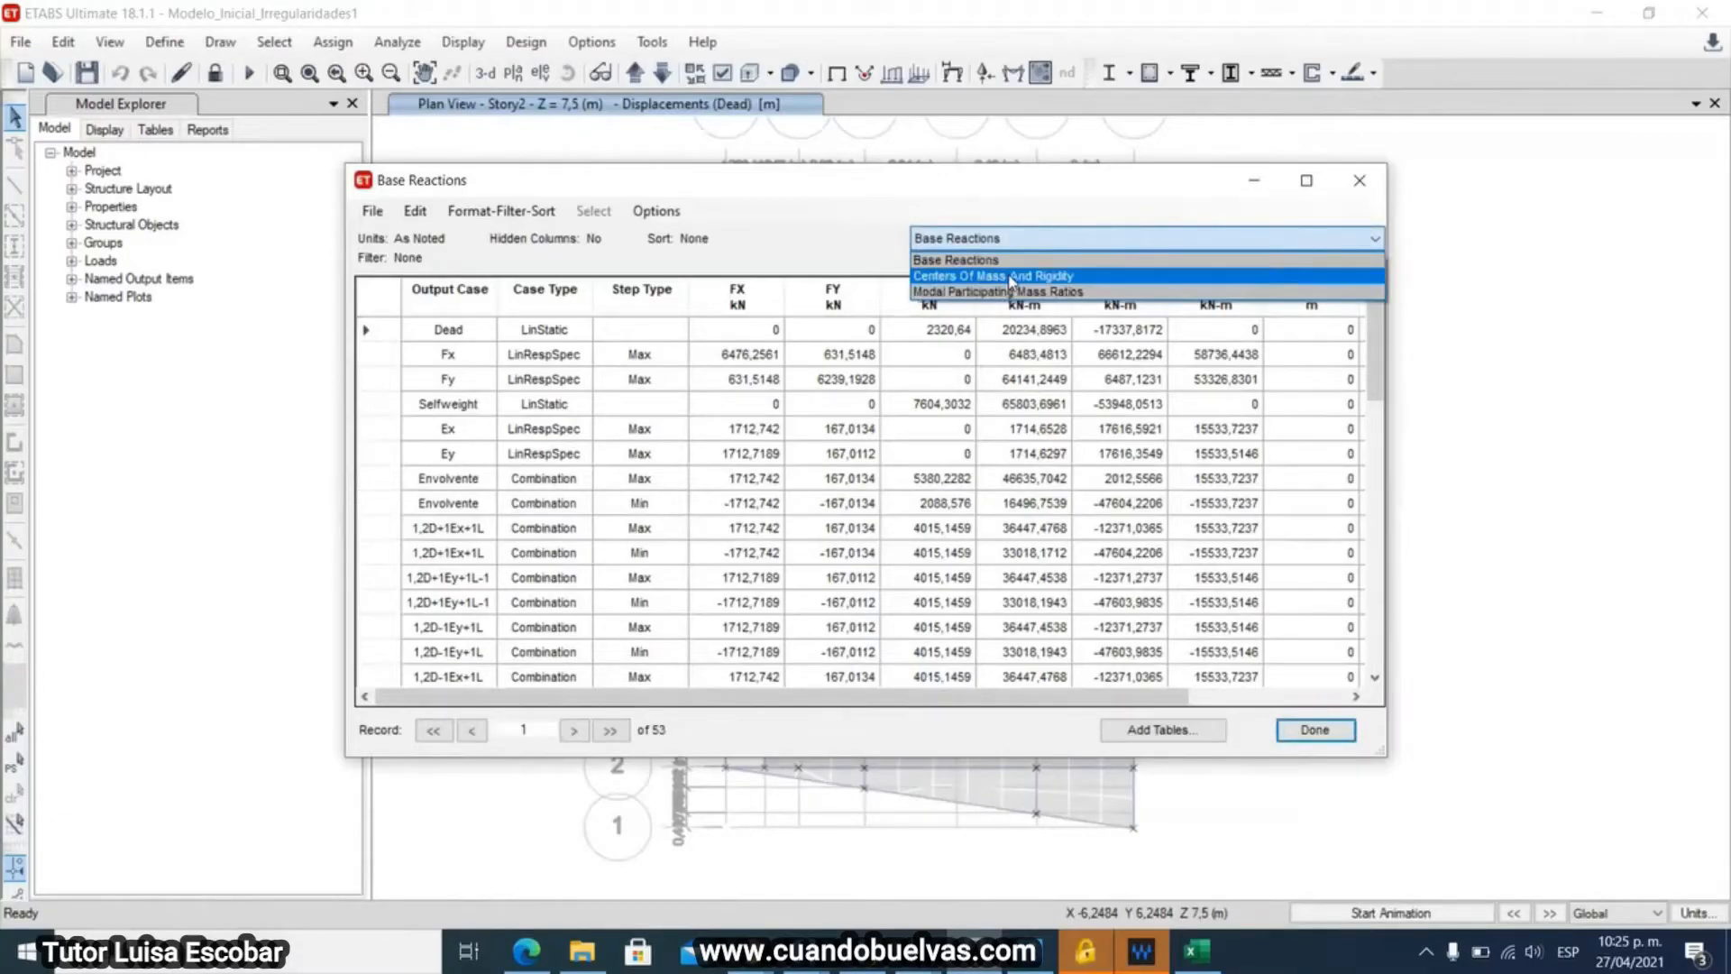
click(992, 275)
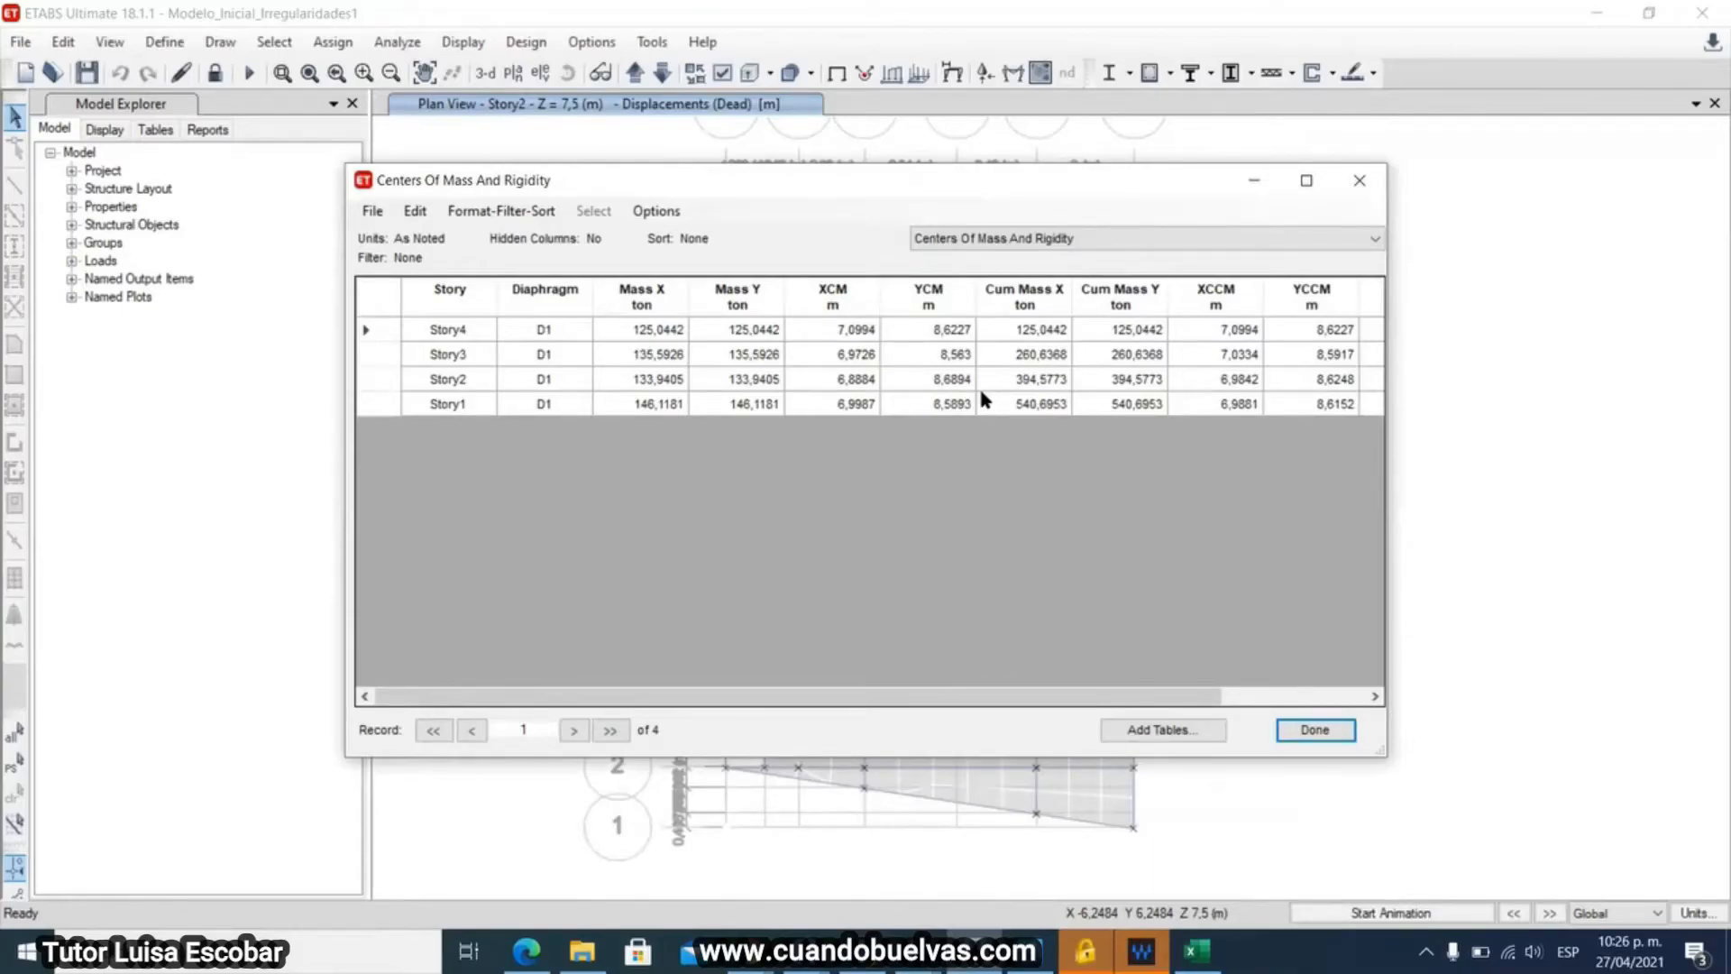
drag(1005, 698, 1056, 714)
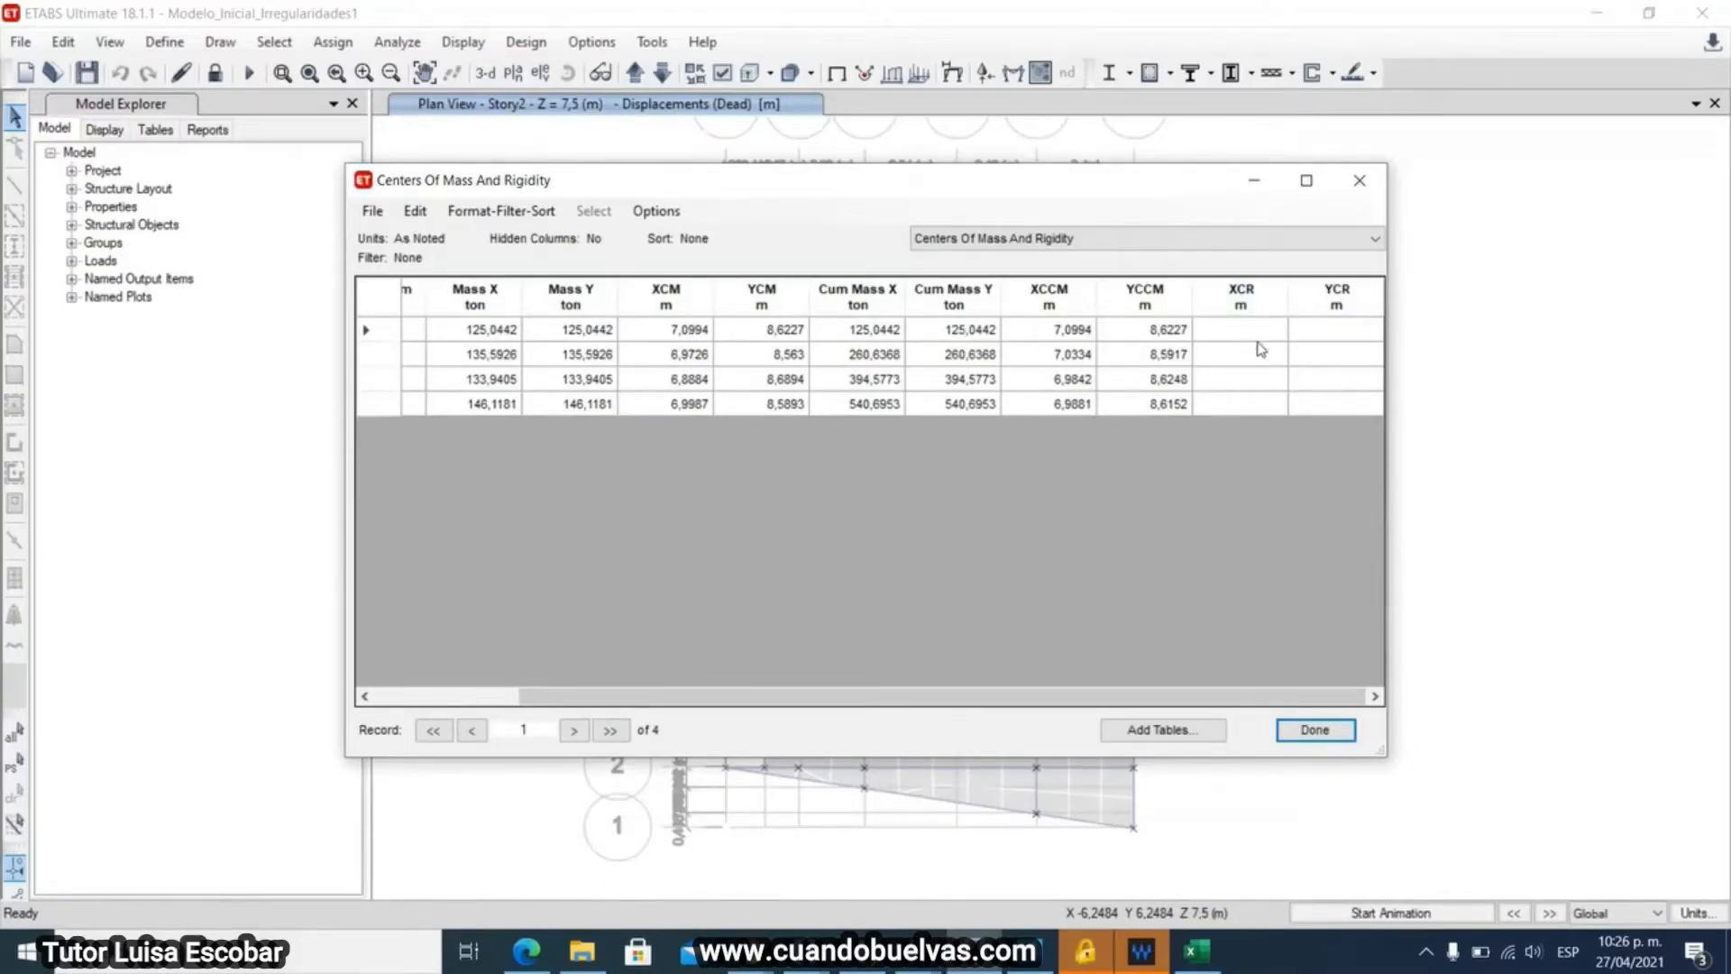
- Return to Excel and examine the XCM - XCR and Fi values in the Irregularidad por Torsión Máxima table
click(1197, 951)
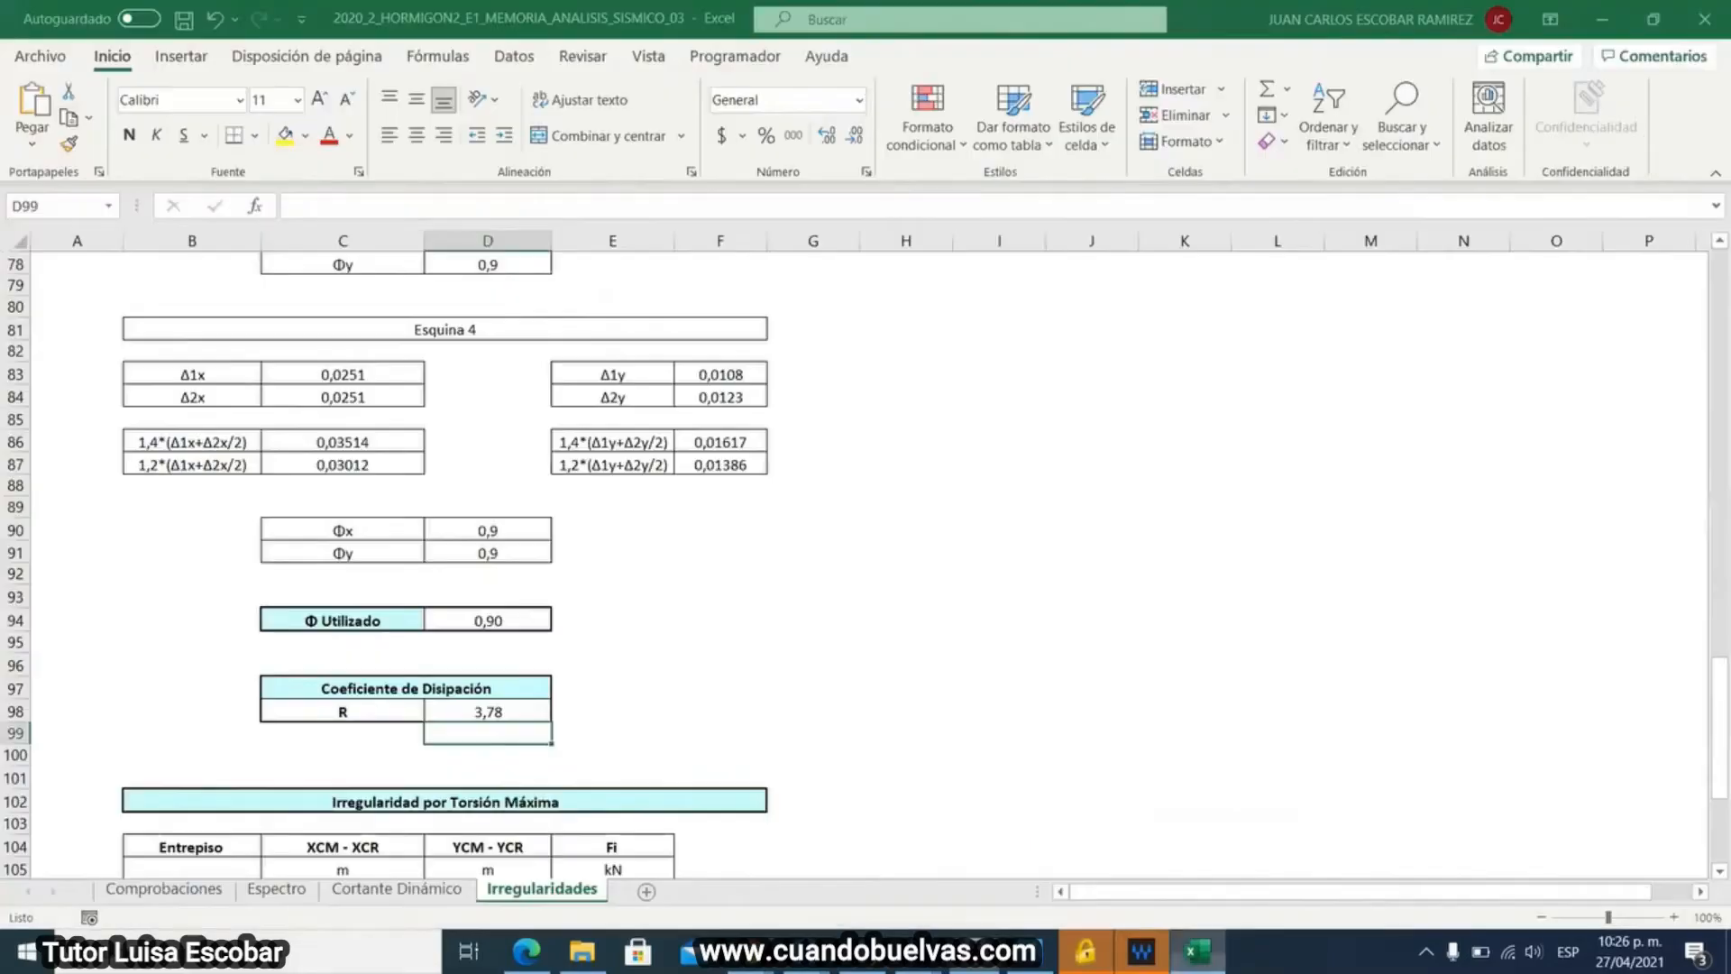
scroll(816, 623, down, 4)
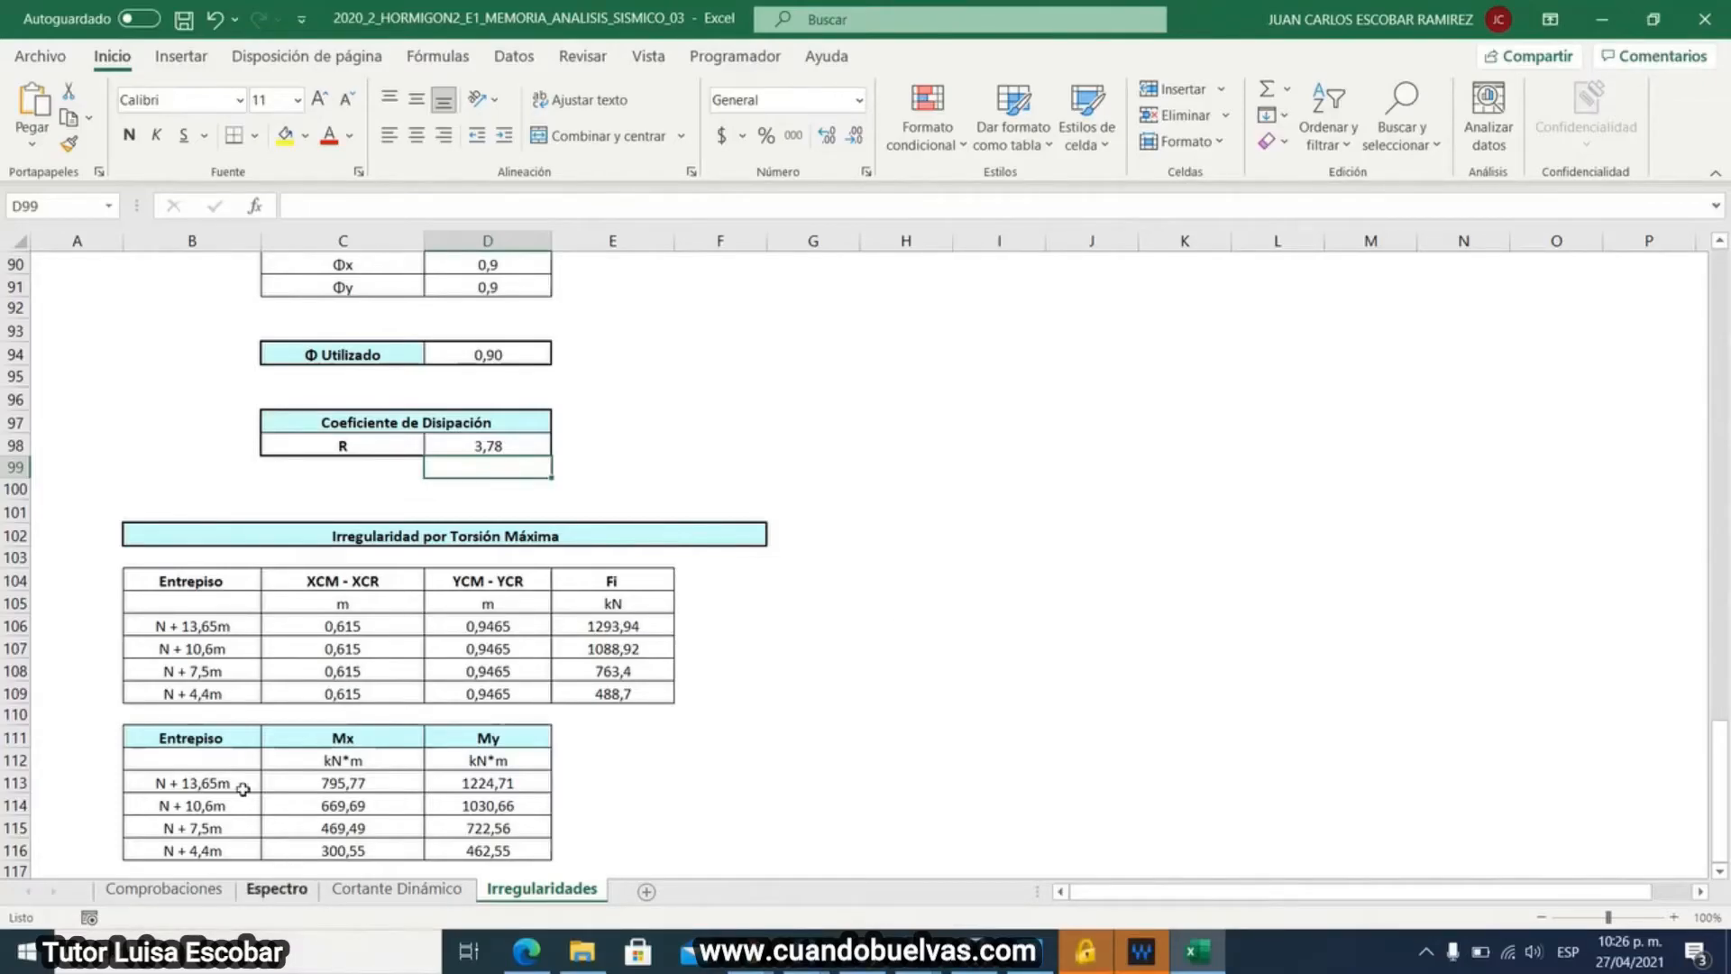
click(359, 628)
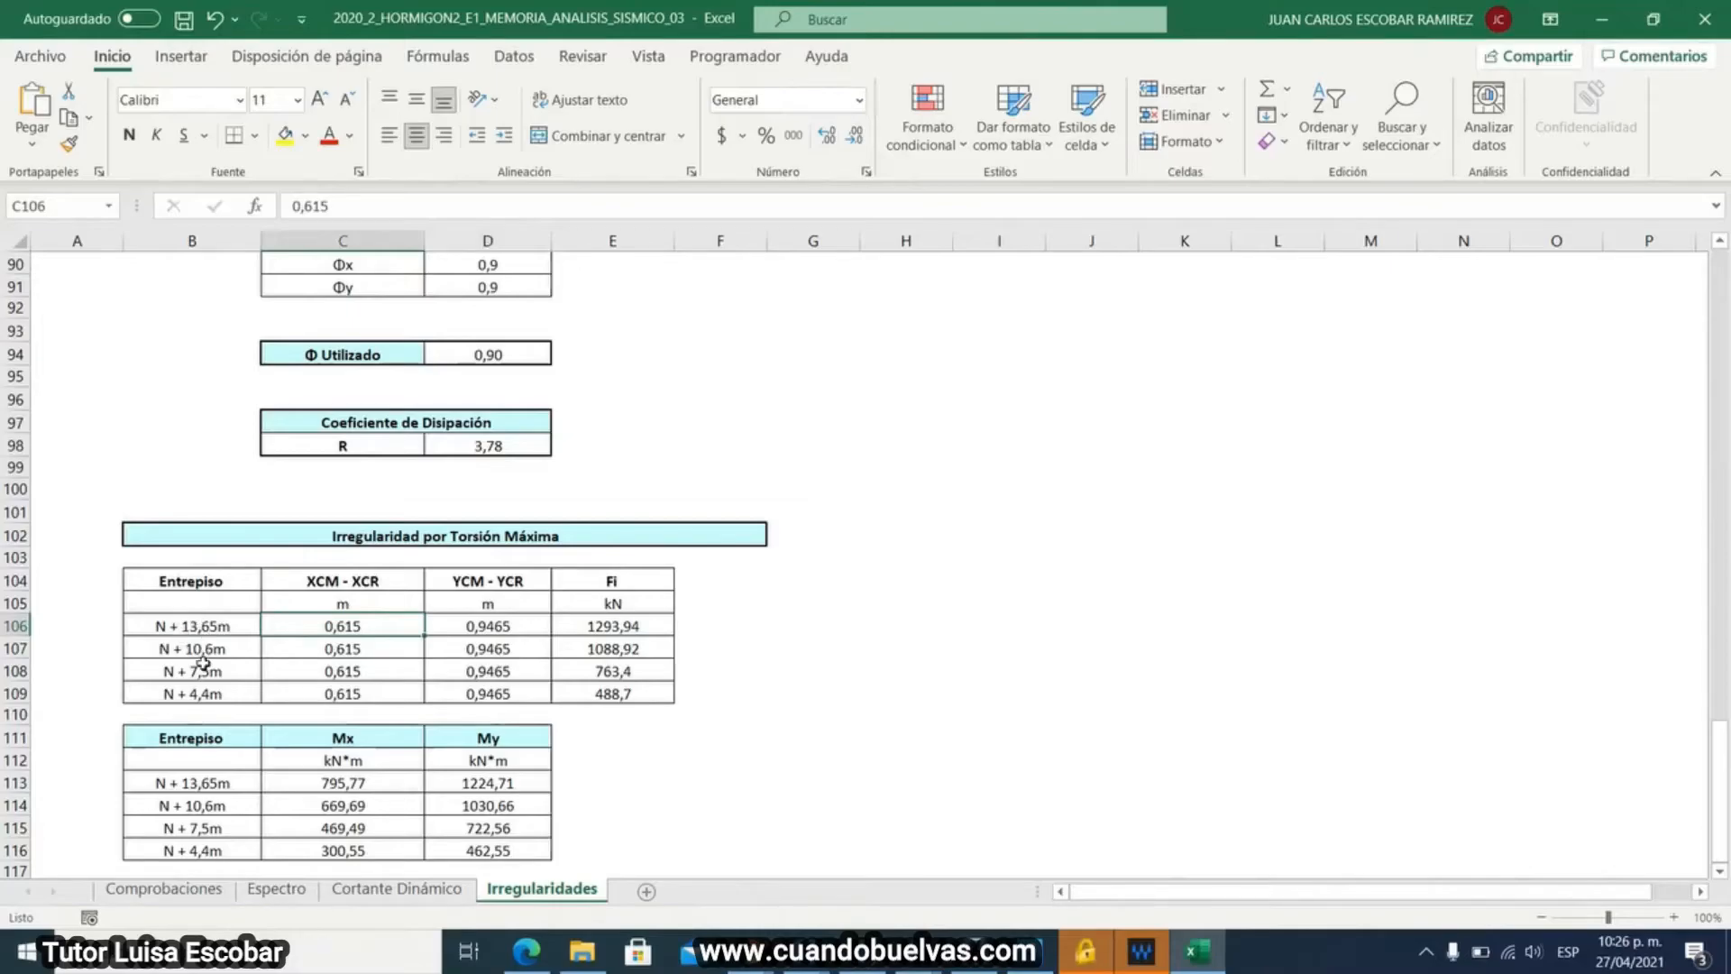
drag(631, 624, 627, 695)
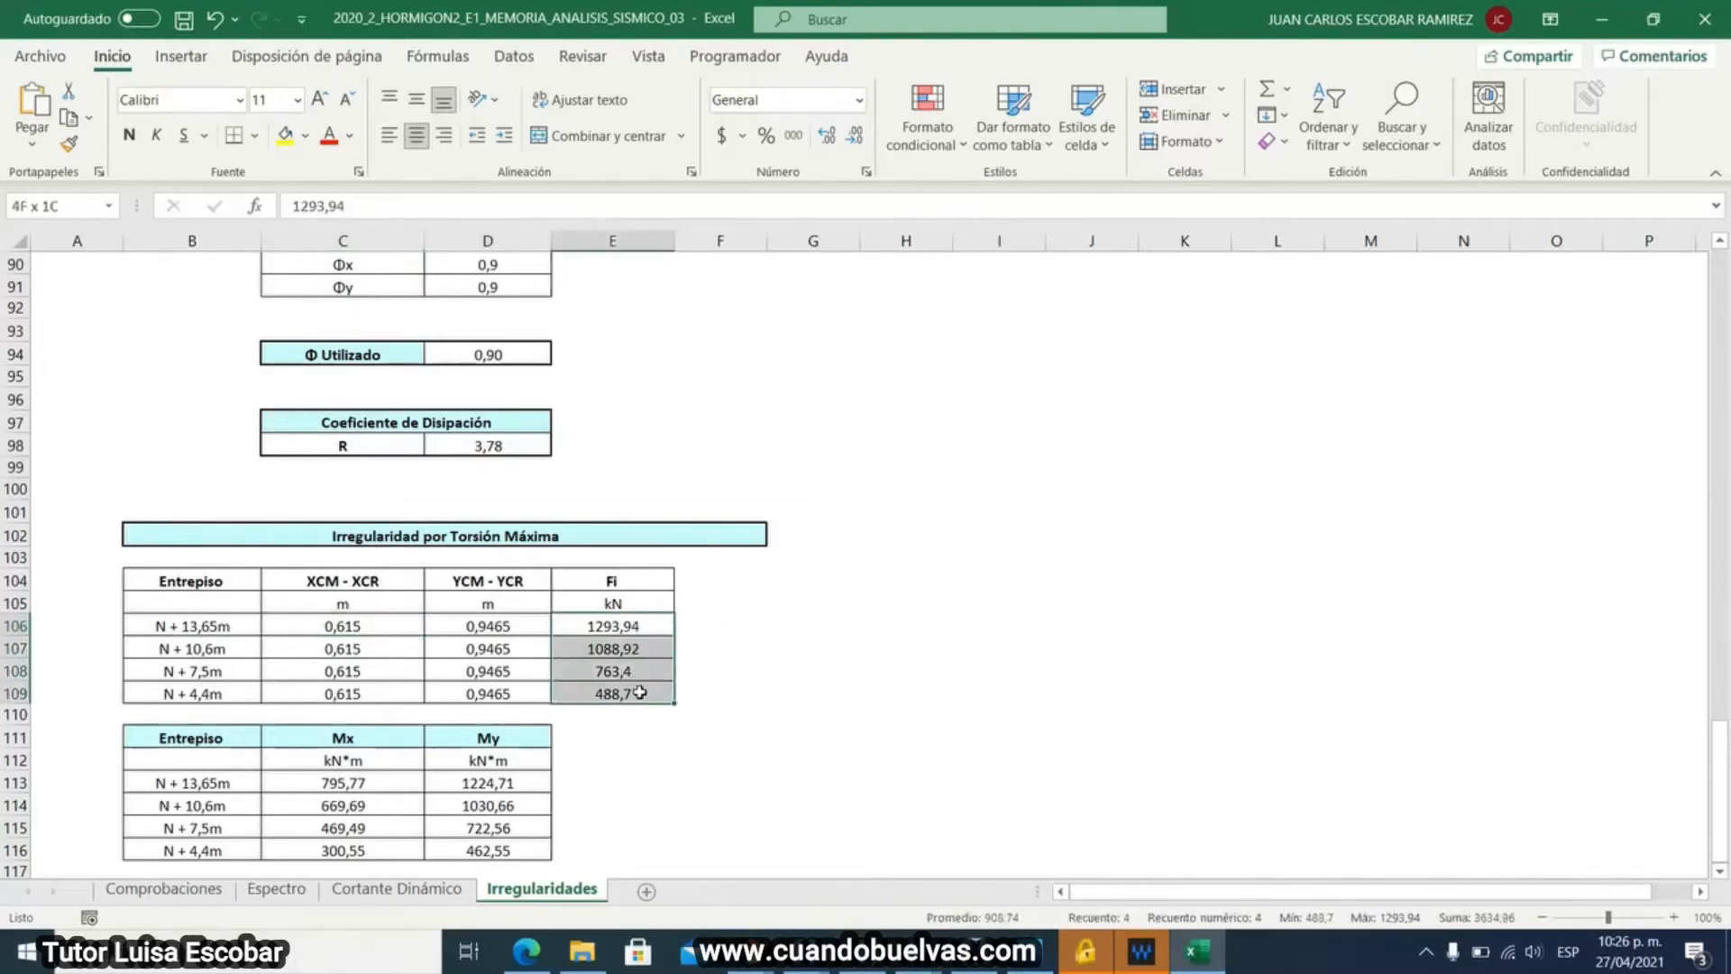
click(735, 687)
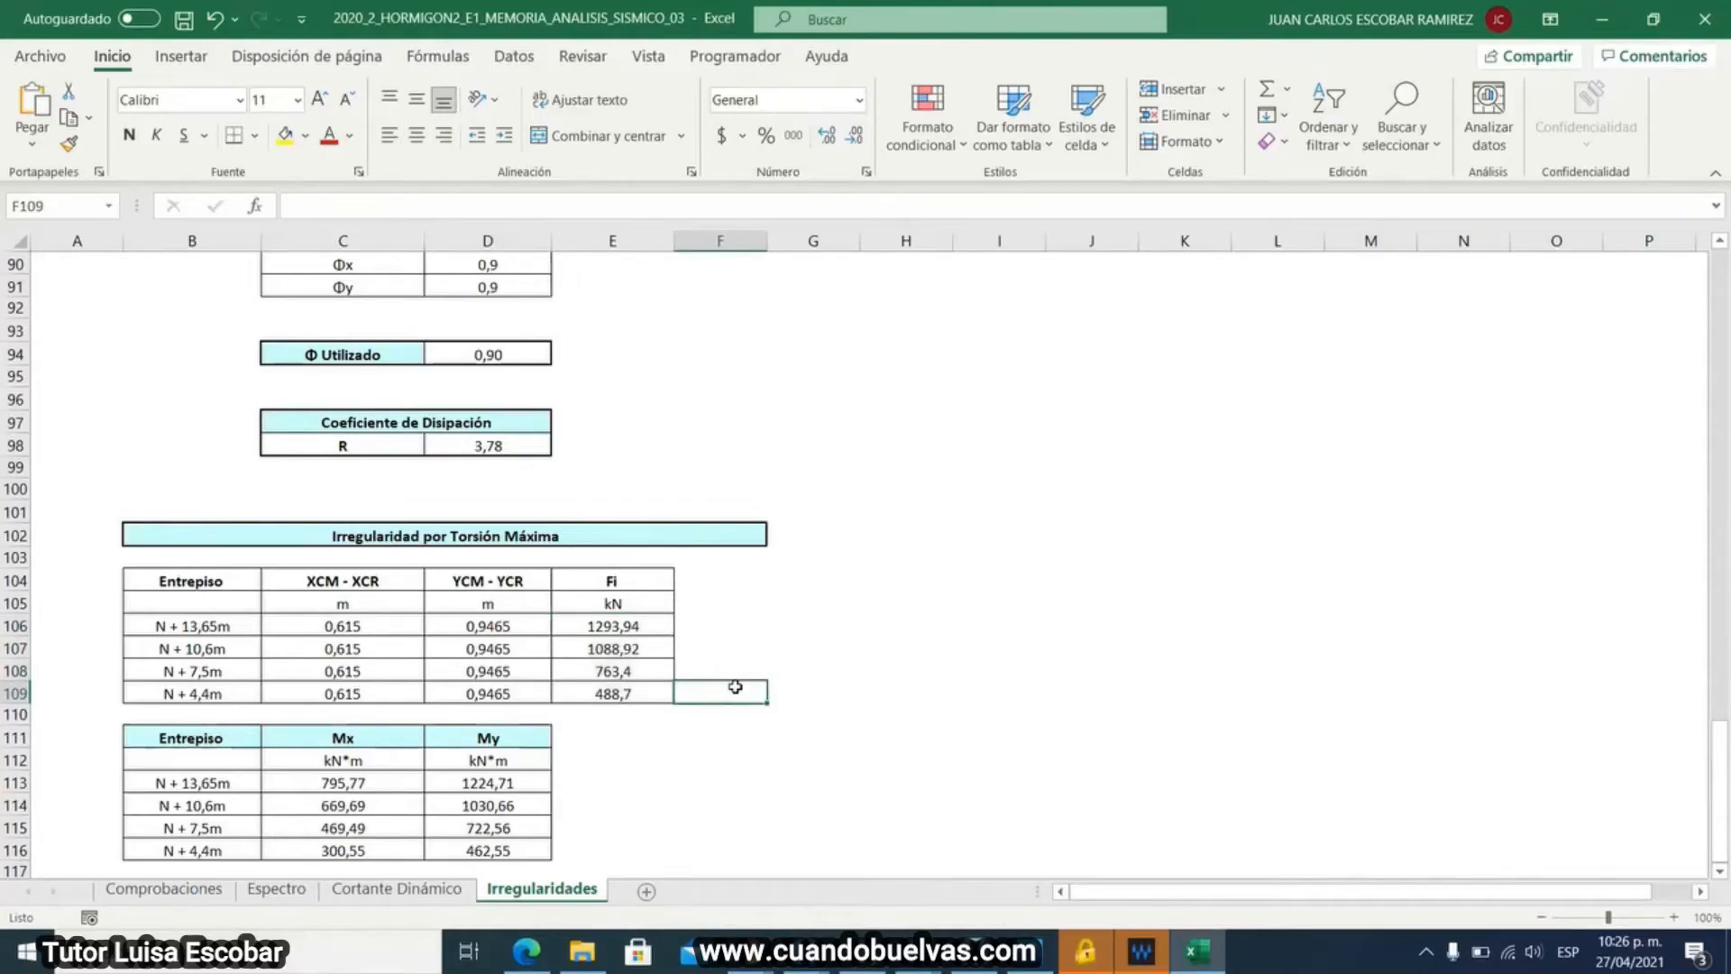
drag(619, 628, 635, 693)
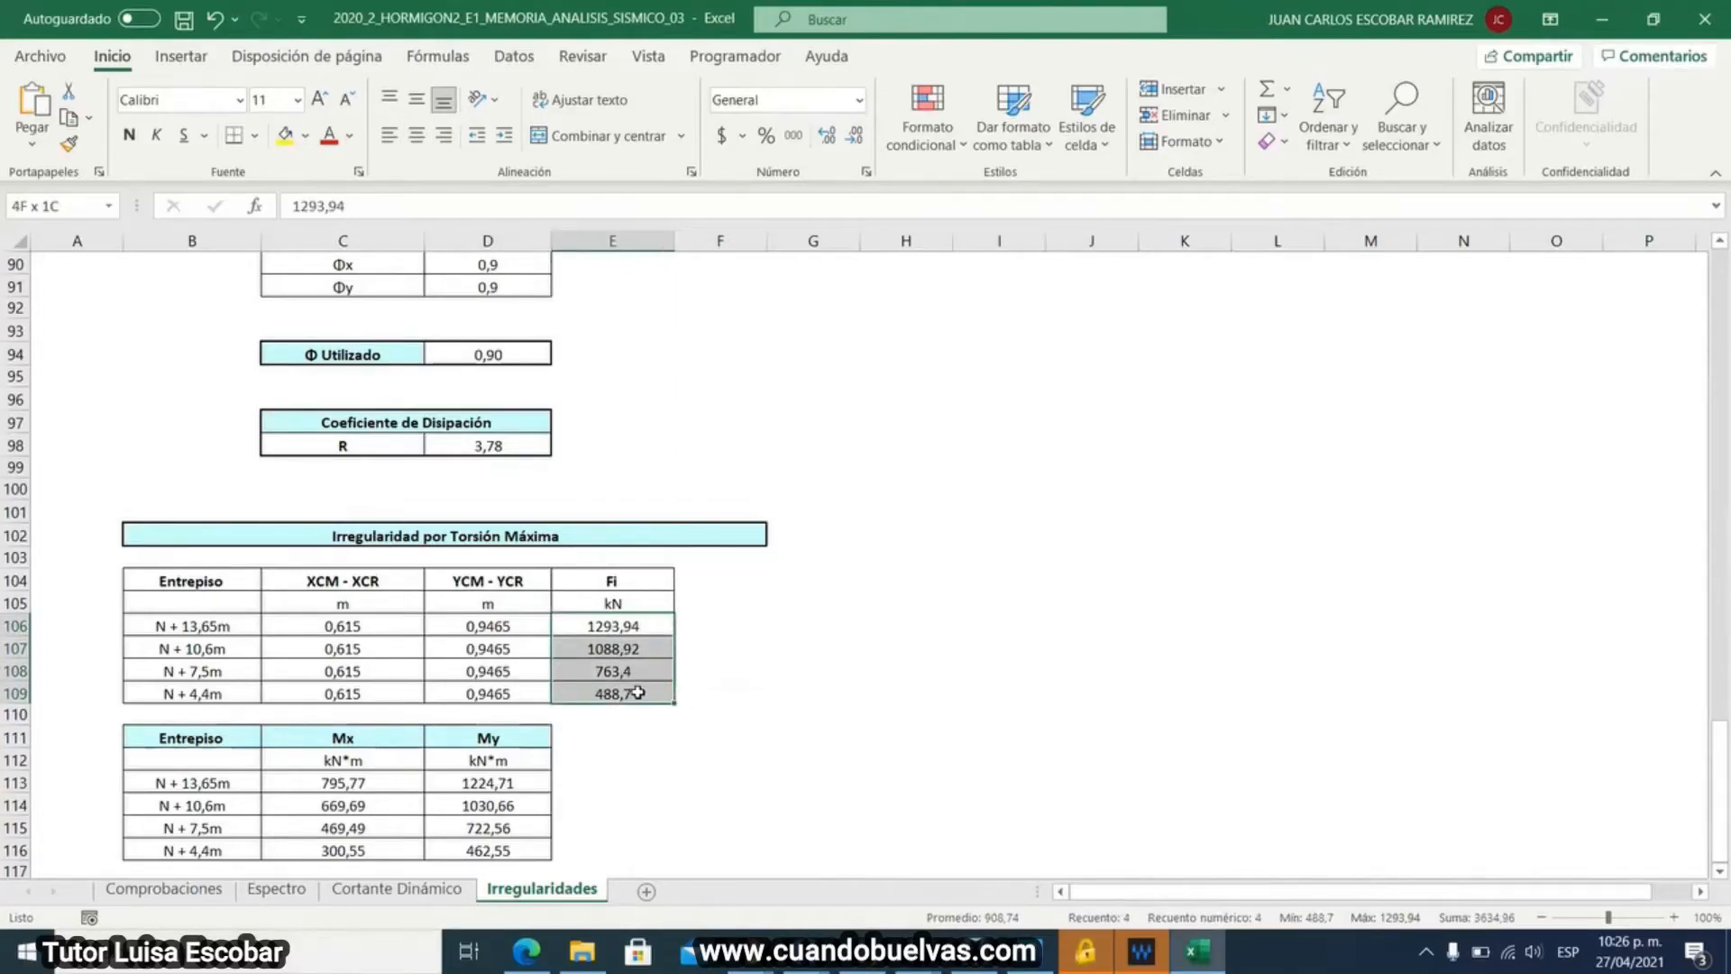
click(788, 673)
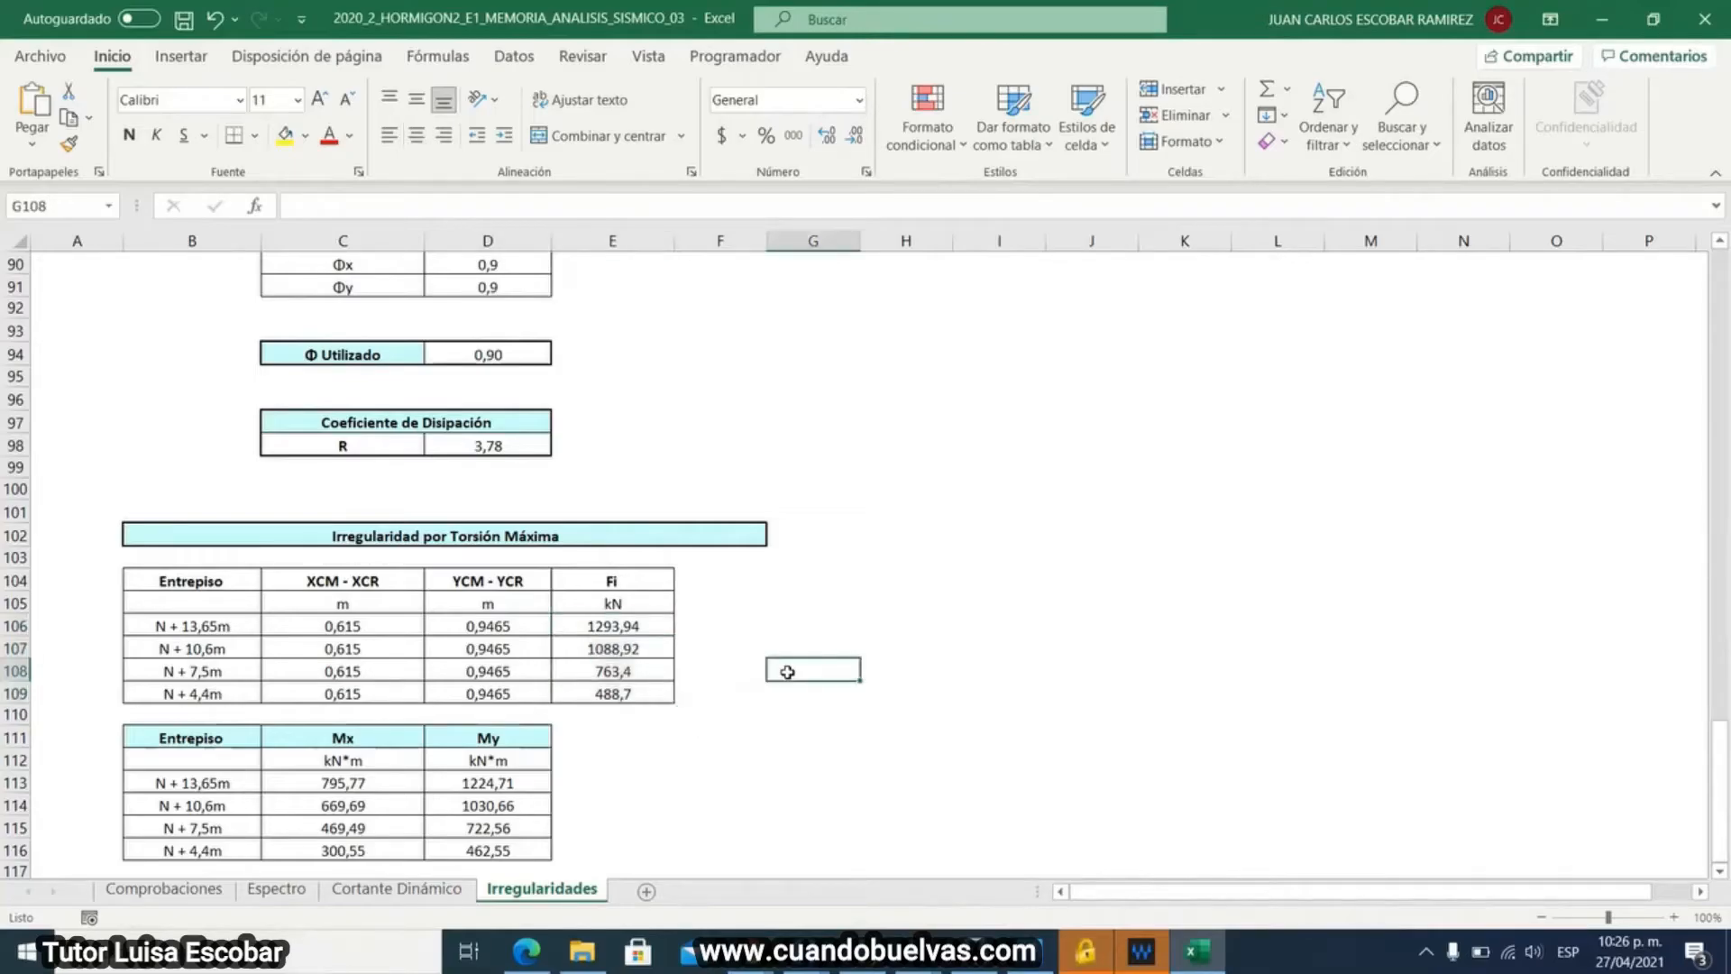
- Check the formula behind the Mx moment of level N + 13,65m in the Irregularidad por Torsión Máxima section
click(350, 784)
key(F2)
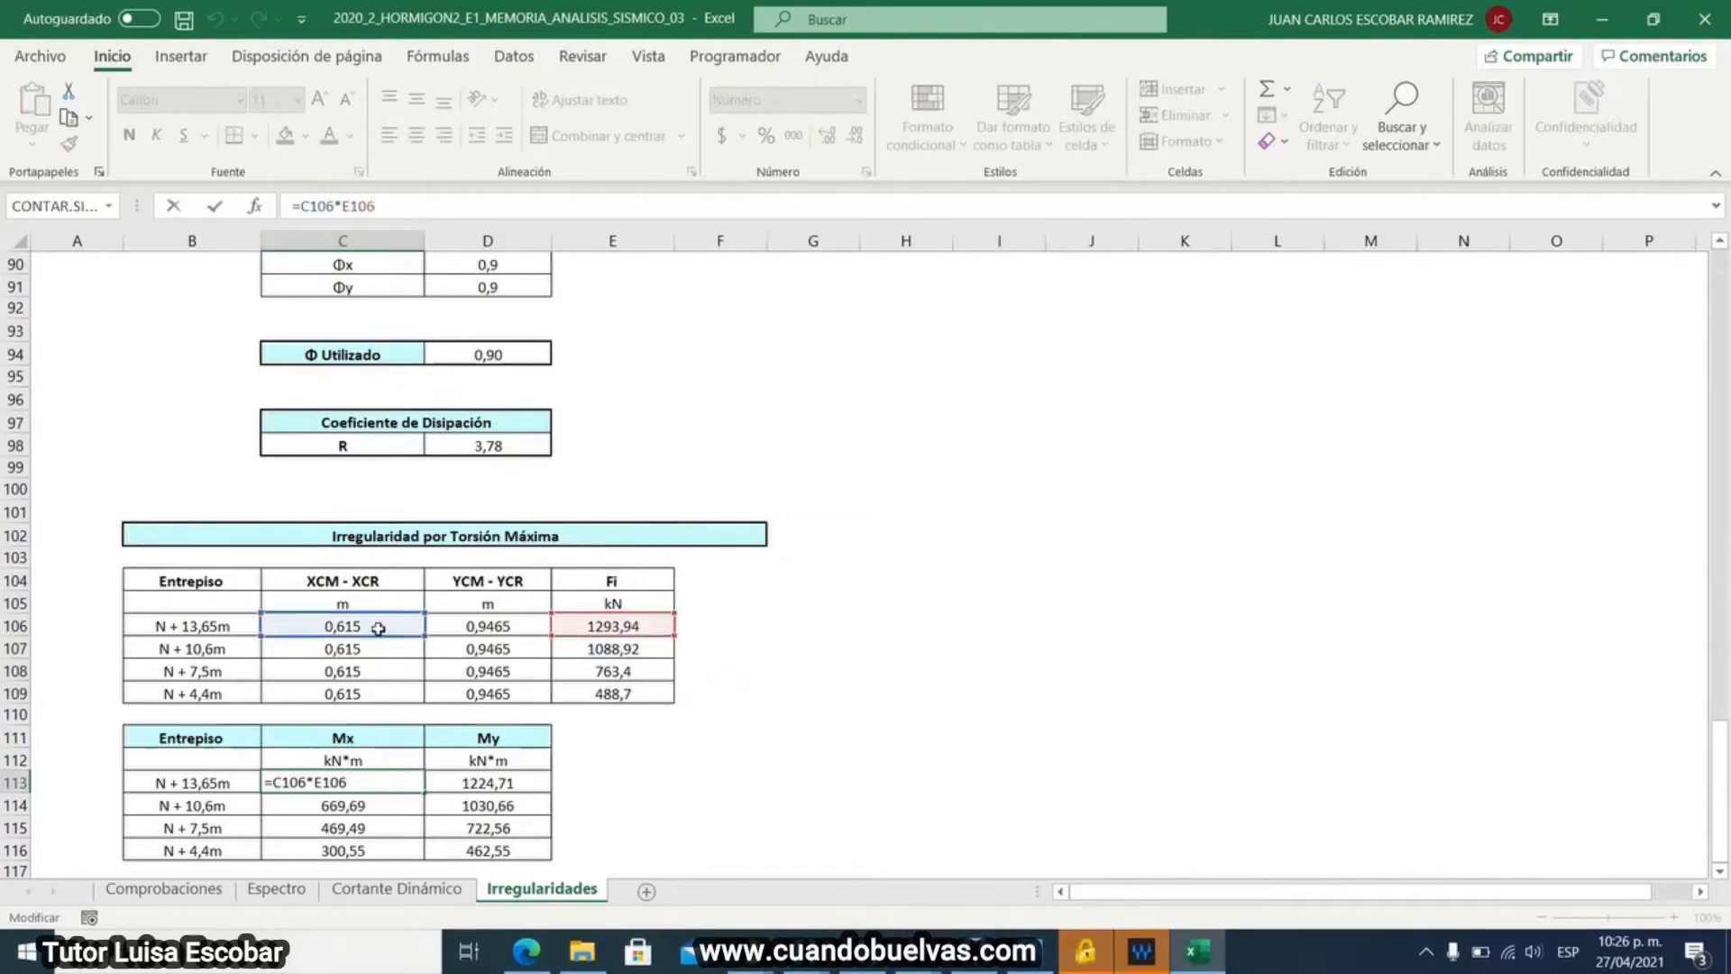
click(690, 807)
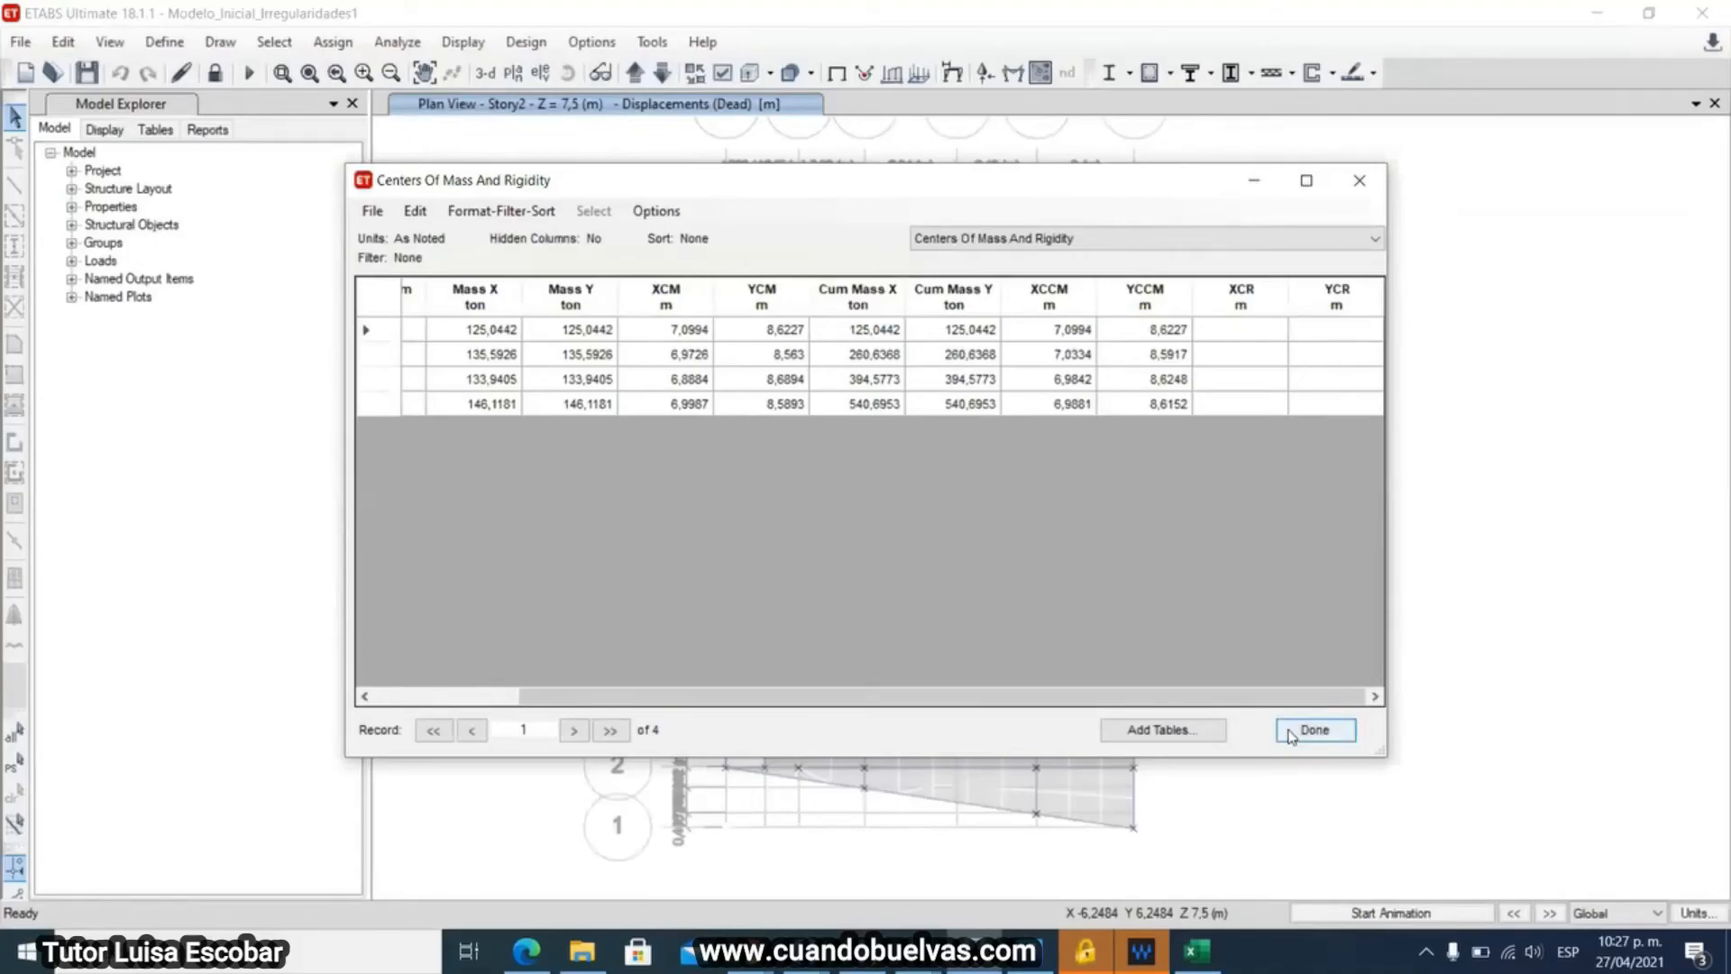
- In ETABS, close the Centers Of Mass And Rigidity table and unlock the model
key(Return)
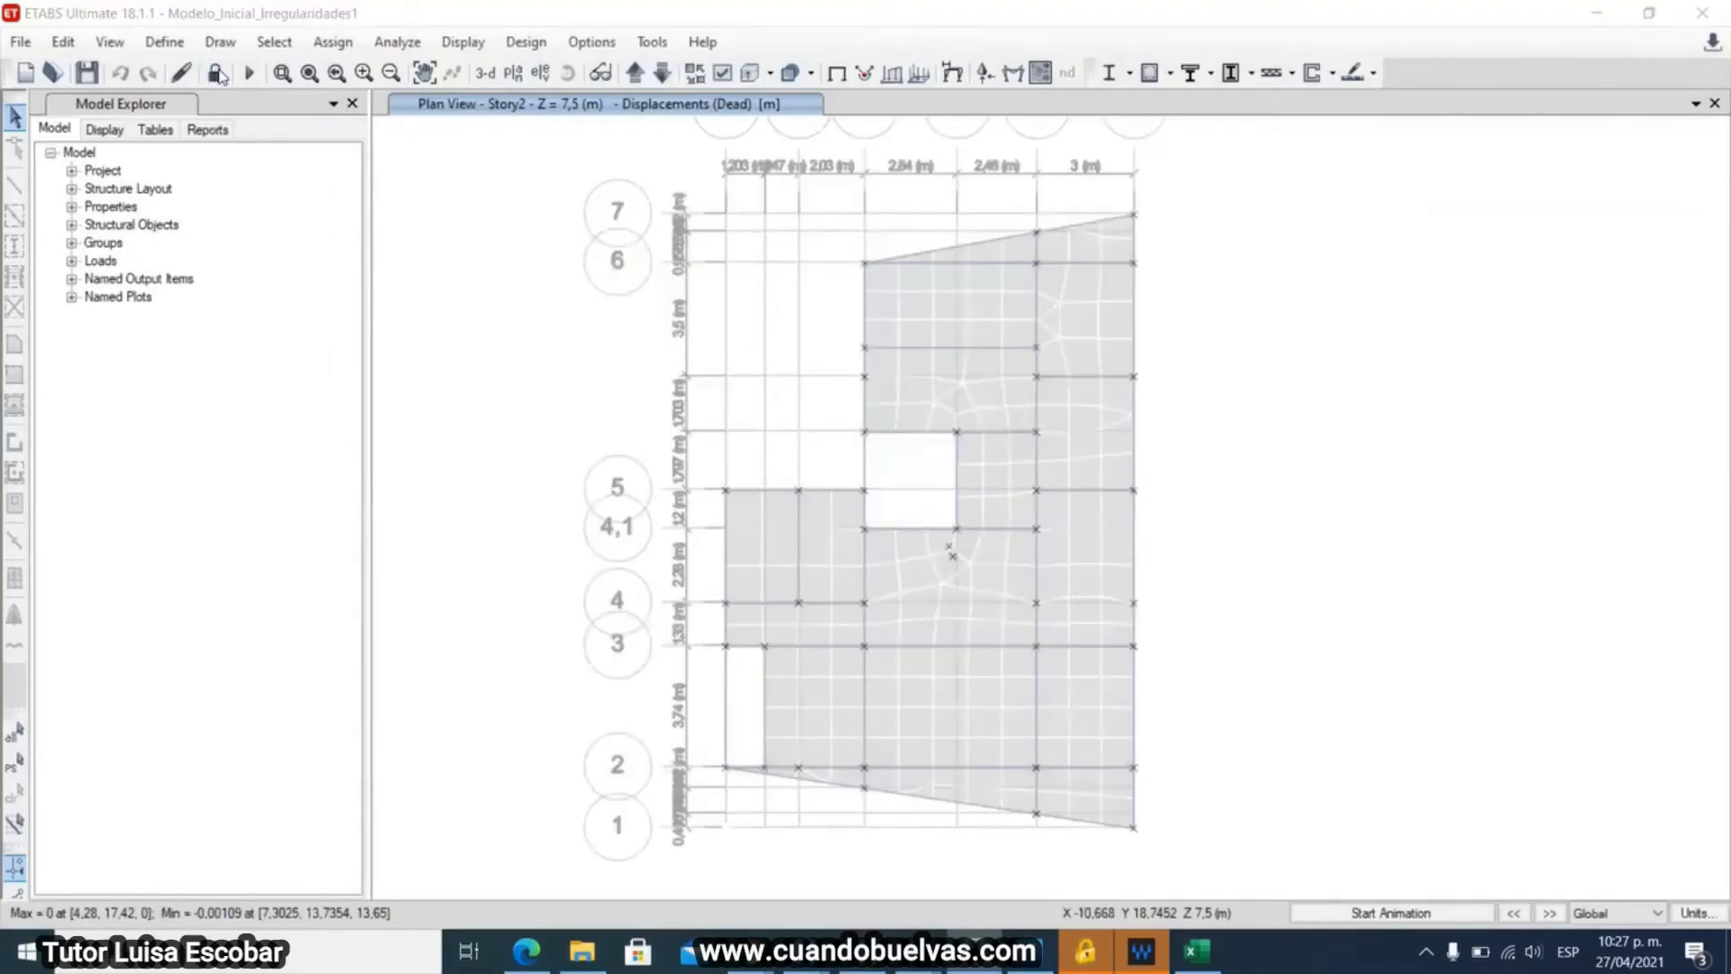
click(215, 72)
click(900, 560)
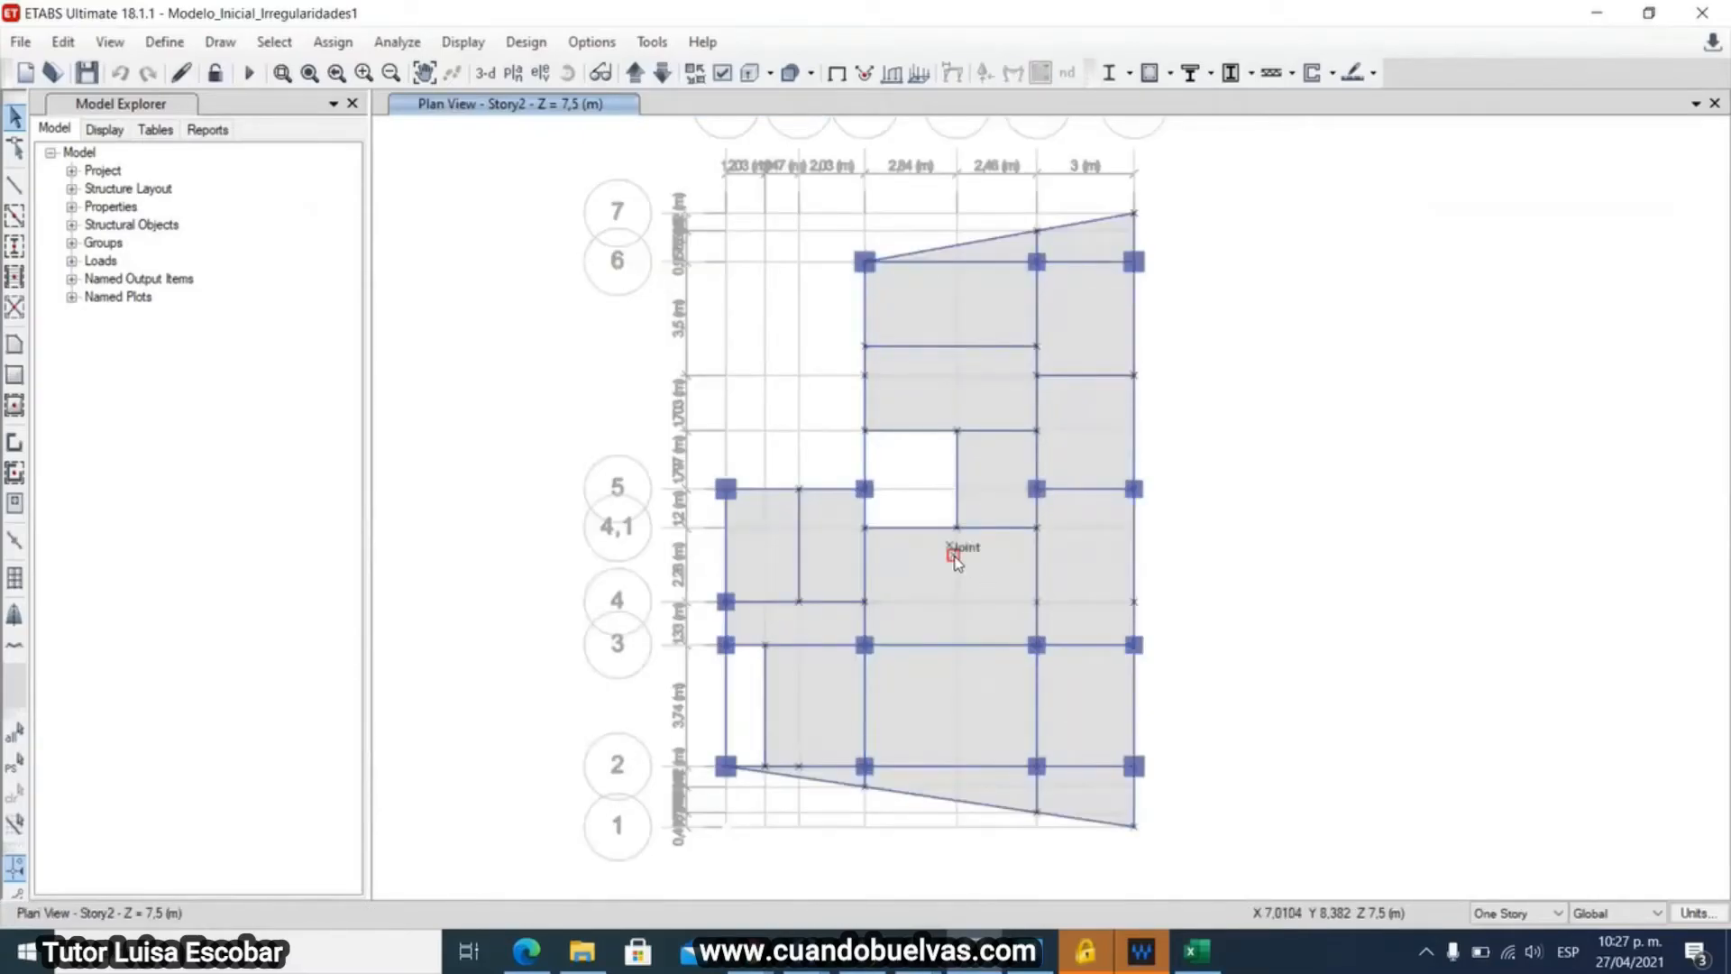
- Open the joint force load assignment, try load pattern Fx, and set the load pattern to Fy
click(327, 45)
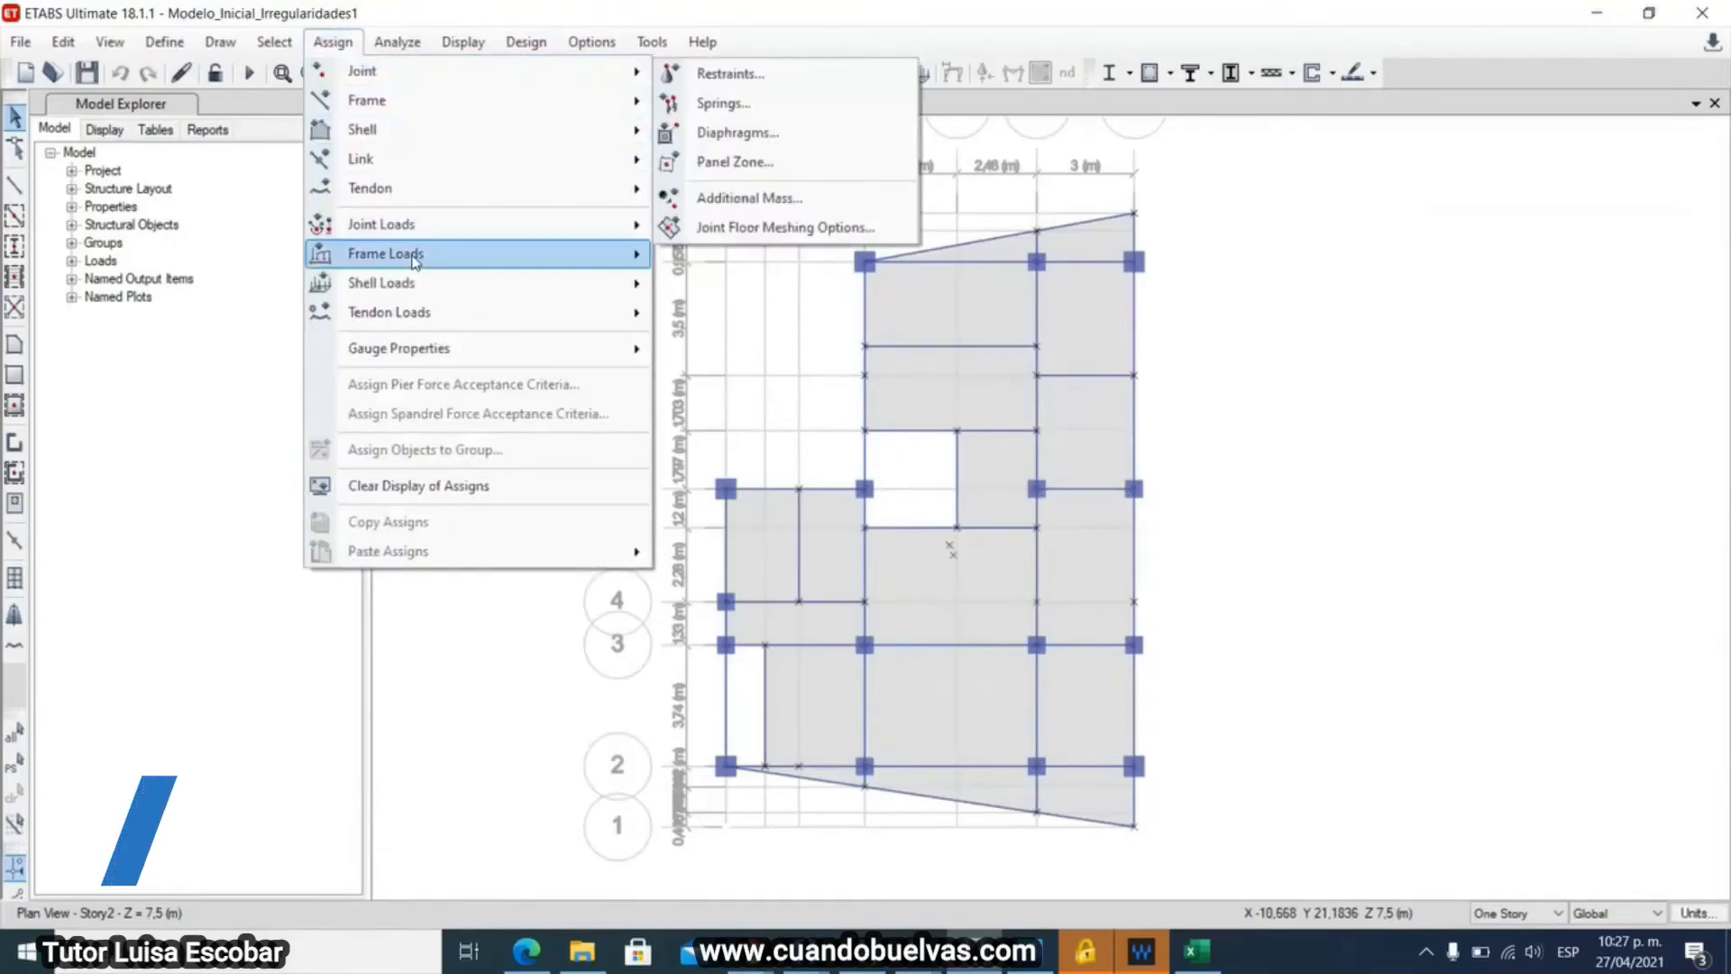
mouse_move(406, 224)
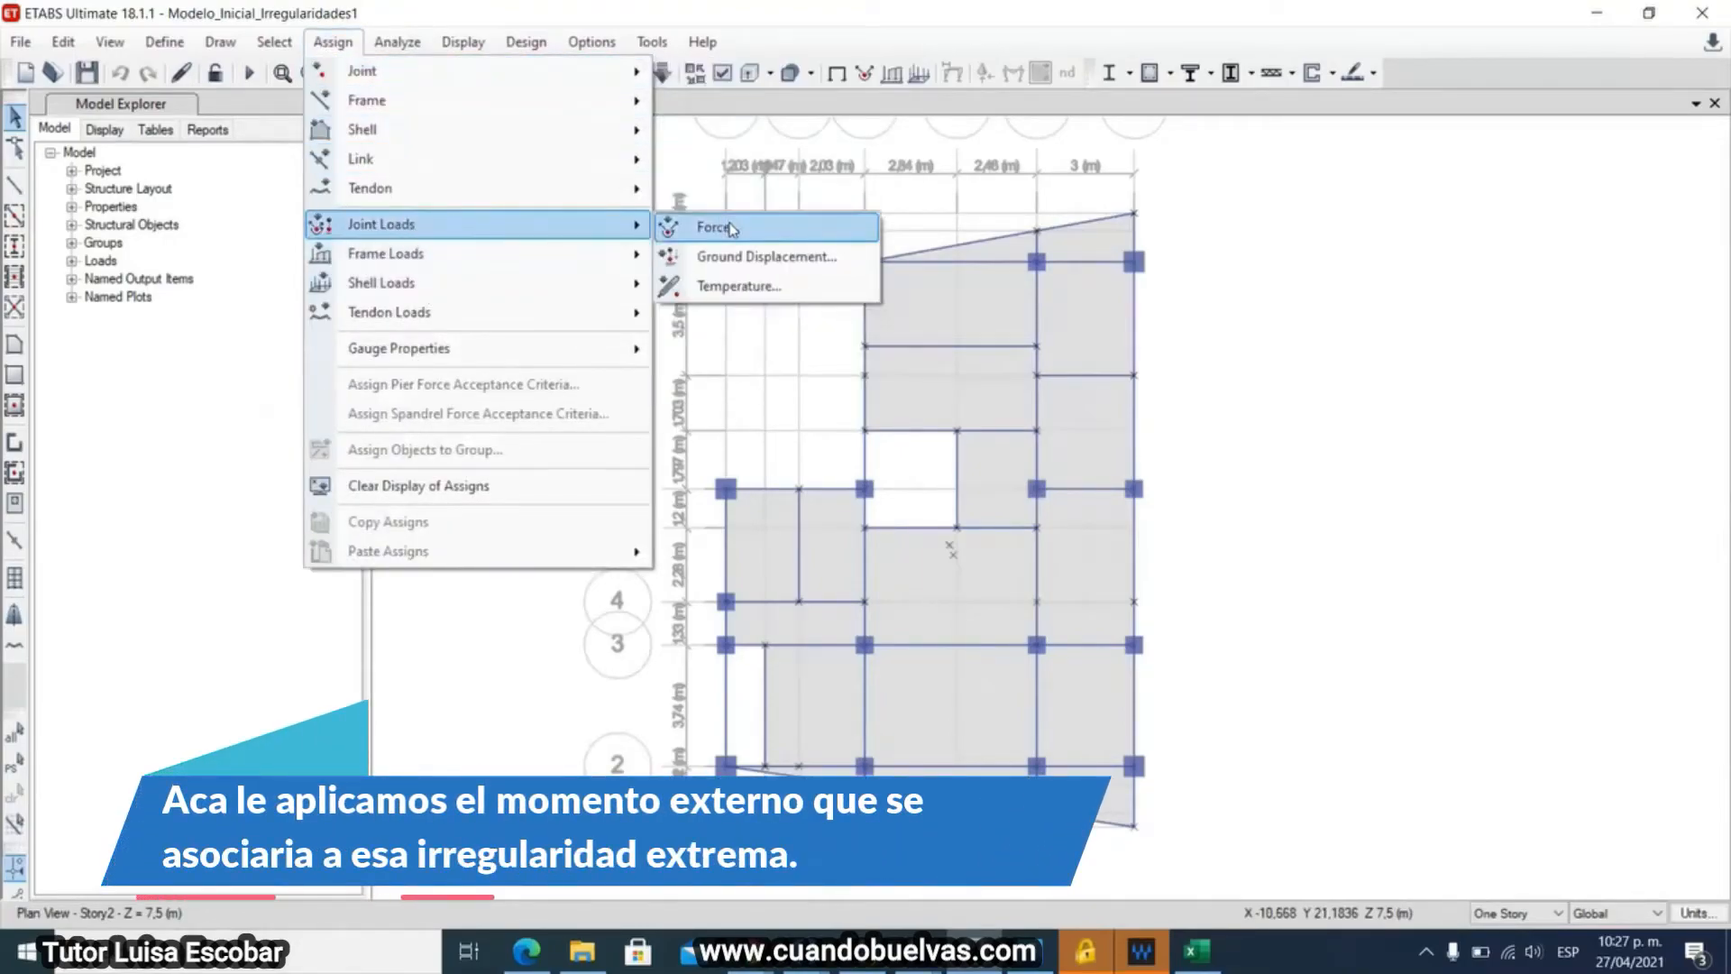
click(729, 223)
double_click(758, 528)
text(6)
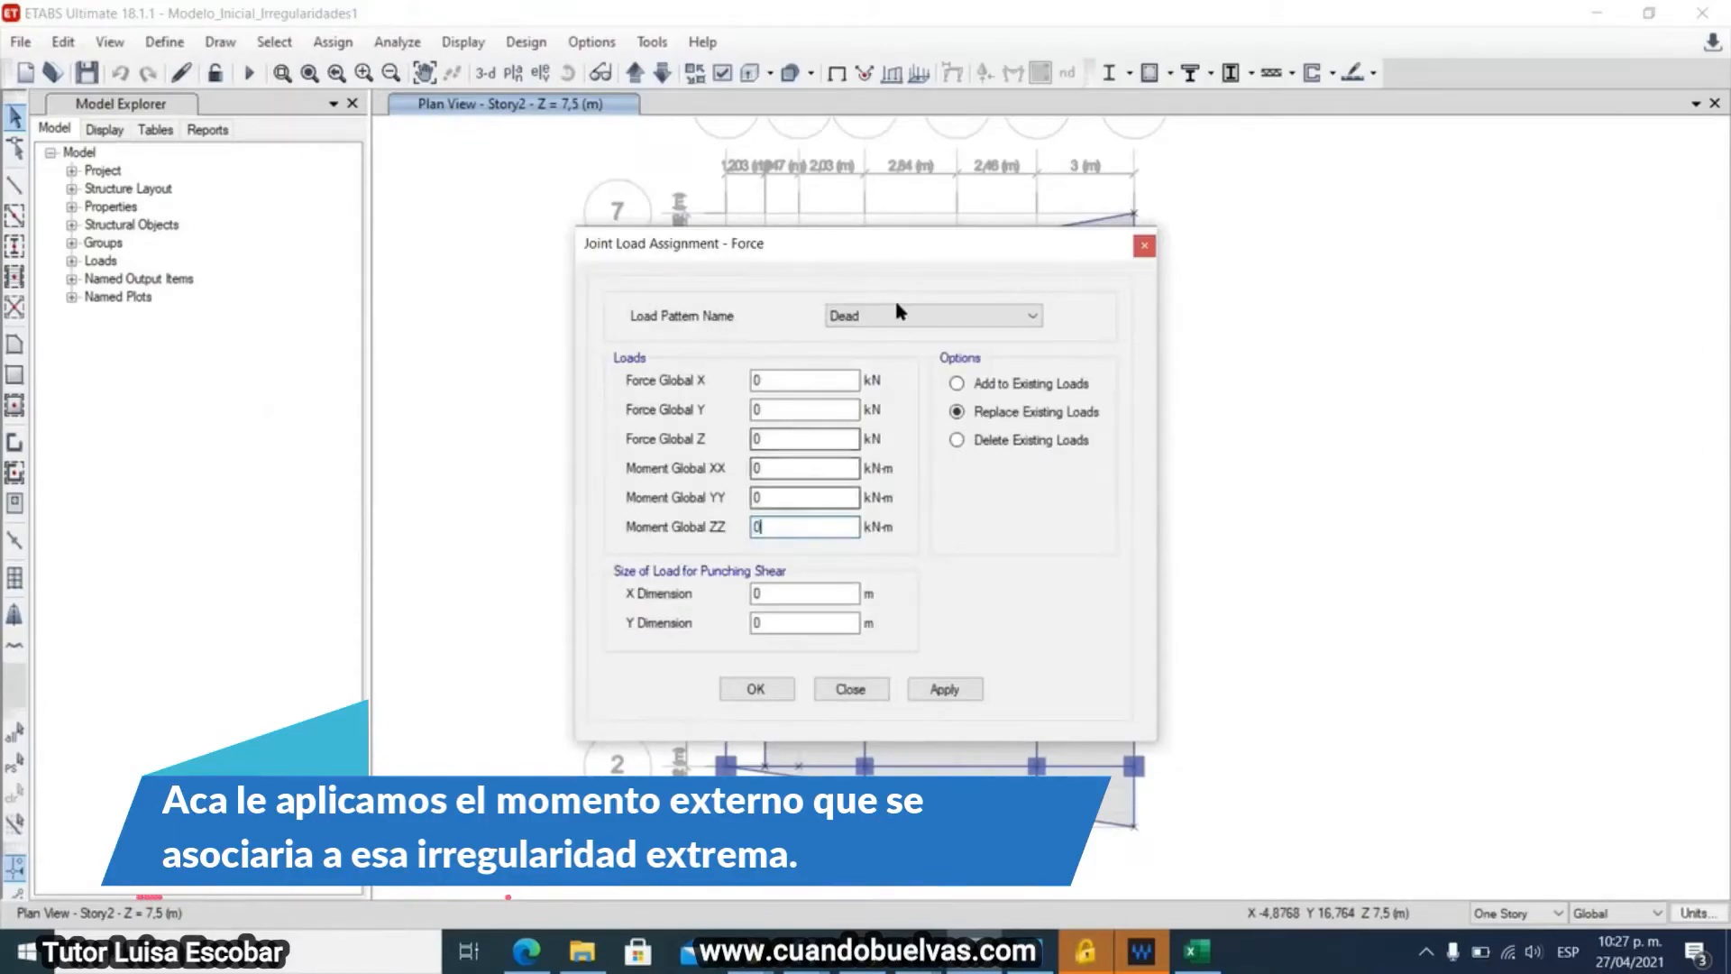
click(887, 317)
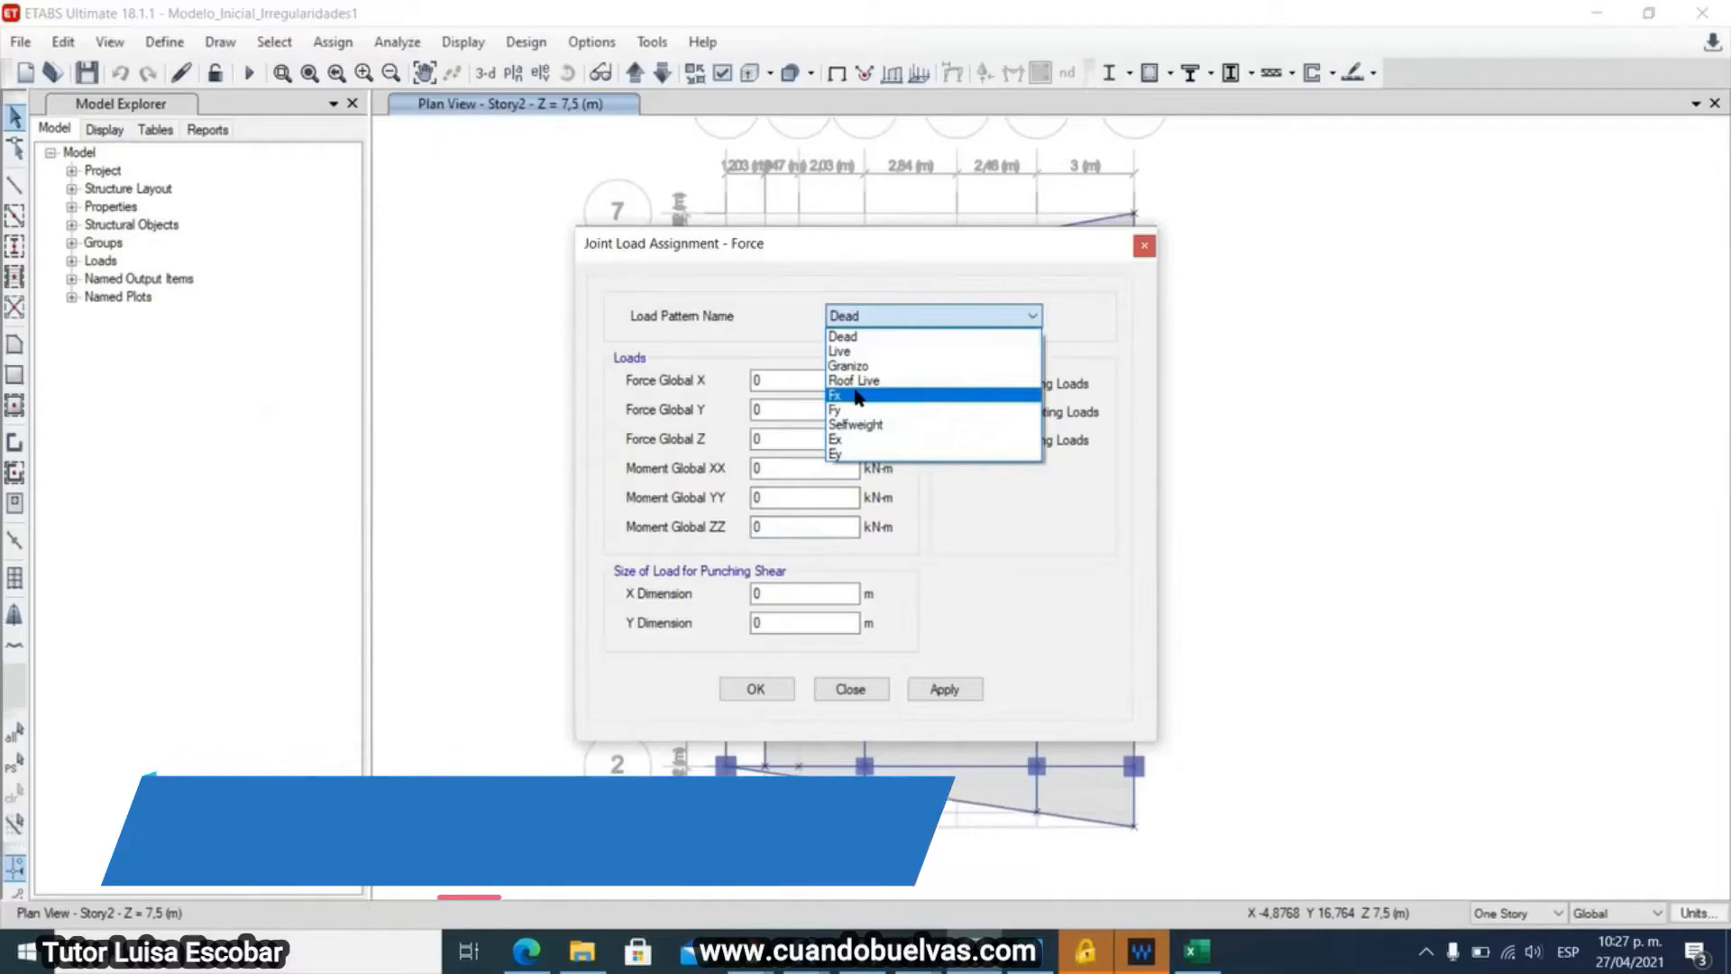
click(868, 389)
click(889, 317)
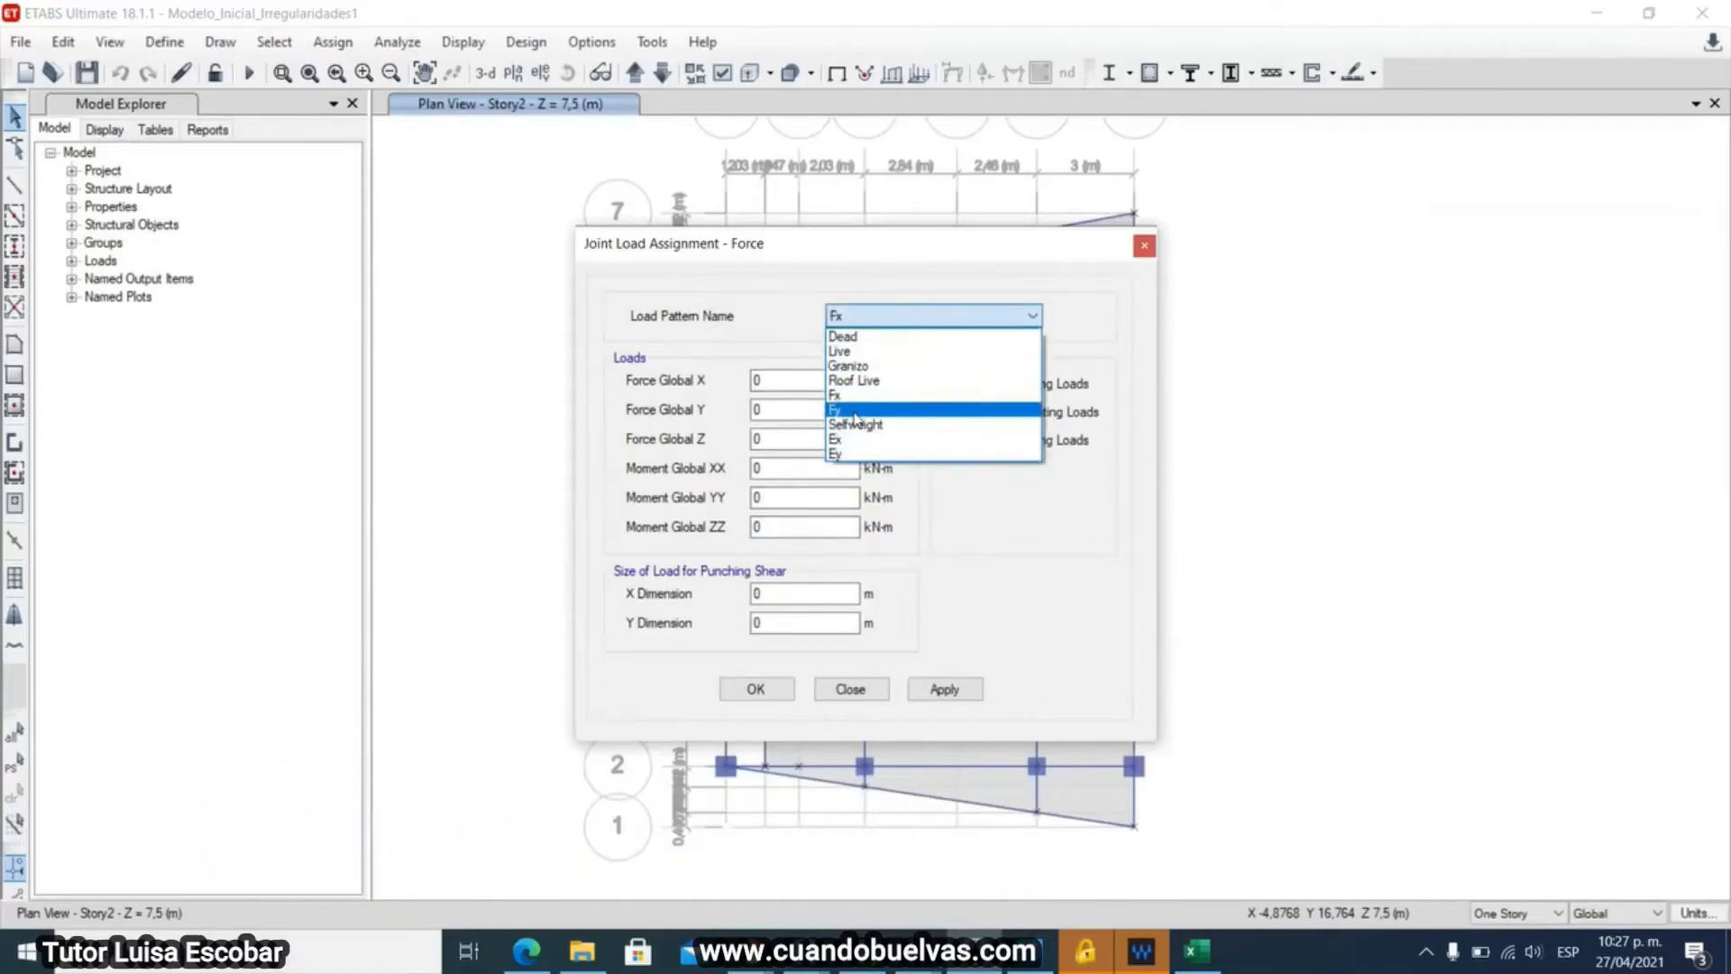
click(854, 411)
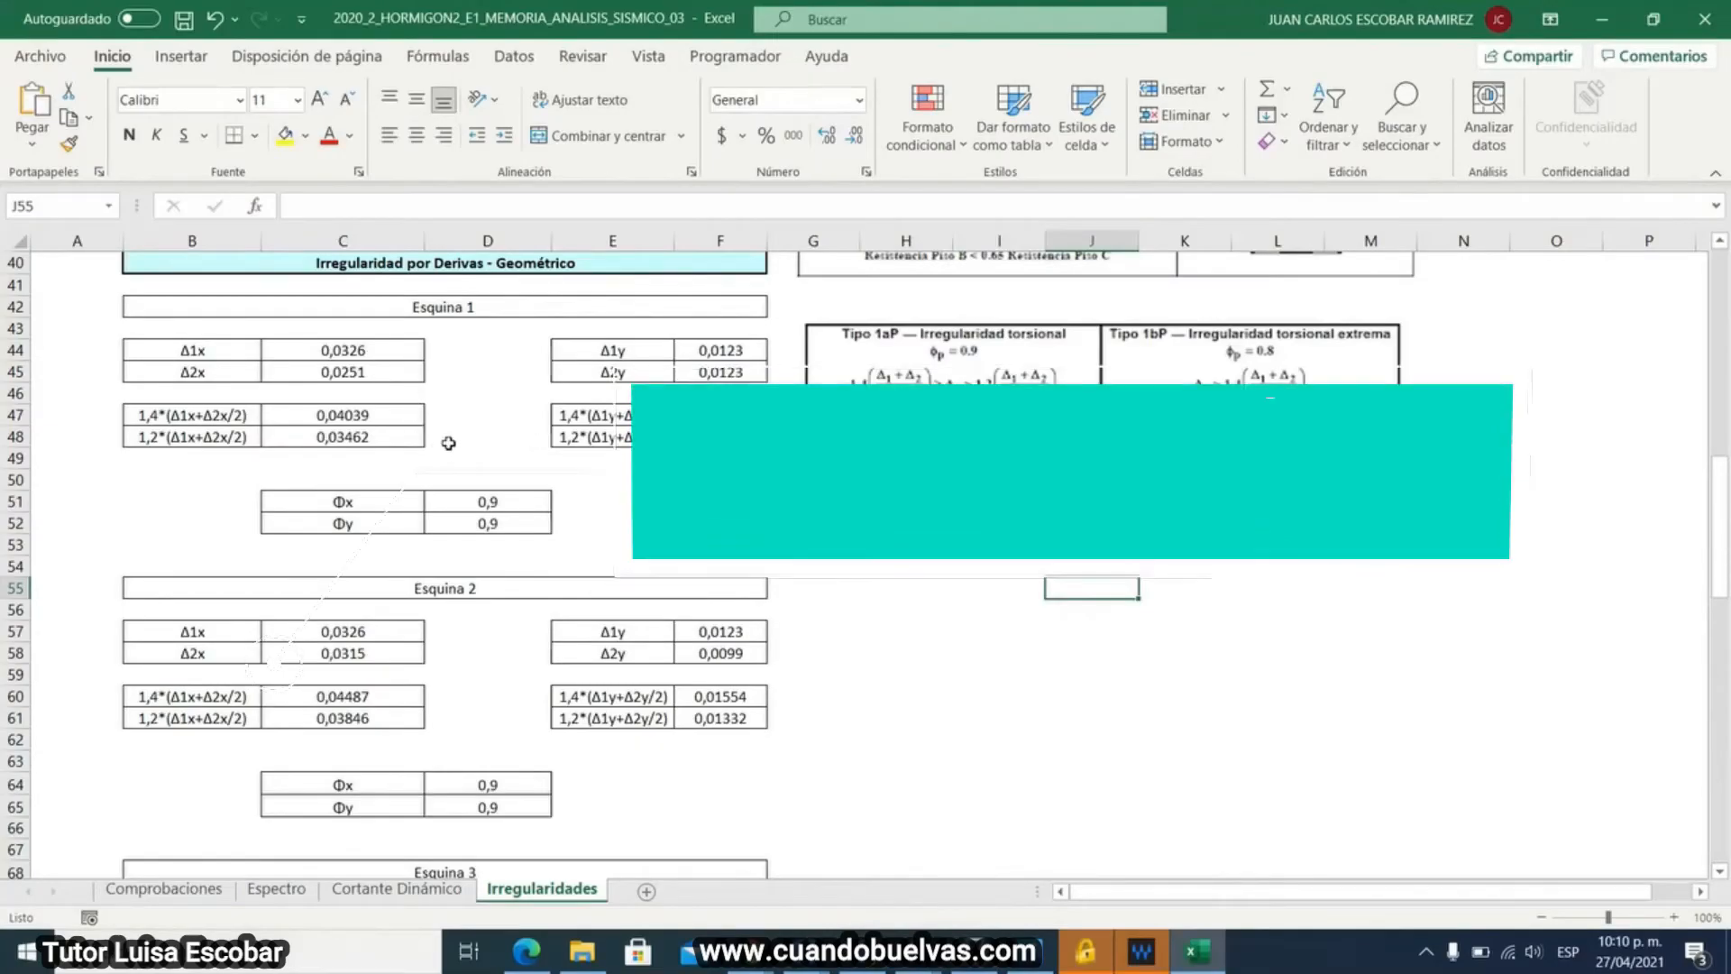
- In Excel, examine the Irregularidad por Derivas tables from Esquina 1 to Esquina 4 and the Φ Utilizado cell
scroll(499, 504, down, 9)
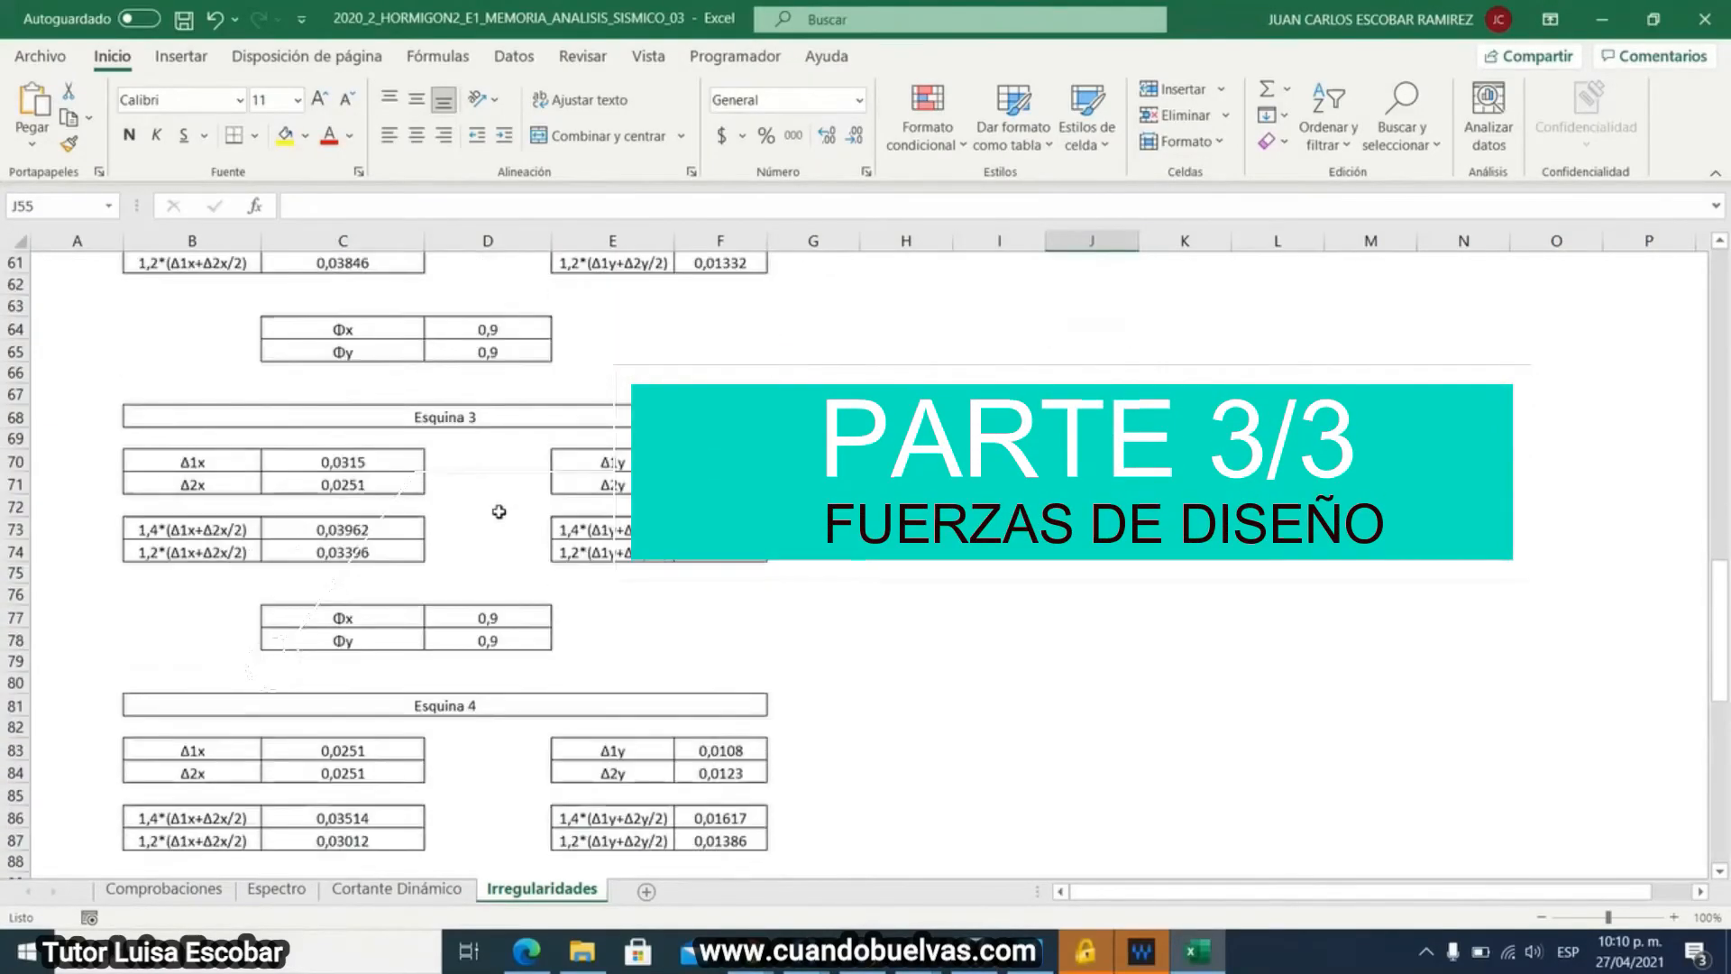
scroll(498, 513, down, 1)
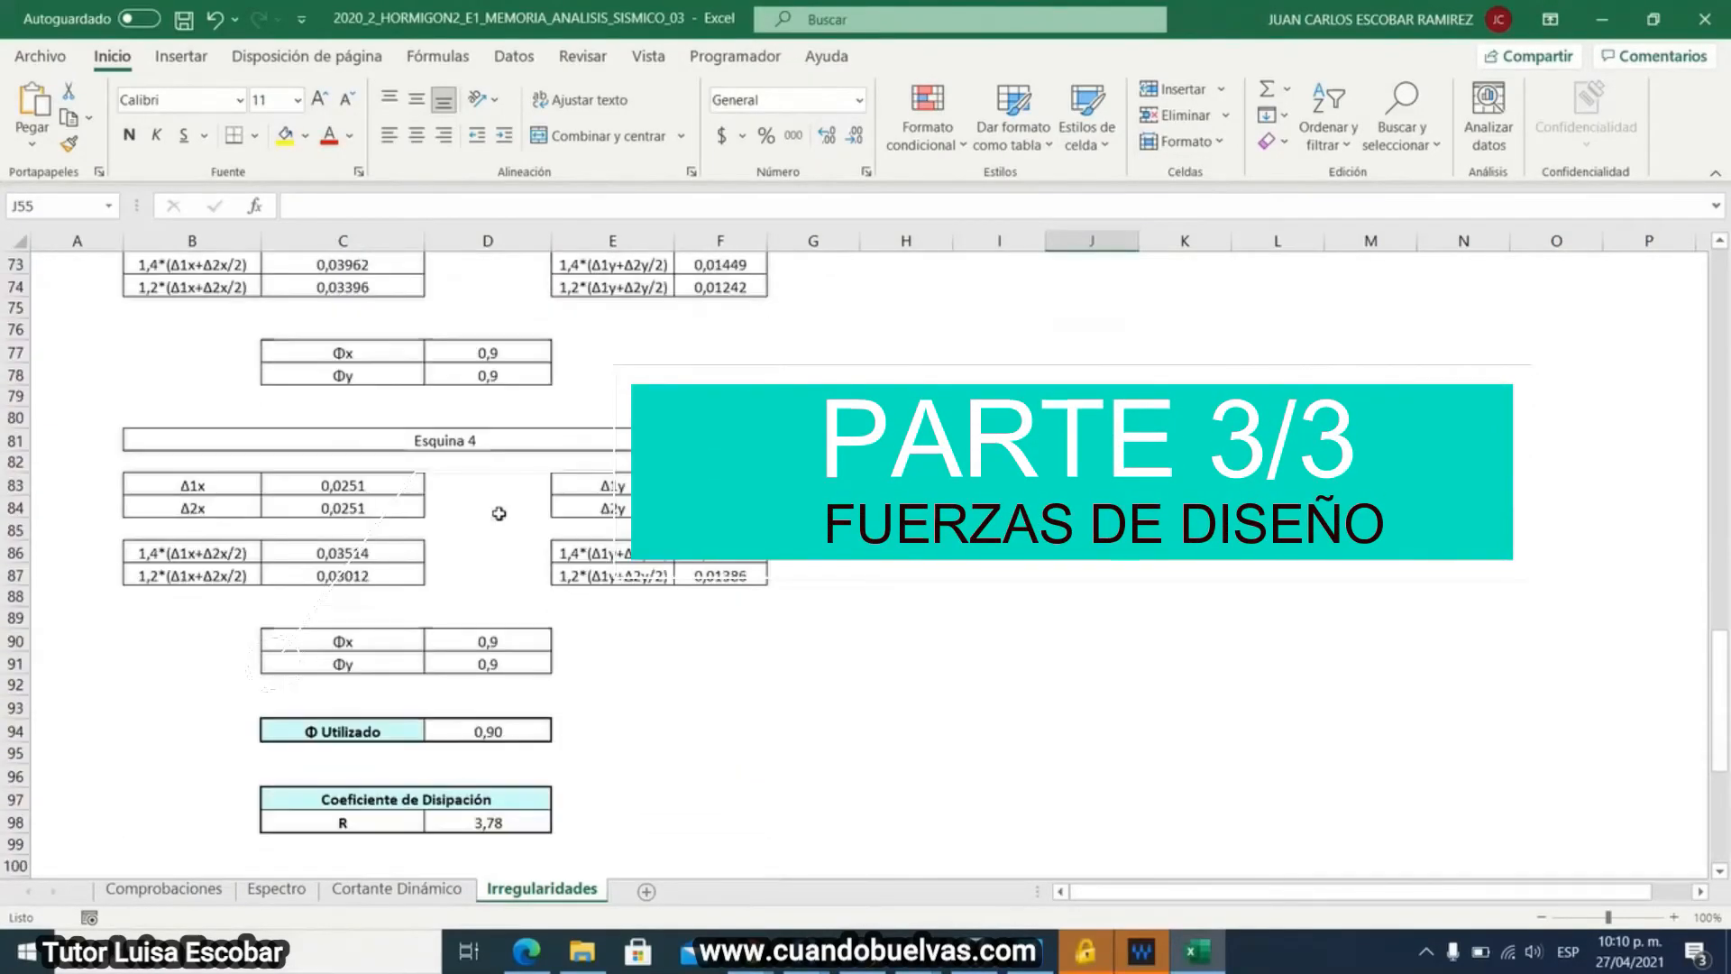
click(512, 729)
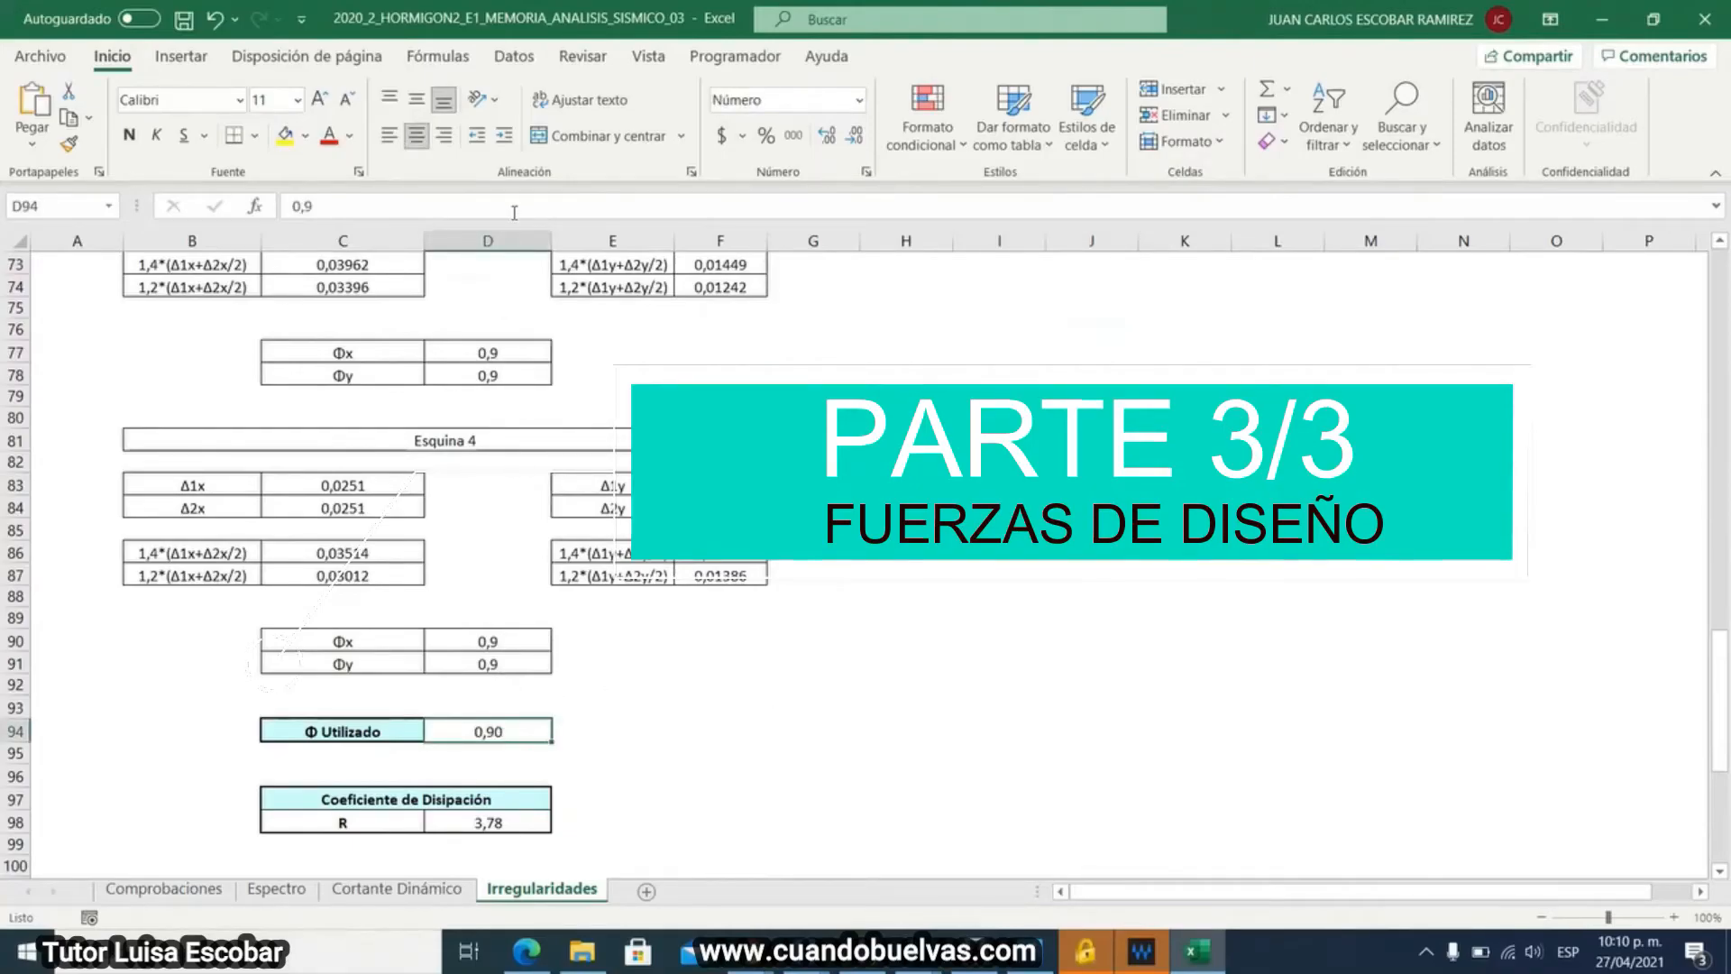
scroll(727, 730, down, 1)
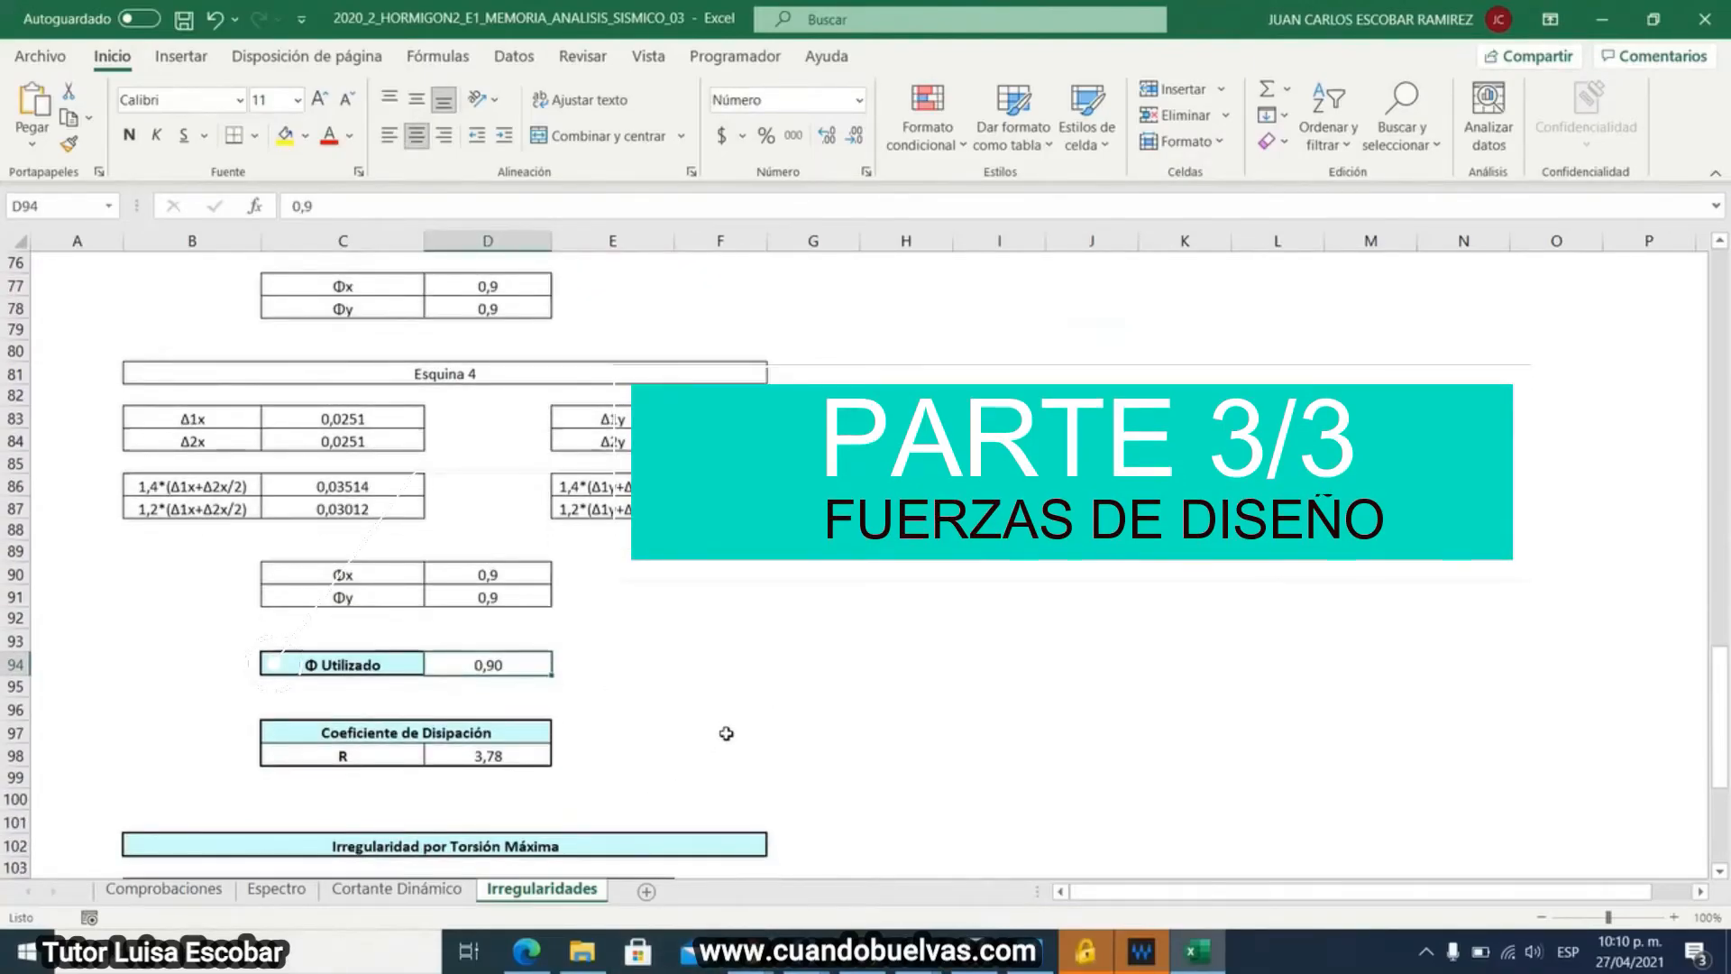
- Trace the formula of the dissipation coefficient R to the Φ Utilizado cells for drift, height and redundancy, and leave the formula
click(367, 754)
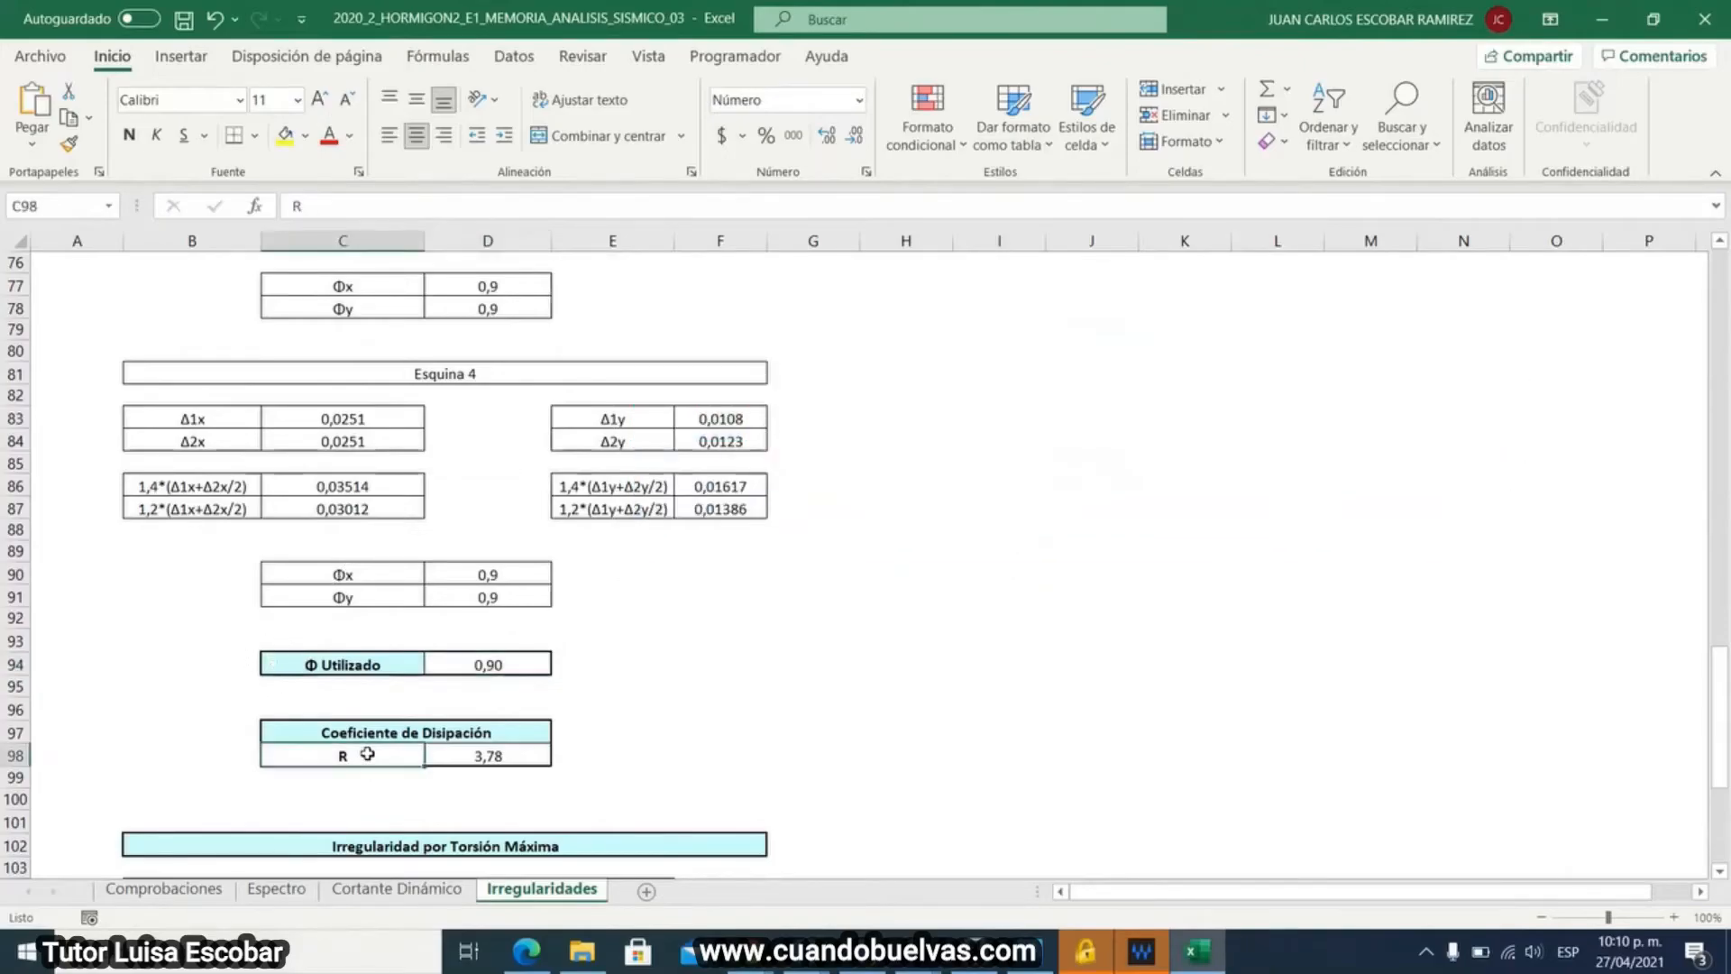
click(479, 757)
click(480, 208)
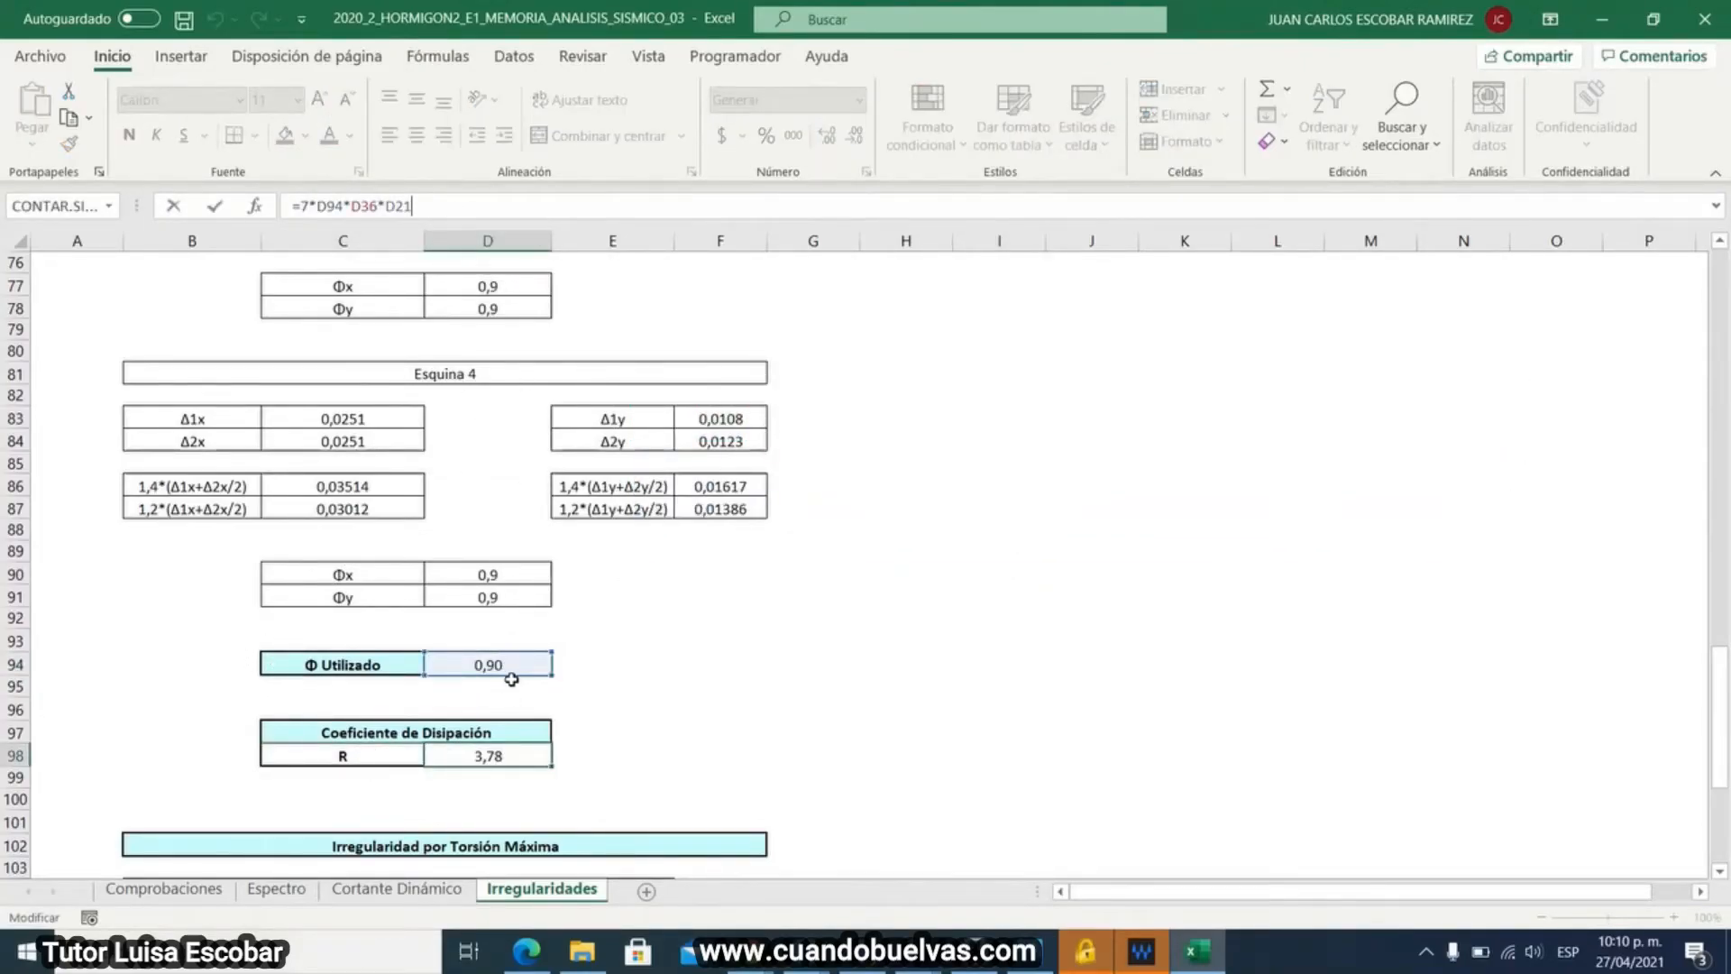
scroll(503, 690, up, 2)
scroll(487, 787, up, 17)
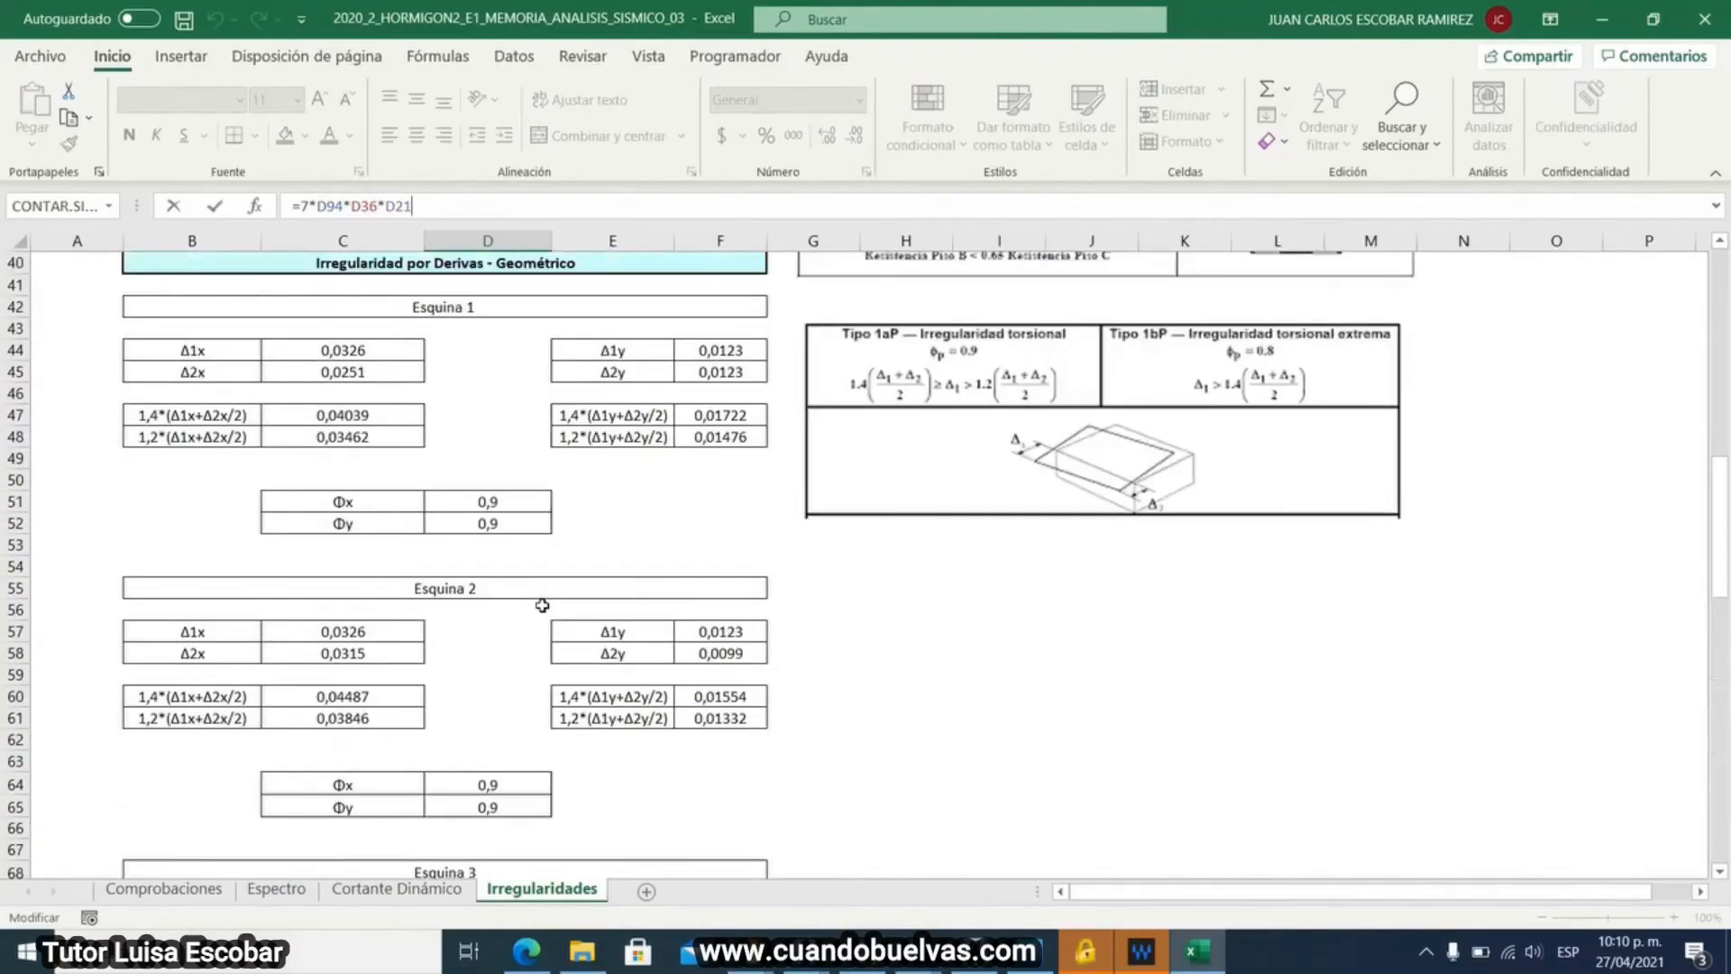
scroll(537, 555, up, 3)
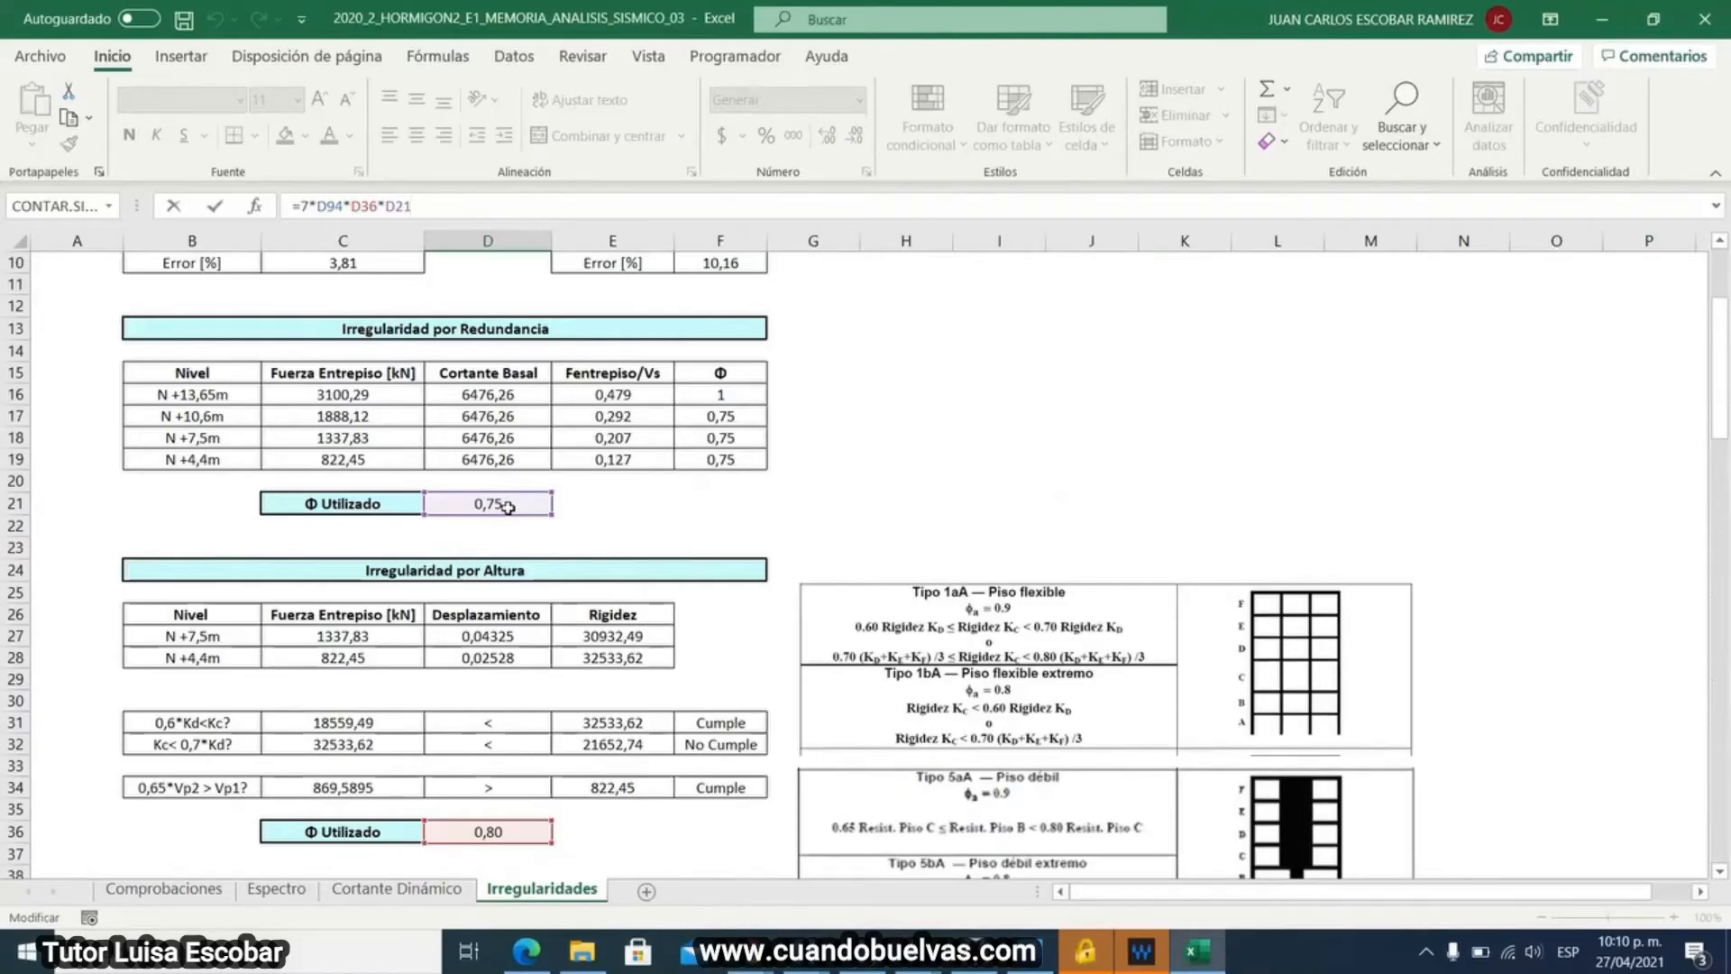
key(Return)
scroll(495, 811, down, 2)
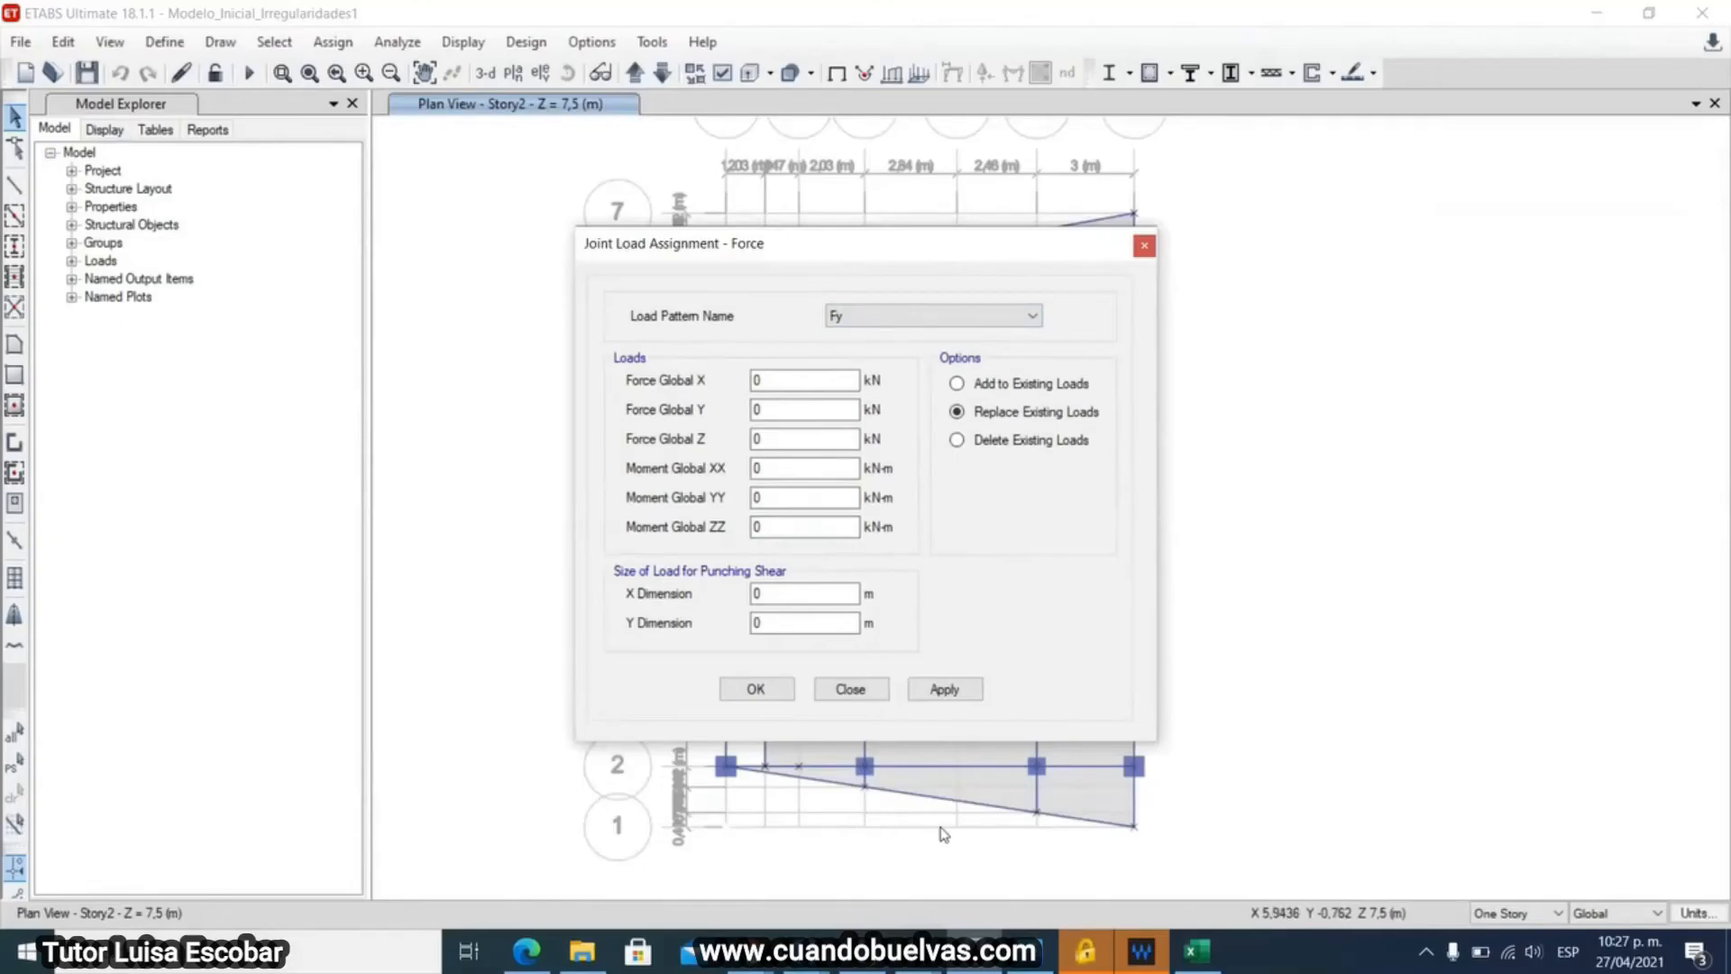
- In ETABS, accept the joint force assignment for load pattern Fy
click(756, 688)
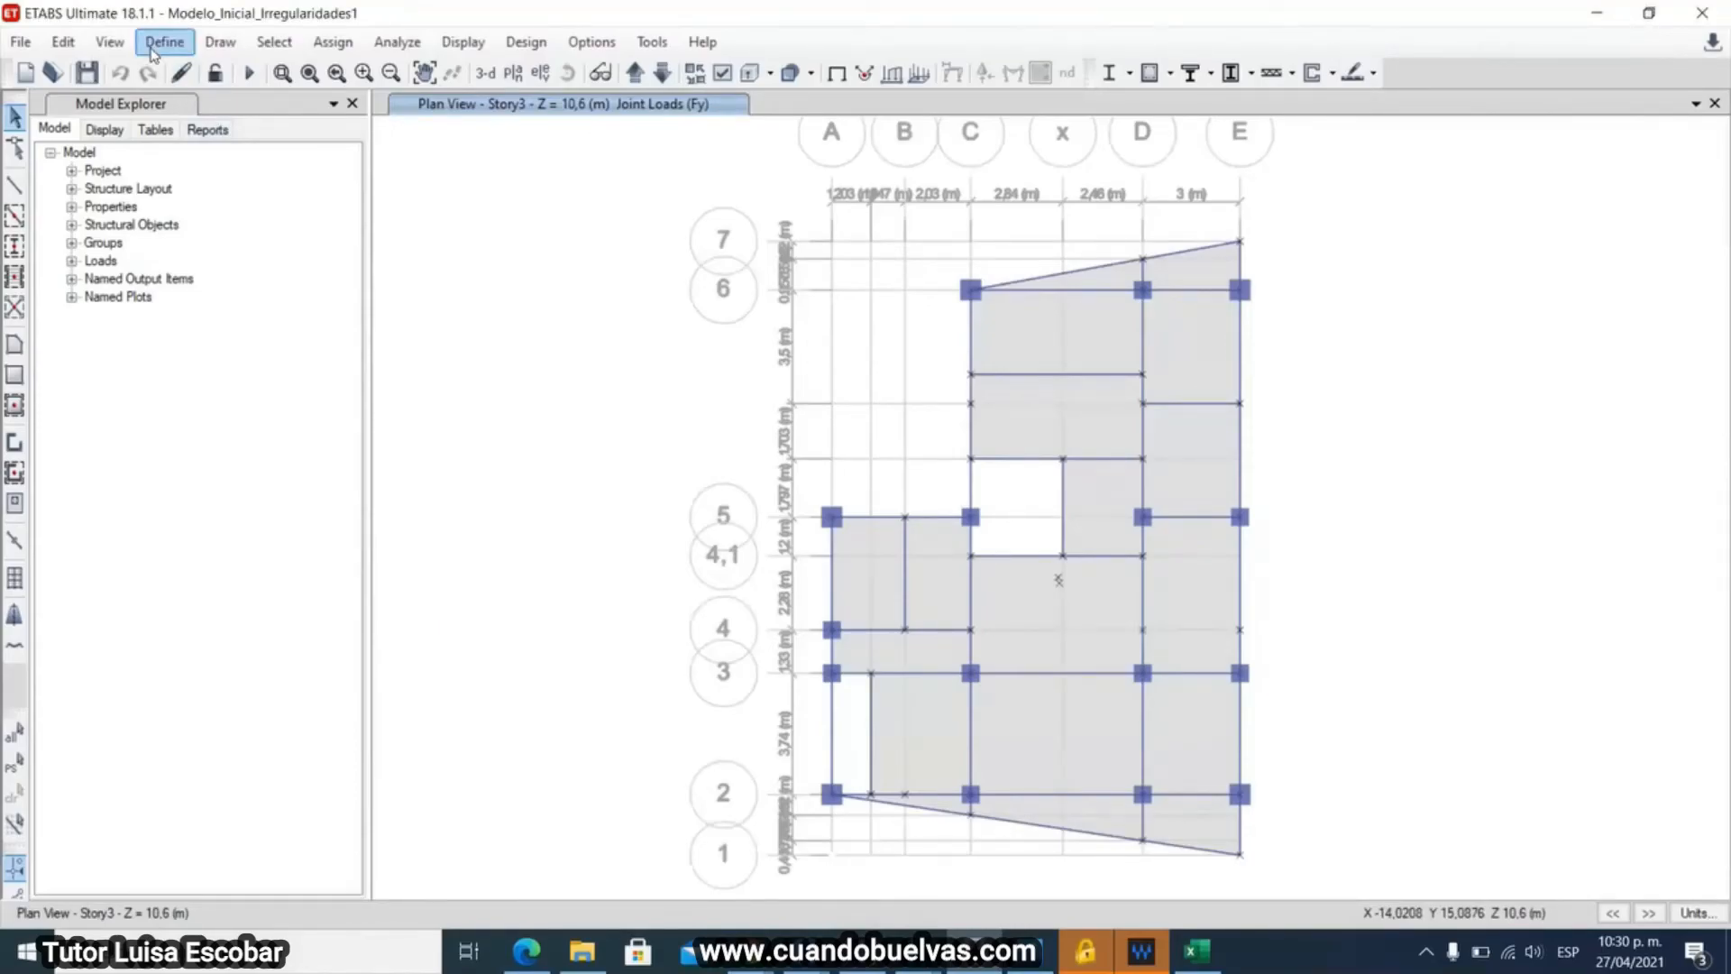
- Restrict the Ex seismic load pattern to the X direction by disabling Y Dir, Y Dir + Eccentricity and Y Dir - Eccentricity
click(155, 45)
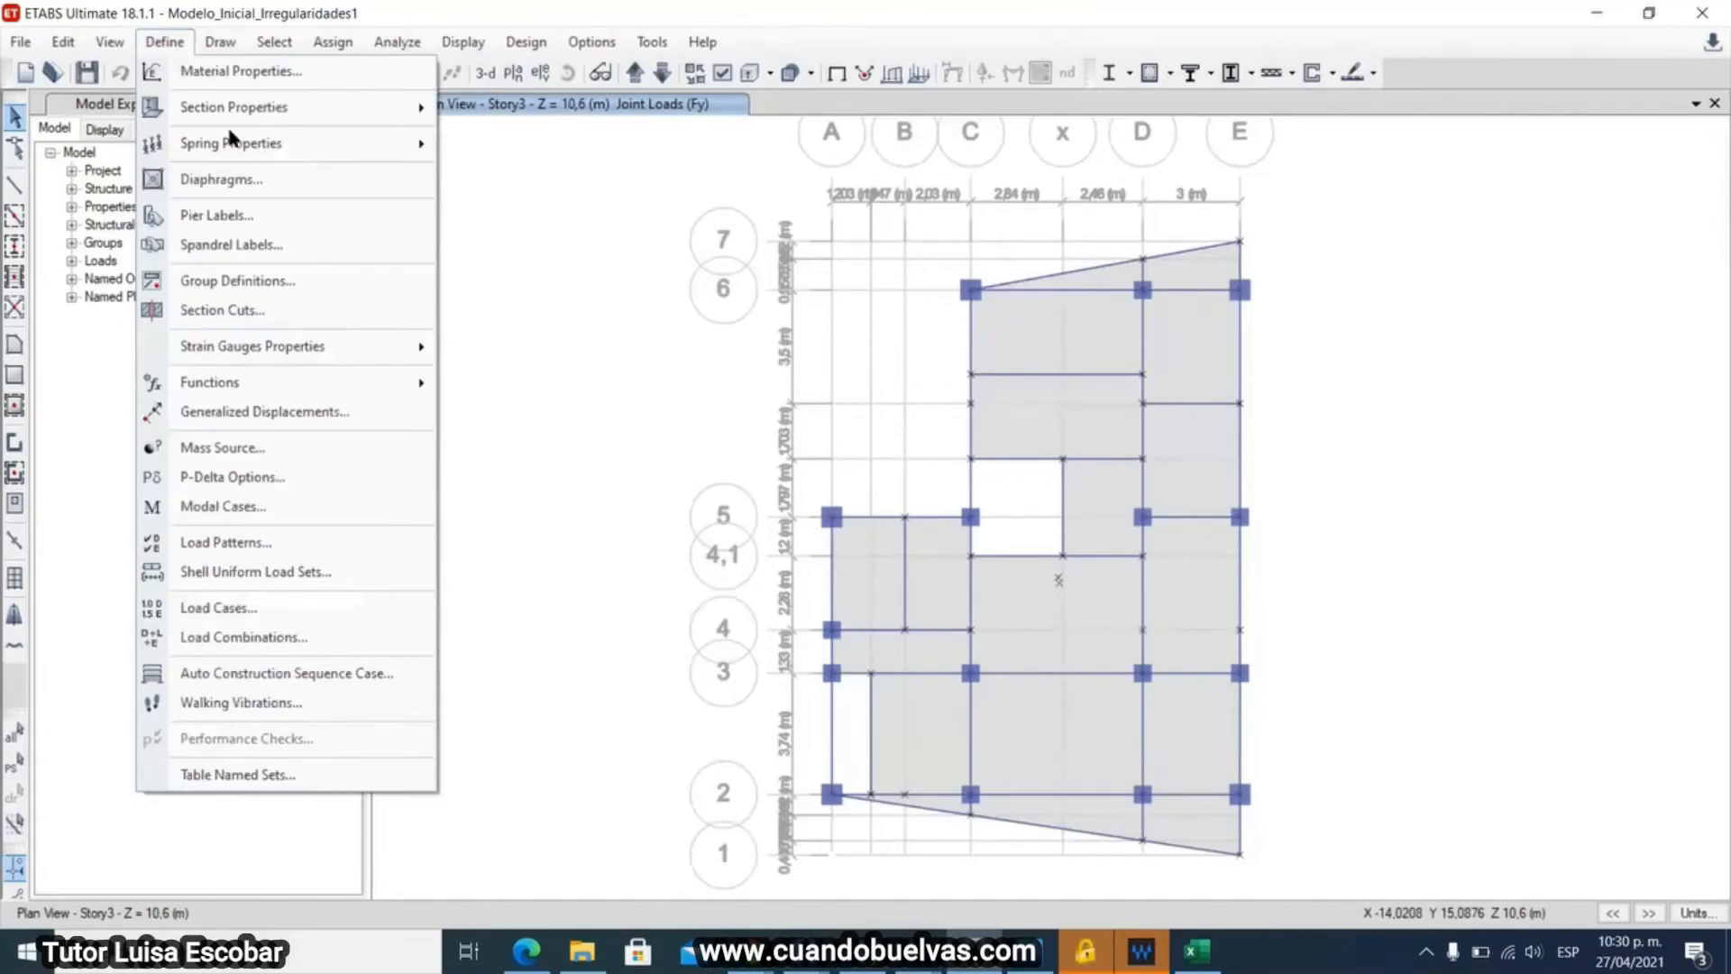
click(226, 547)
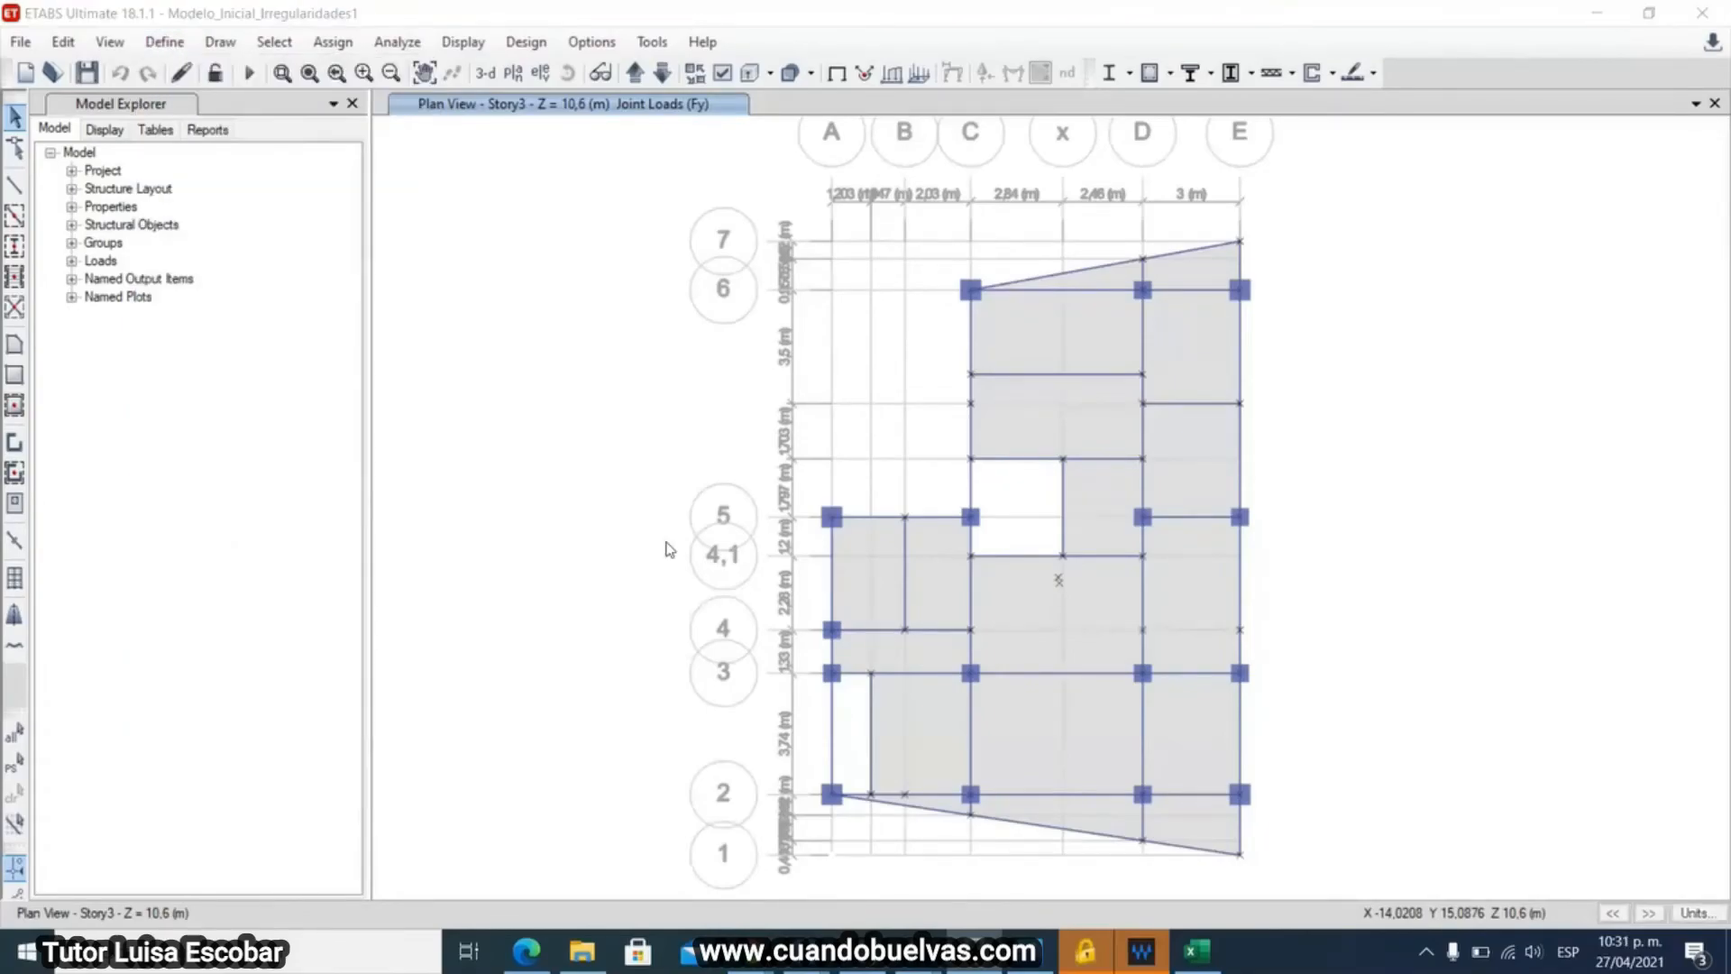
click(505, 544)
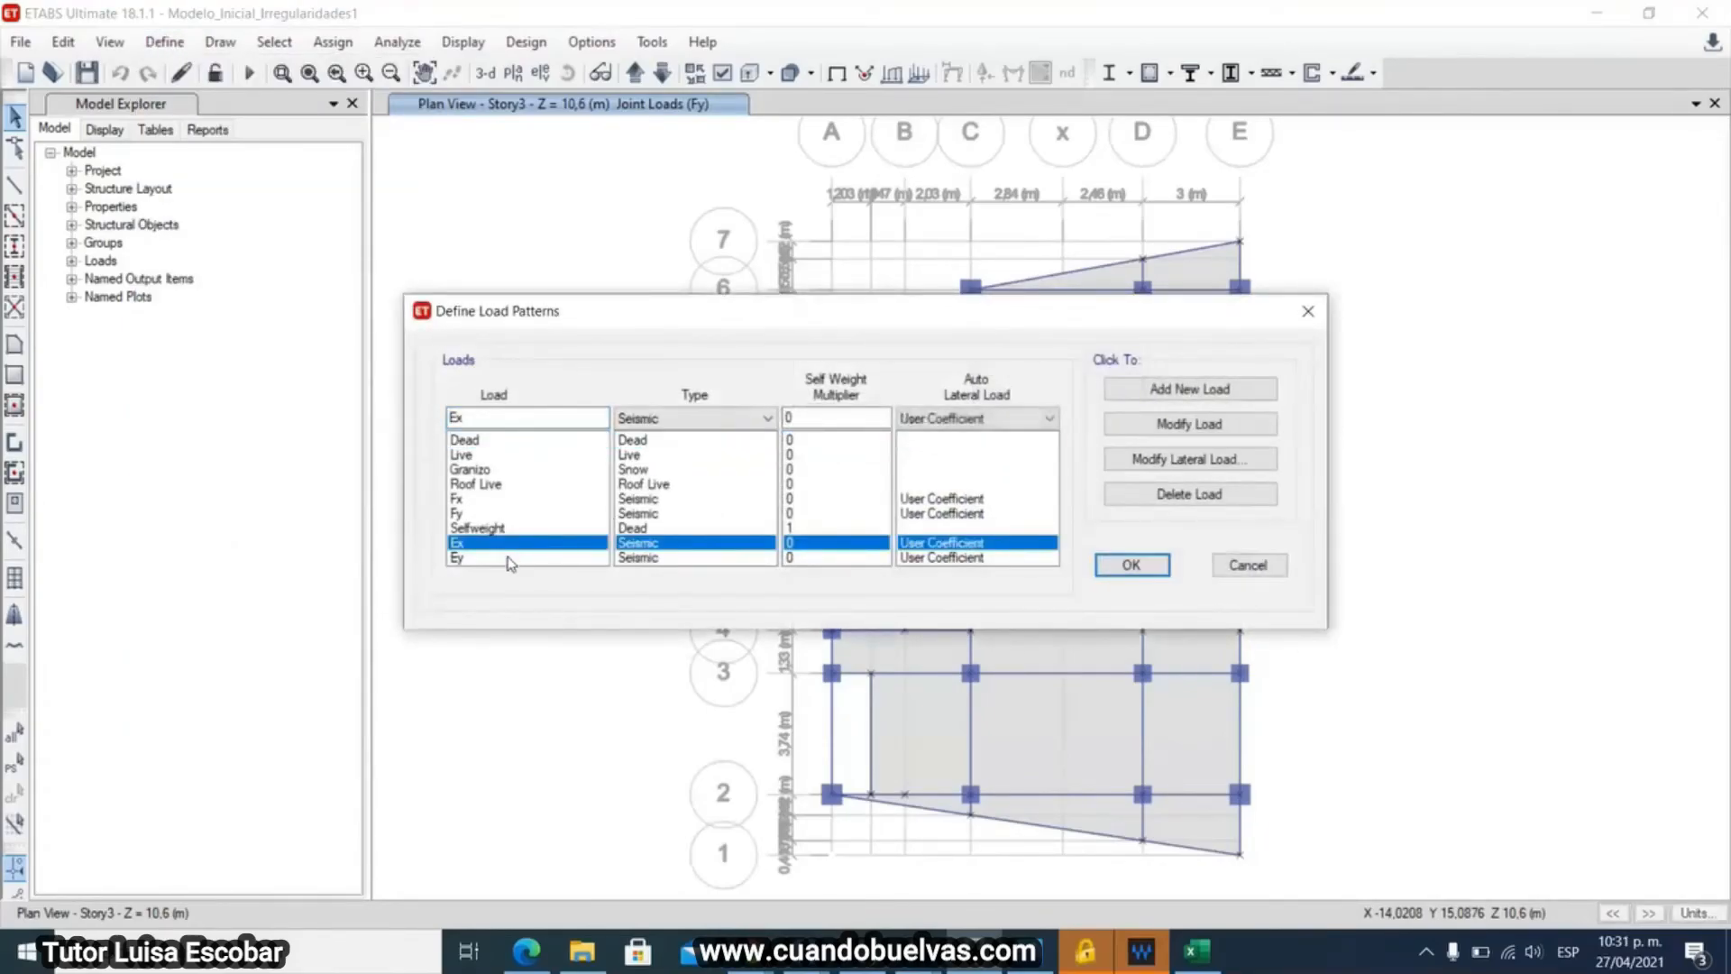
click(509, 559)
click(501, 544)
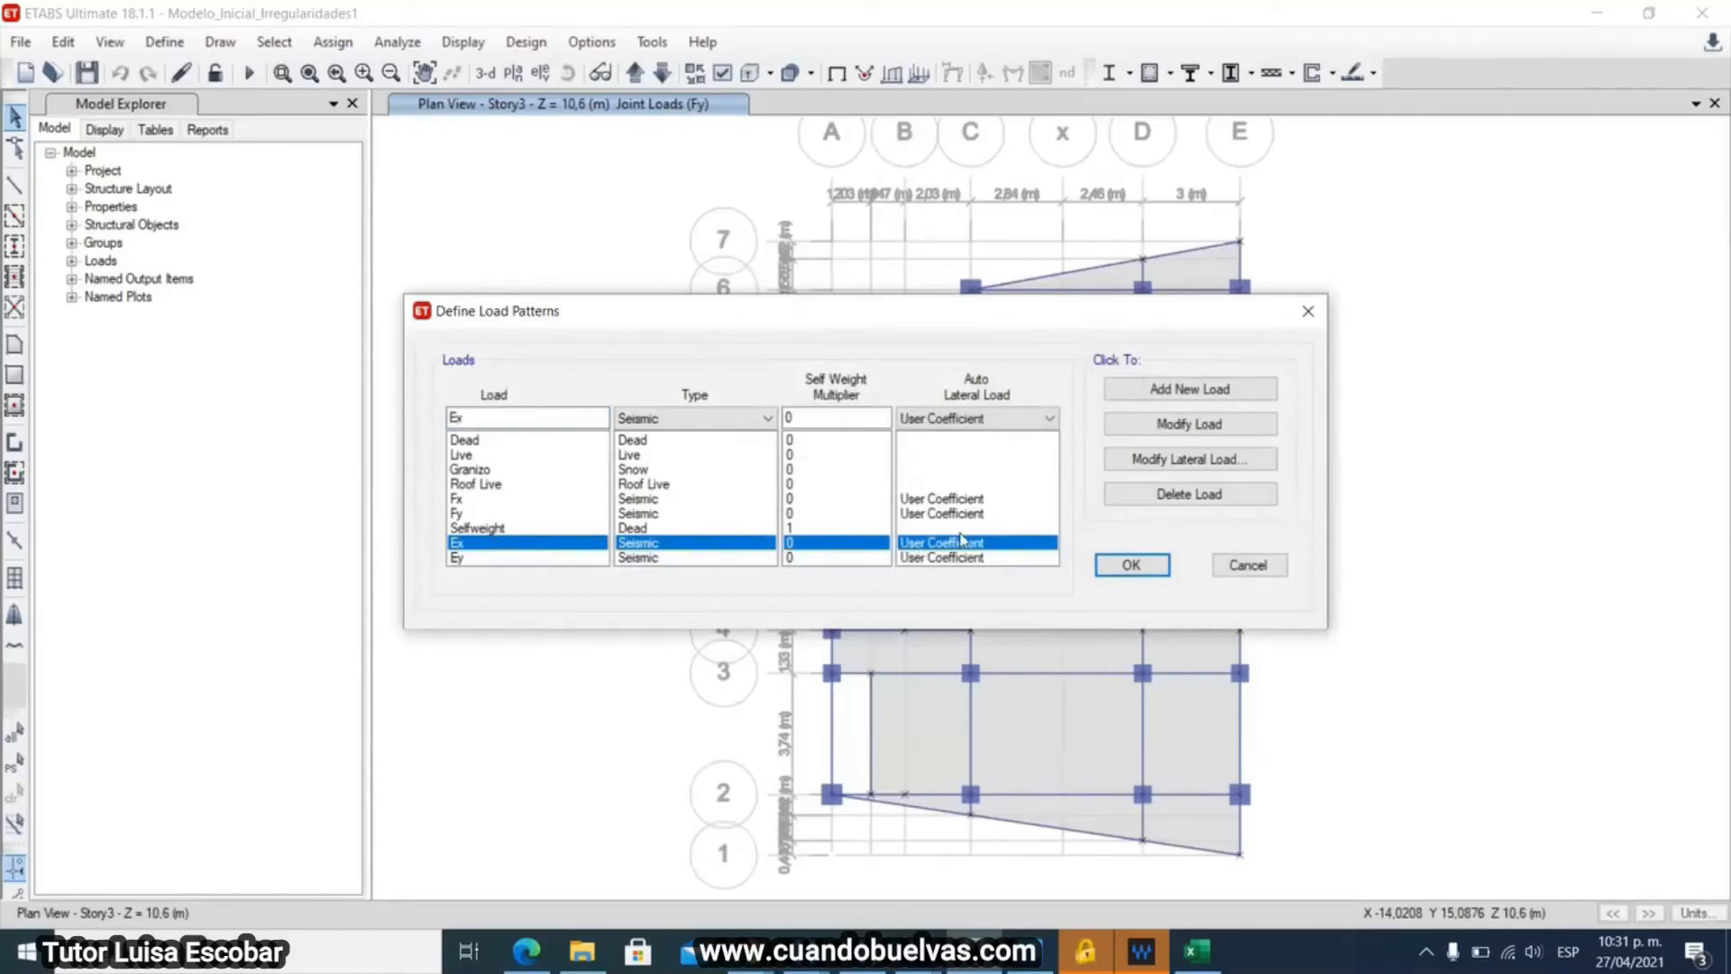
click(1170, 461)
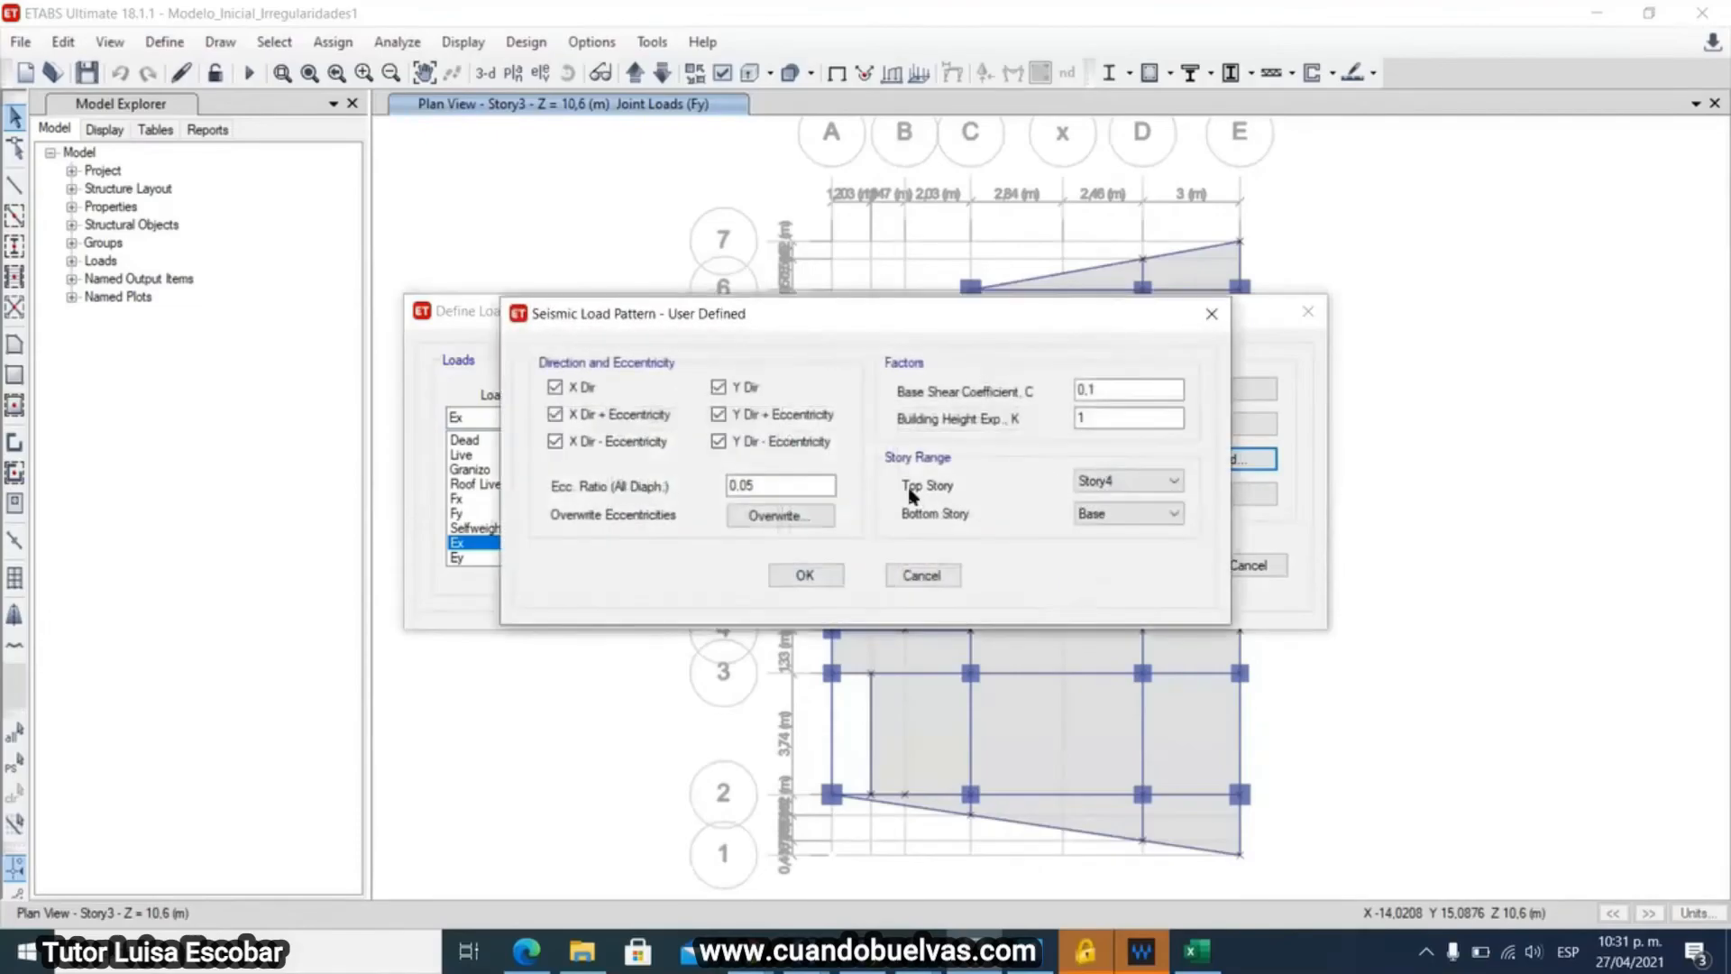
click(719, 387)
click(719, 414)
click(718, 441)
click(805, 575)
- Review the direction, eccentricity and base shear settings of the Ey seismic load pattern, and accept the load pattern definitions
click(520, 559)
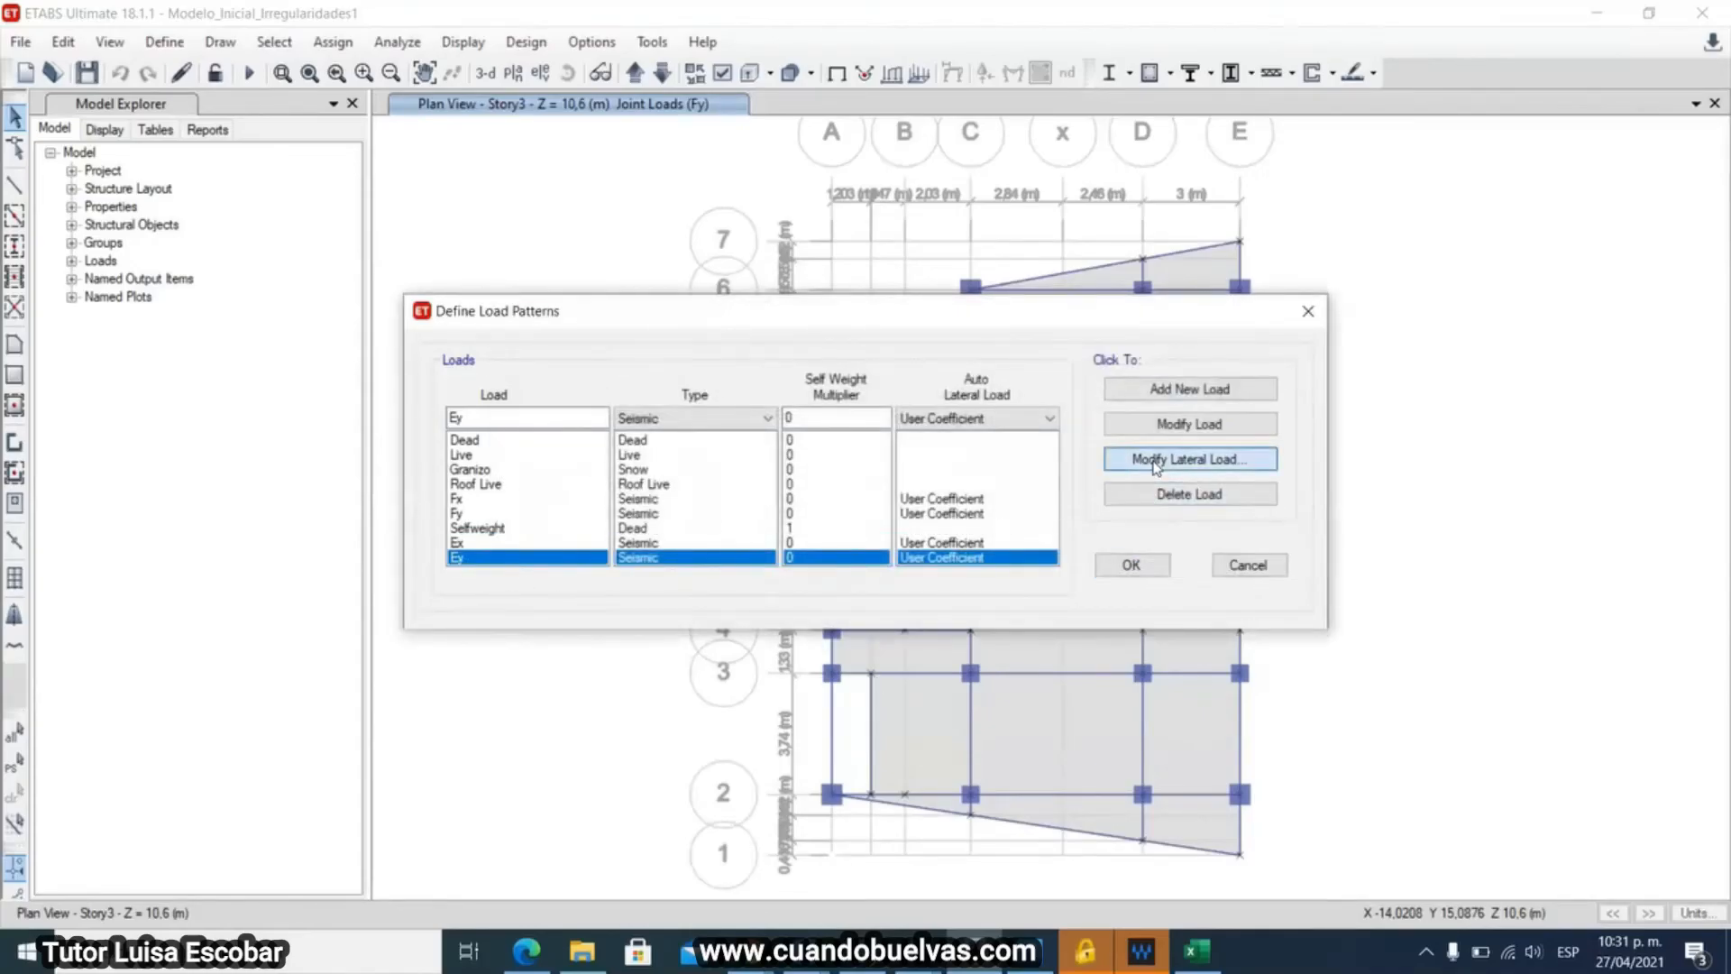
click(1190, 459)
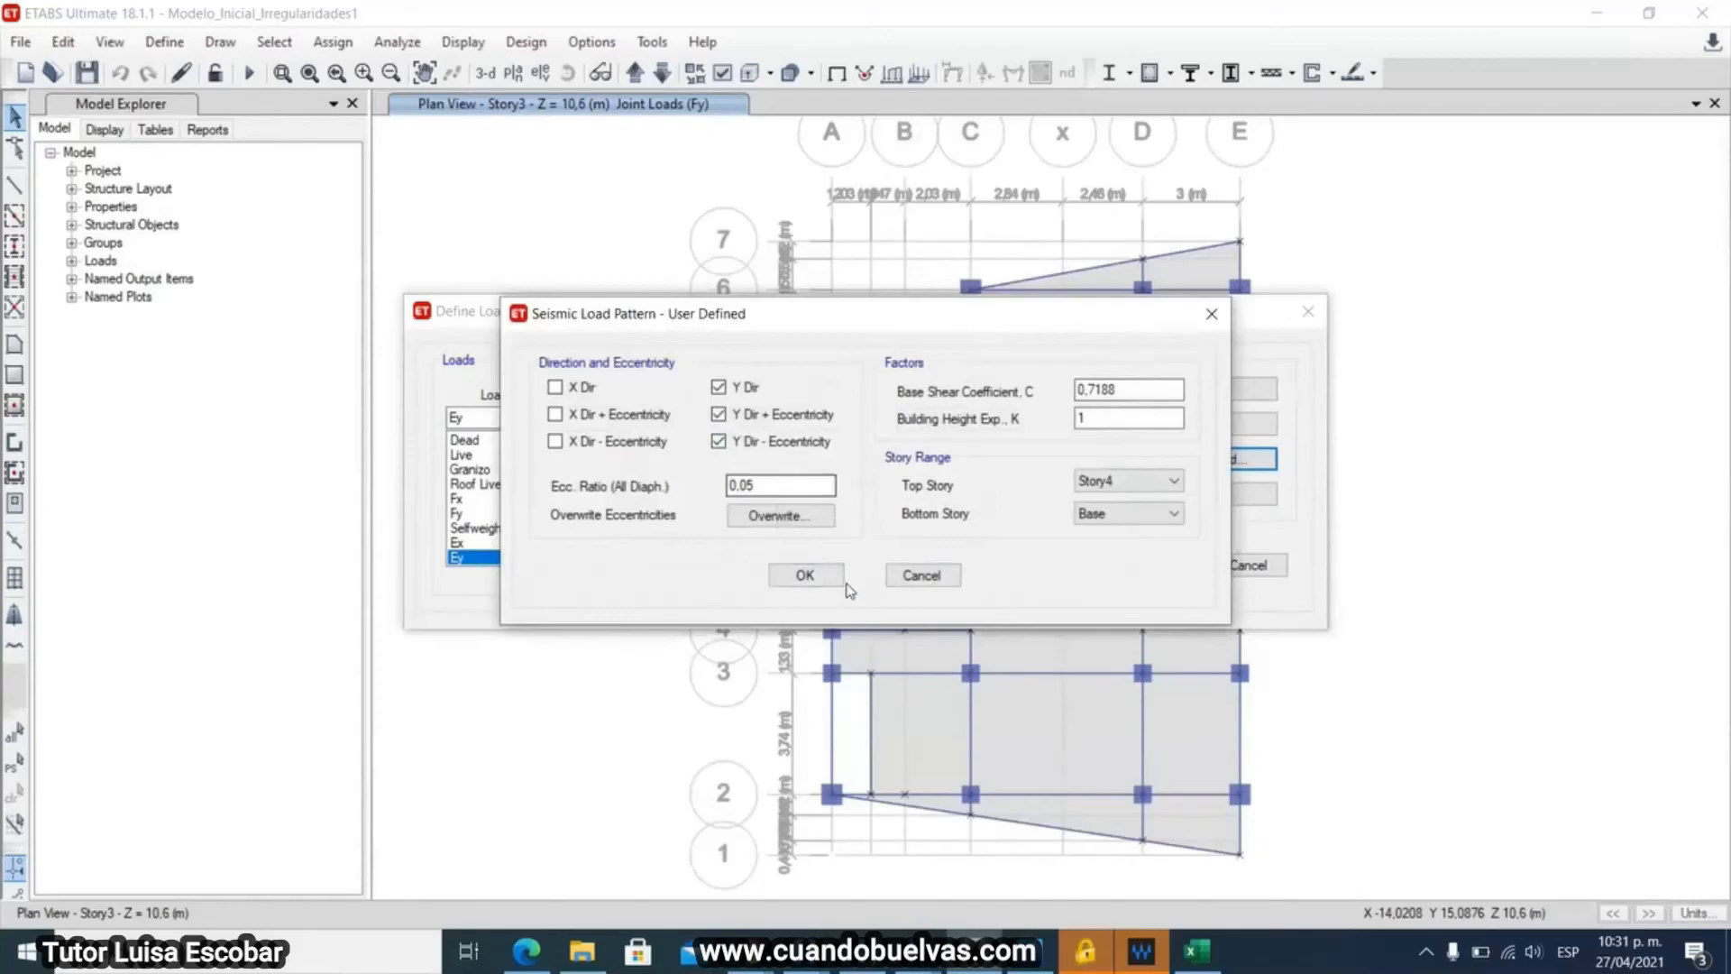
click(805, 575)
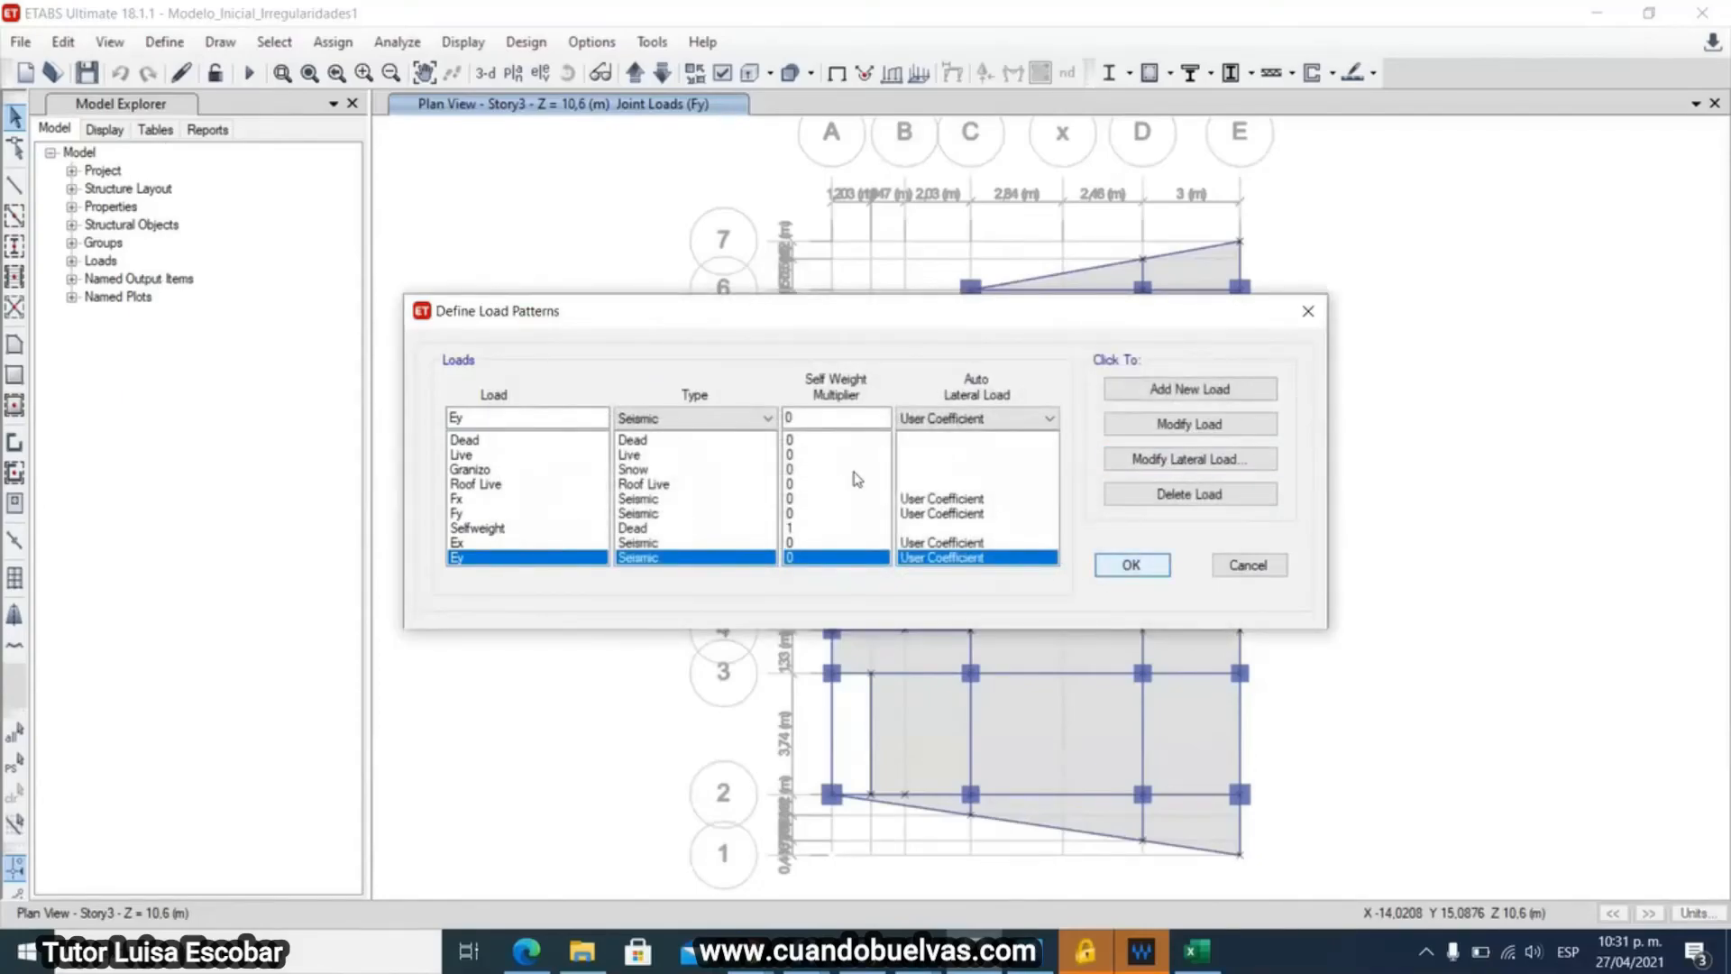
click(1111, 563)
- Review the acceleration direction, spectrum function and scale factor of the Ex response spectrum load case, and accept its data
click(163, 42)
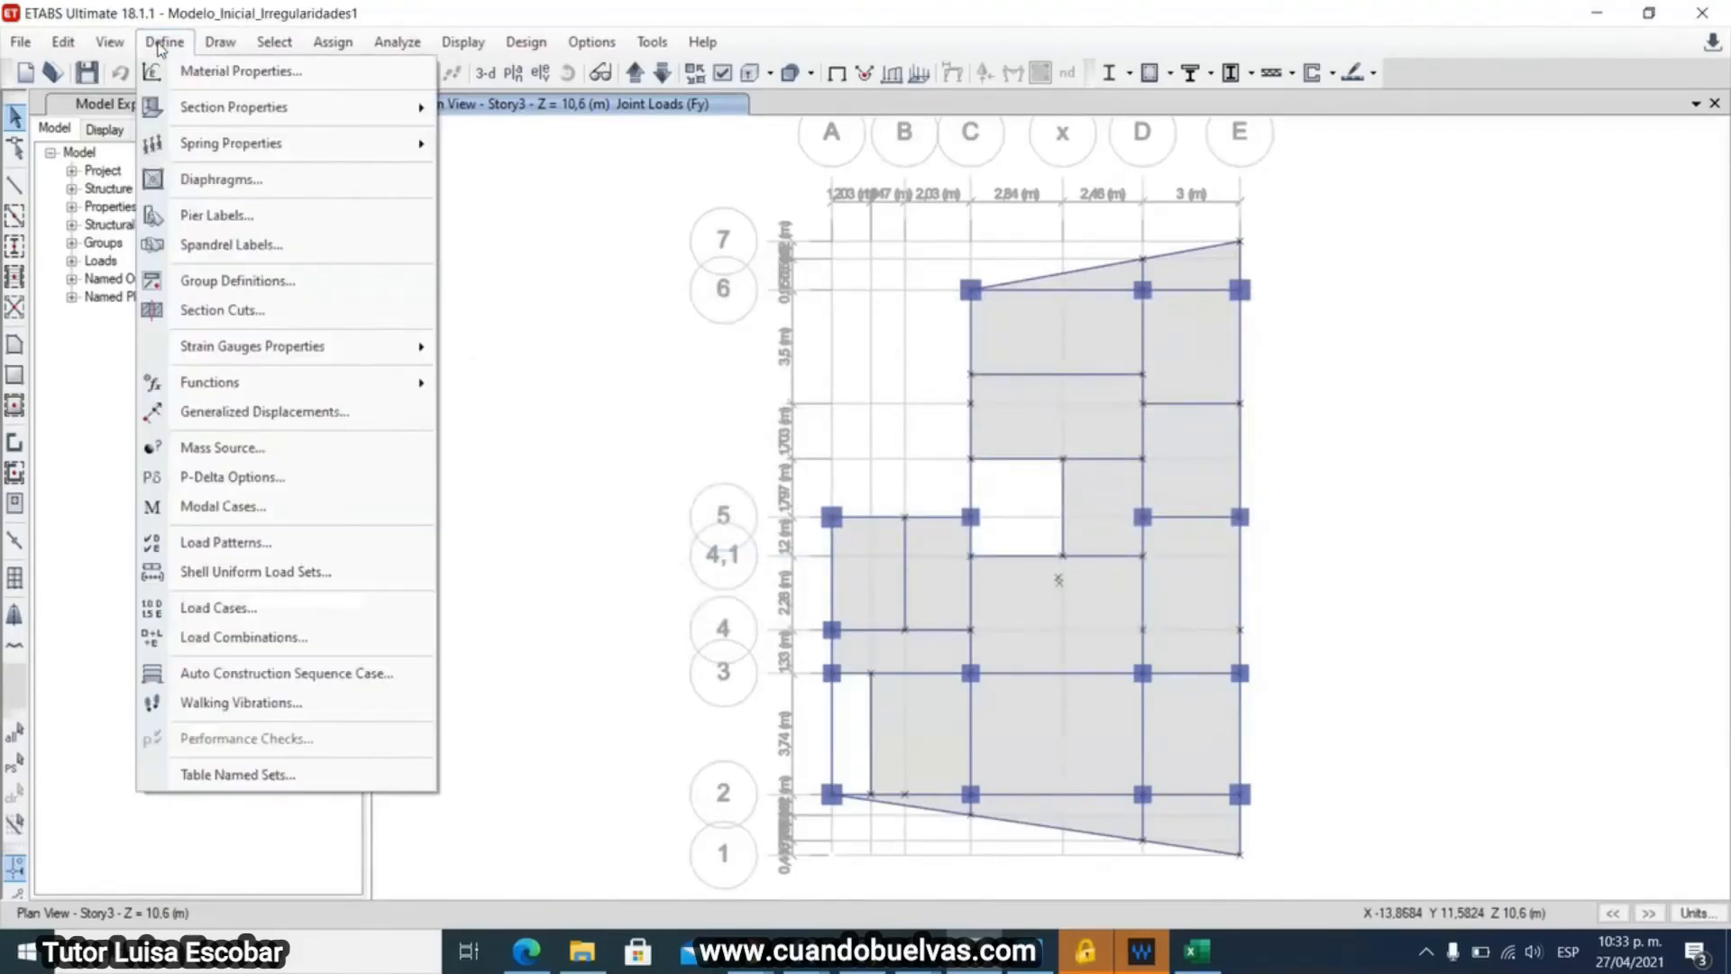
click(243, 609)
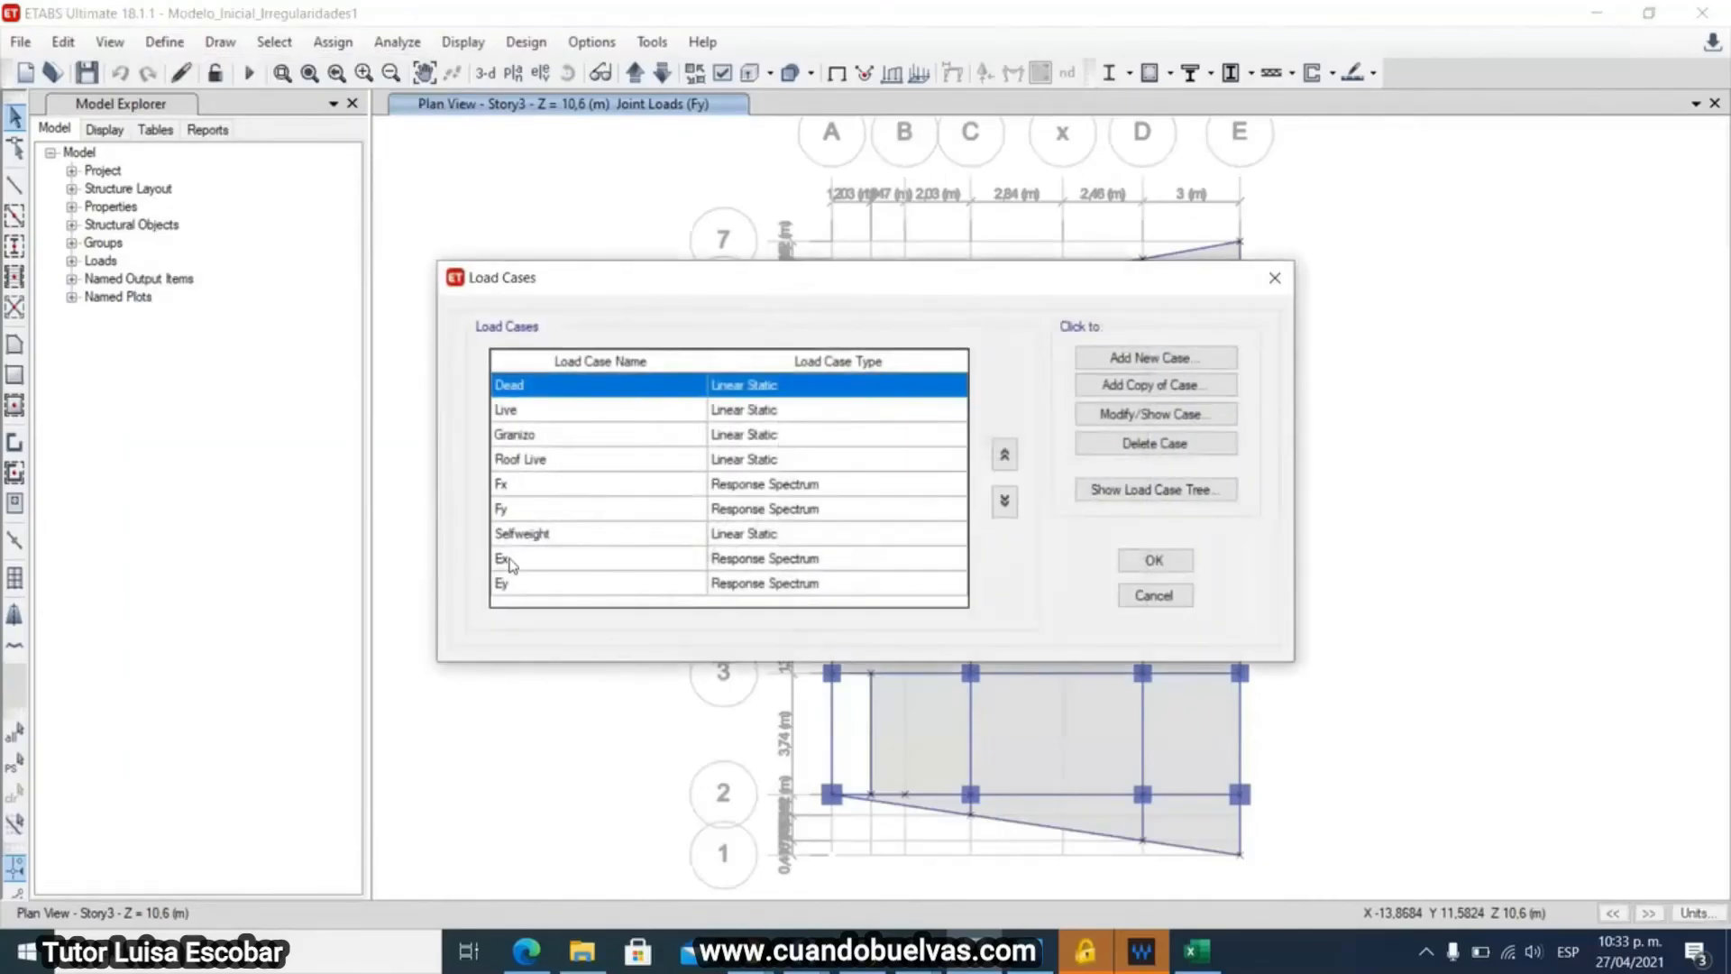
click(717, 561)
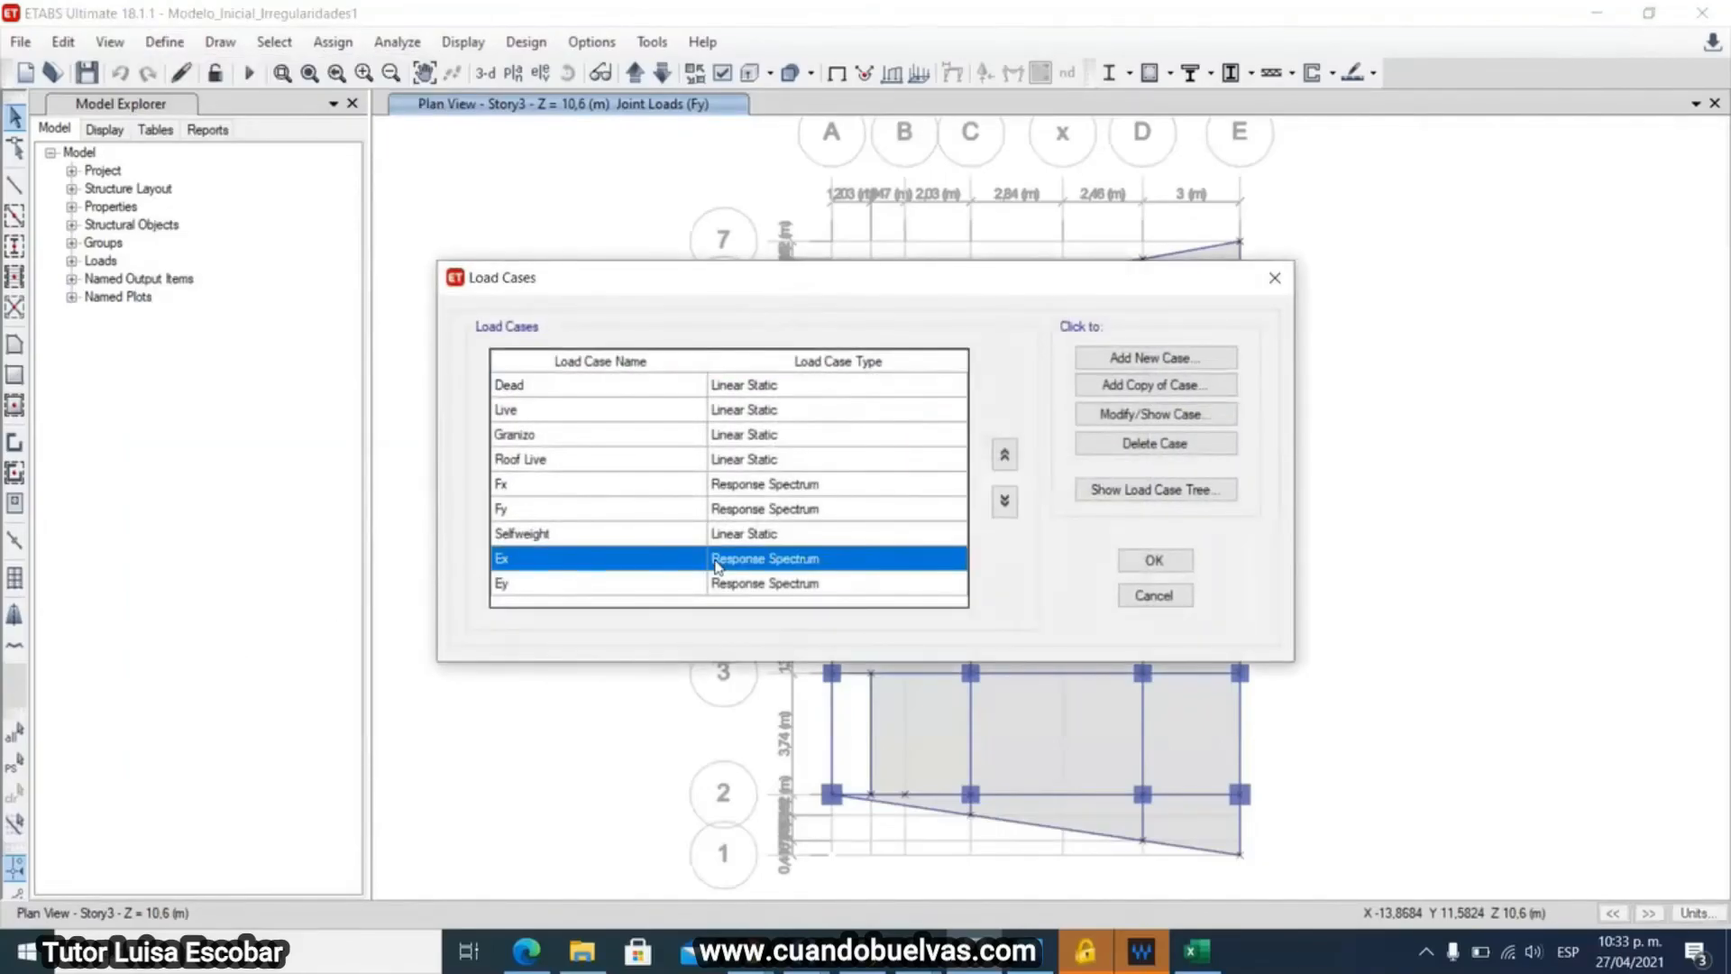
click(1168, 419)
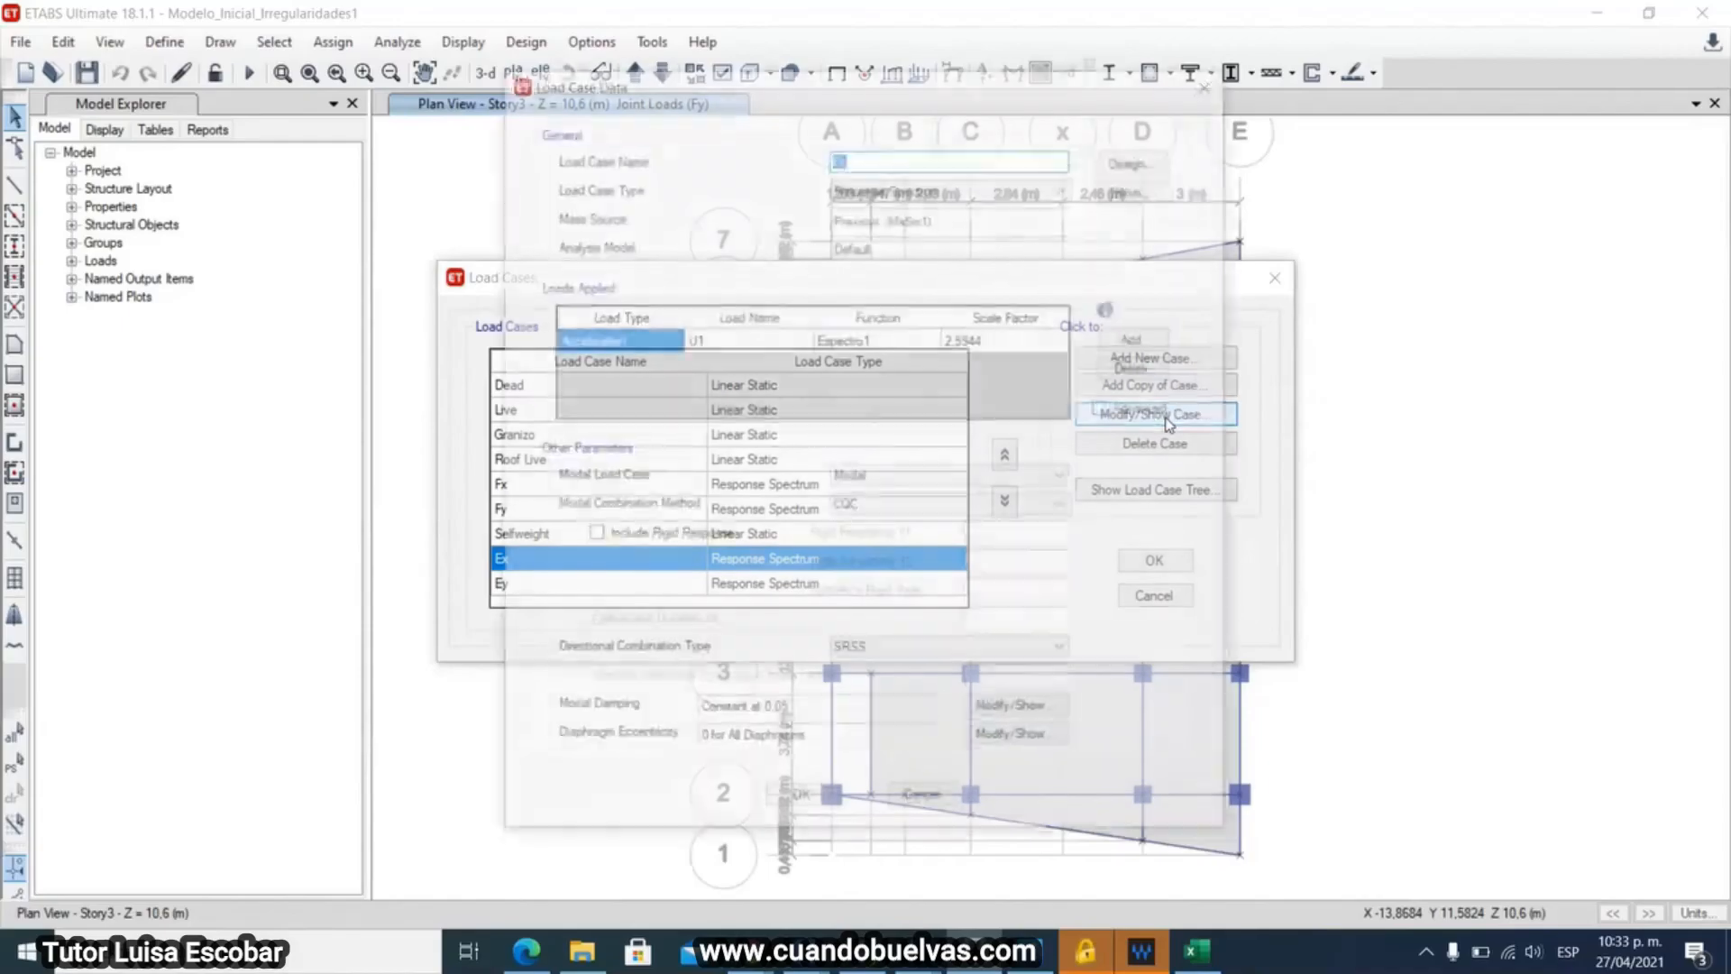
click(744, 340)
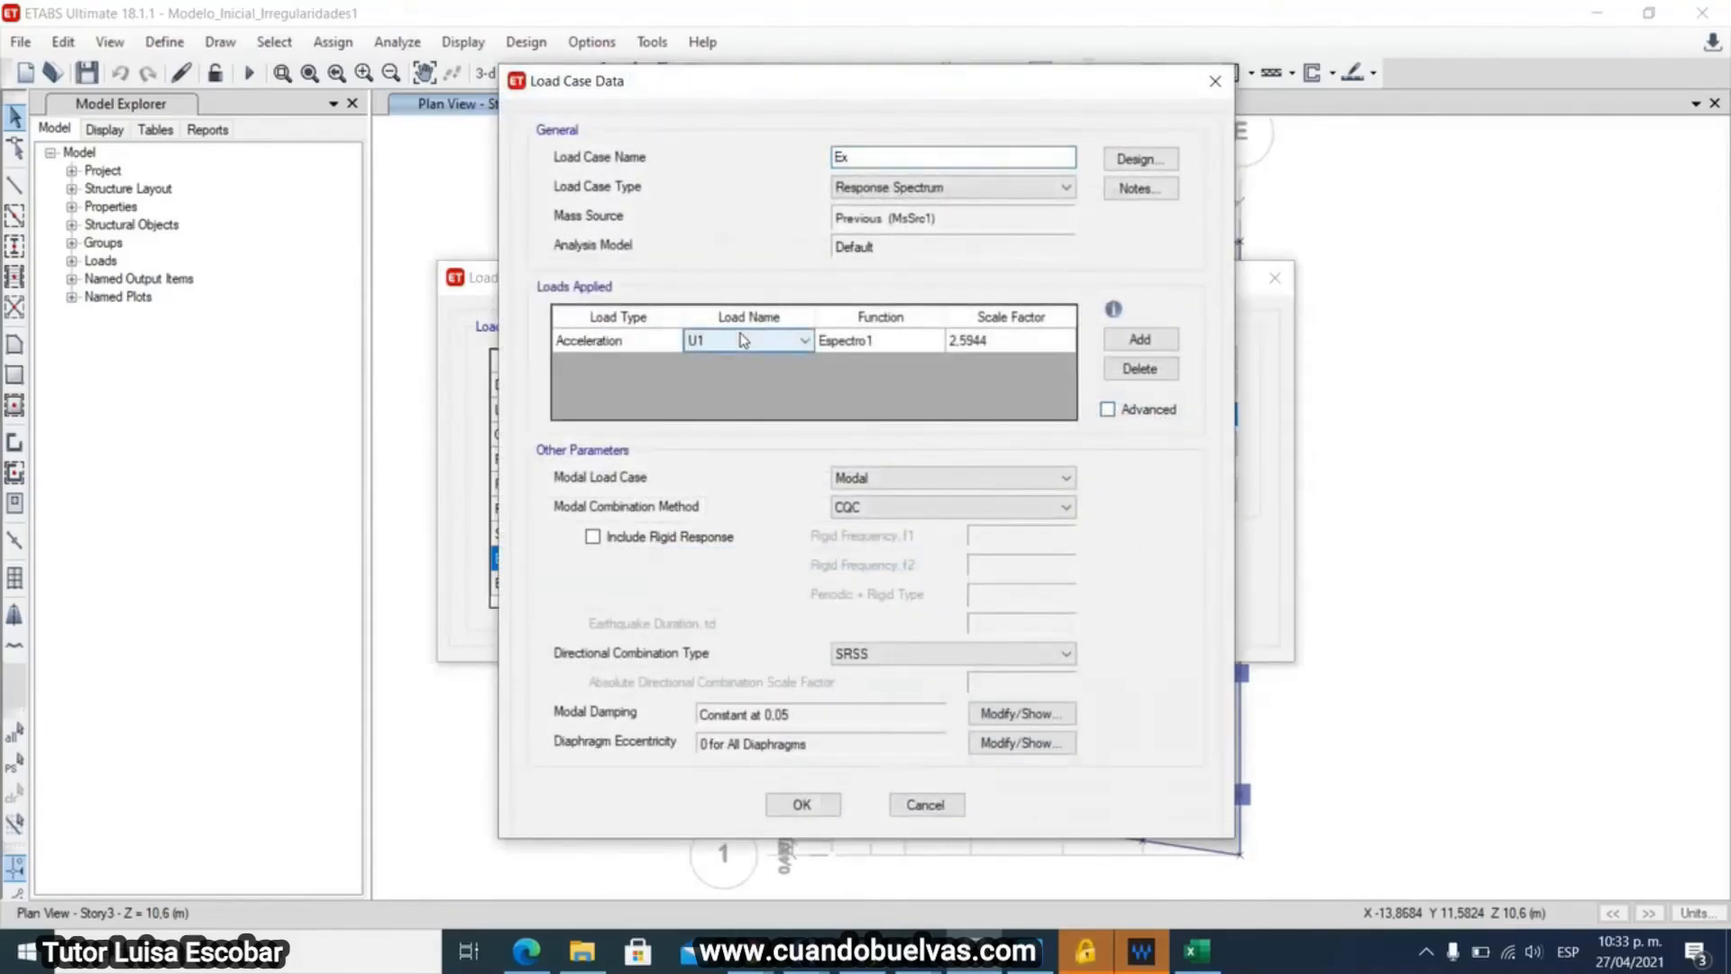
click(838, 343)
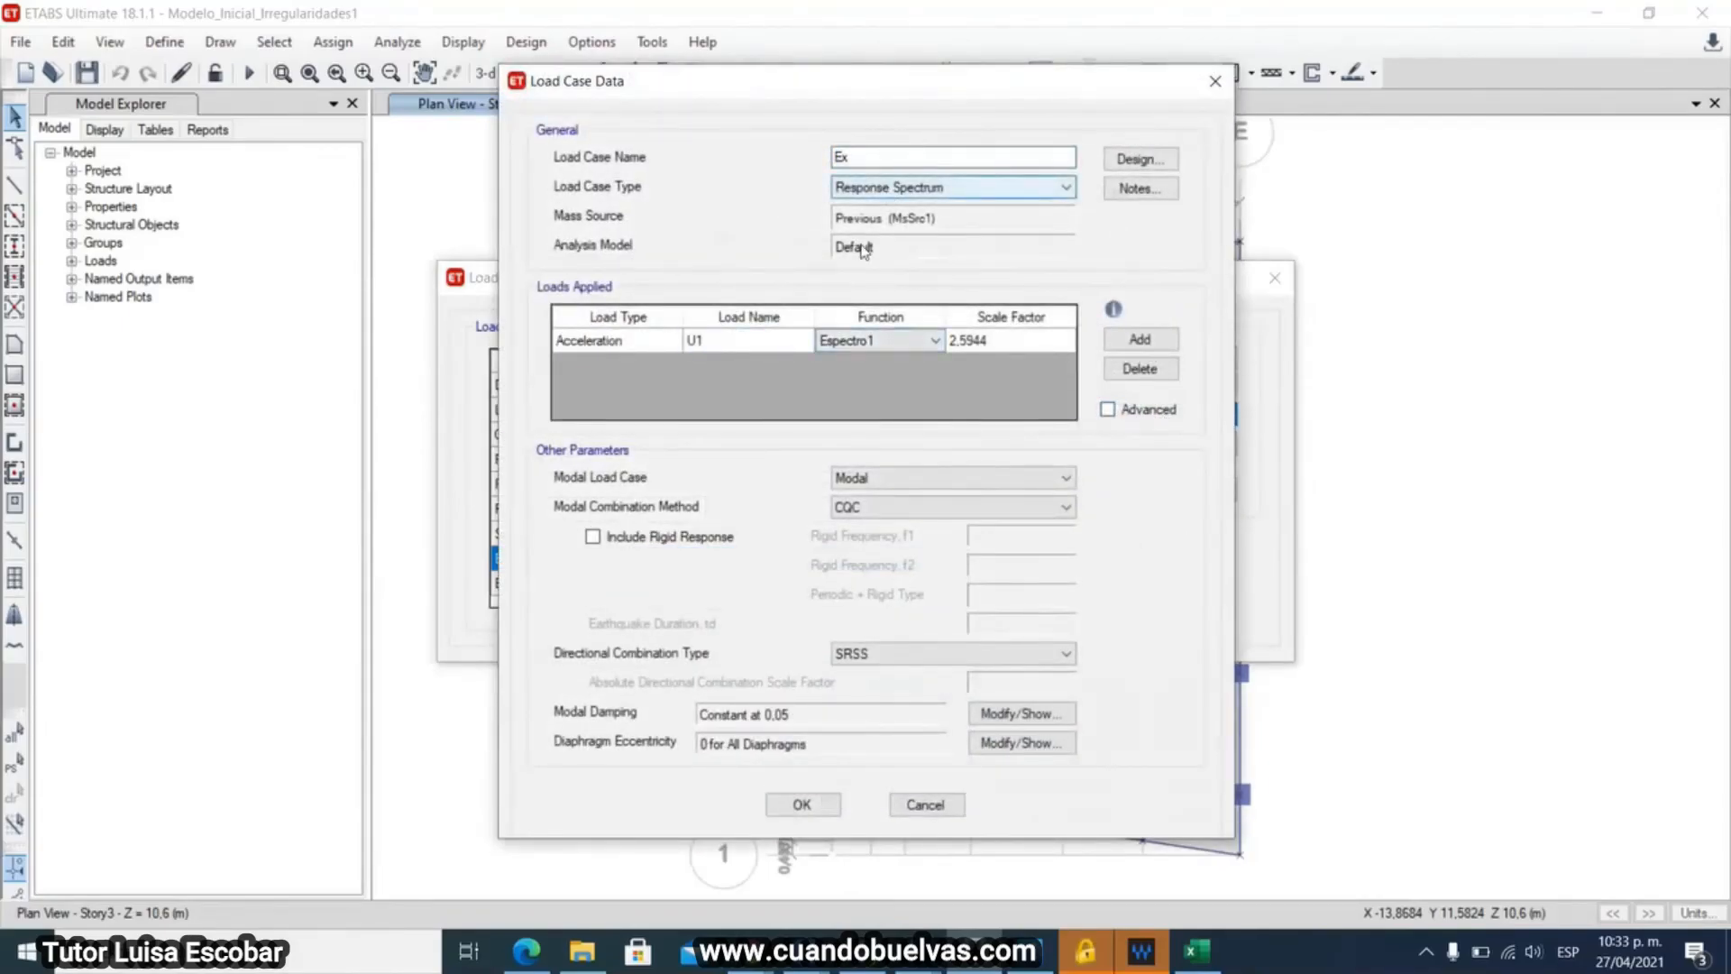
click(996, 345)
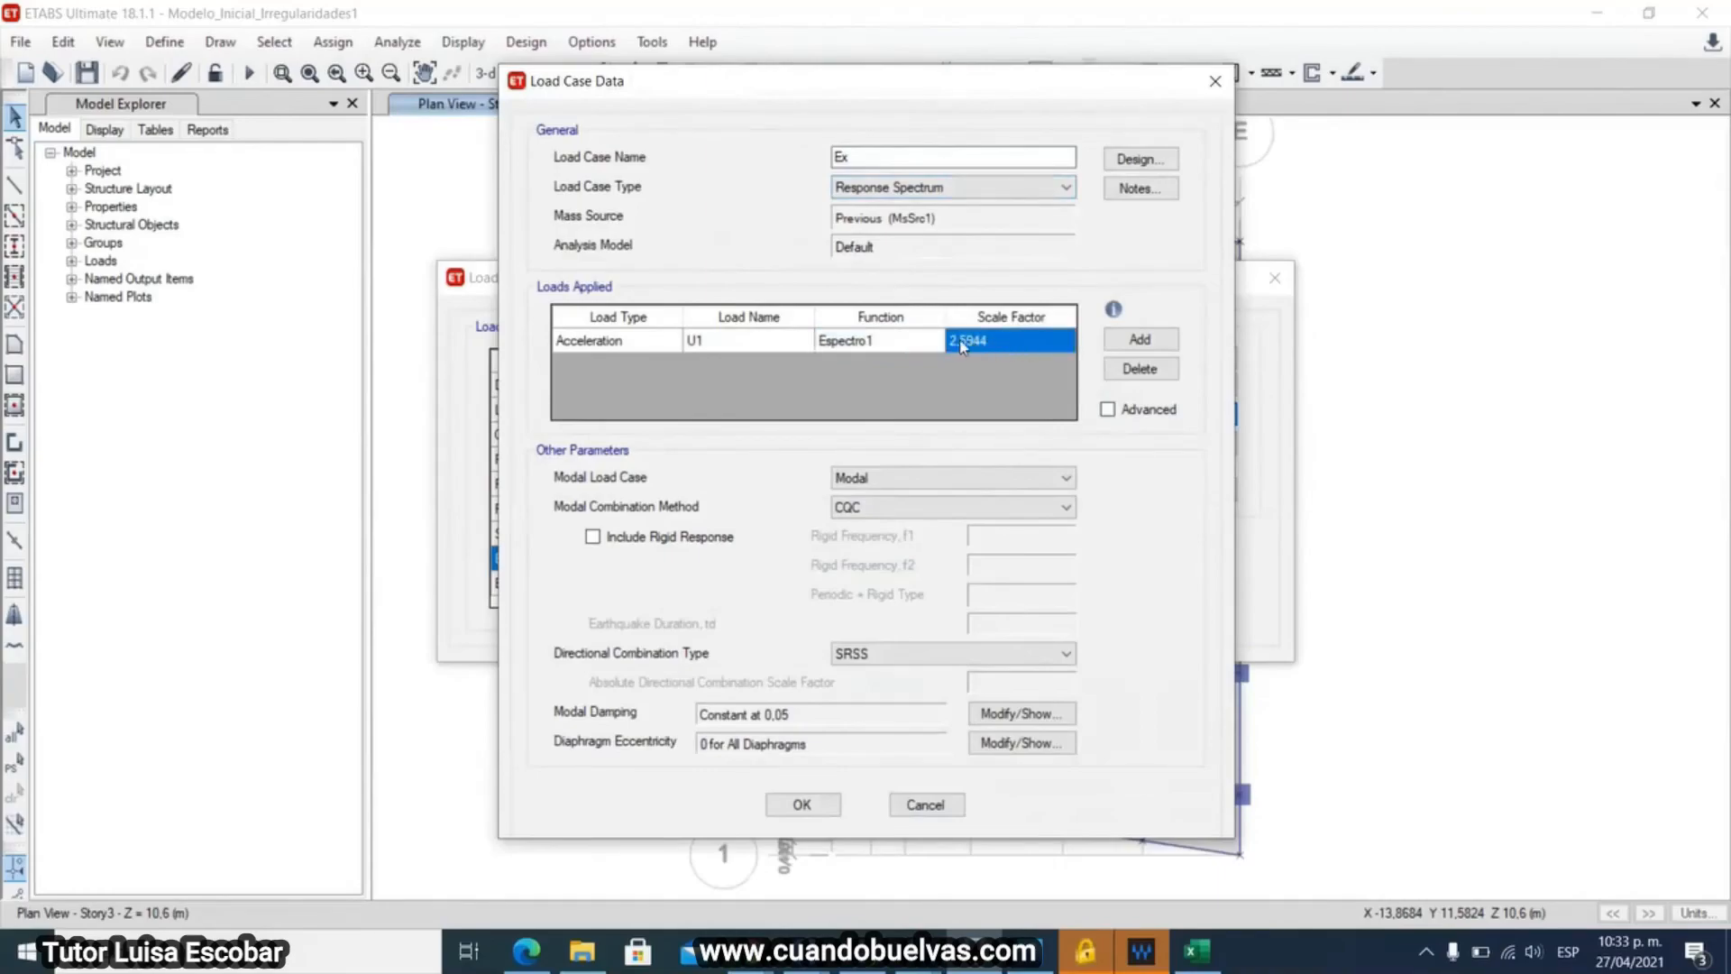
click(1012, 343)
click(802, 804)
- Review the applied acceleration load and diaphragm eccentricity of the Ey response spectrum load case, and accept the load case definitions
double_click(586, 583)
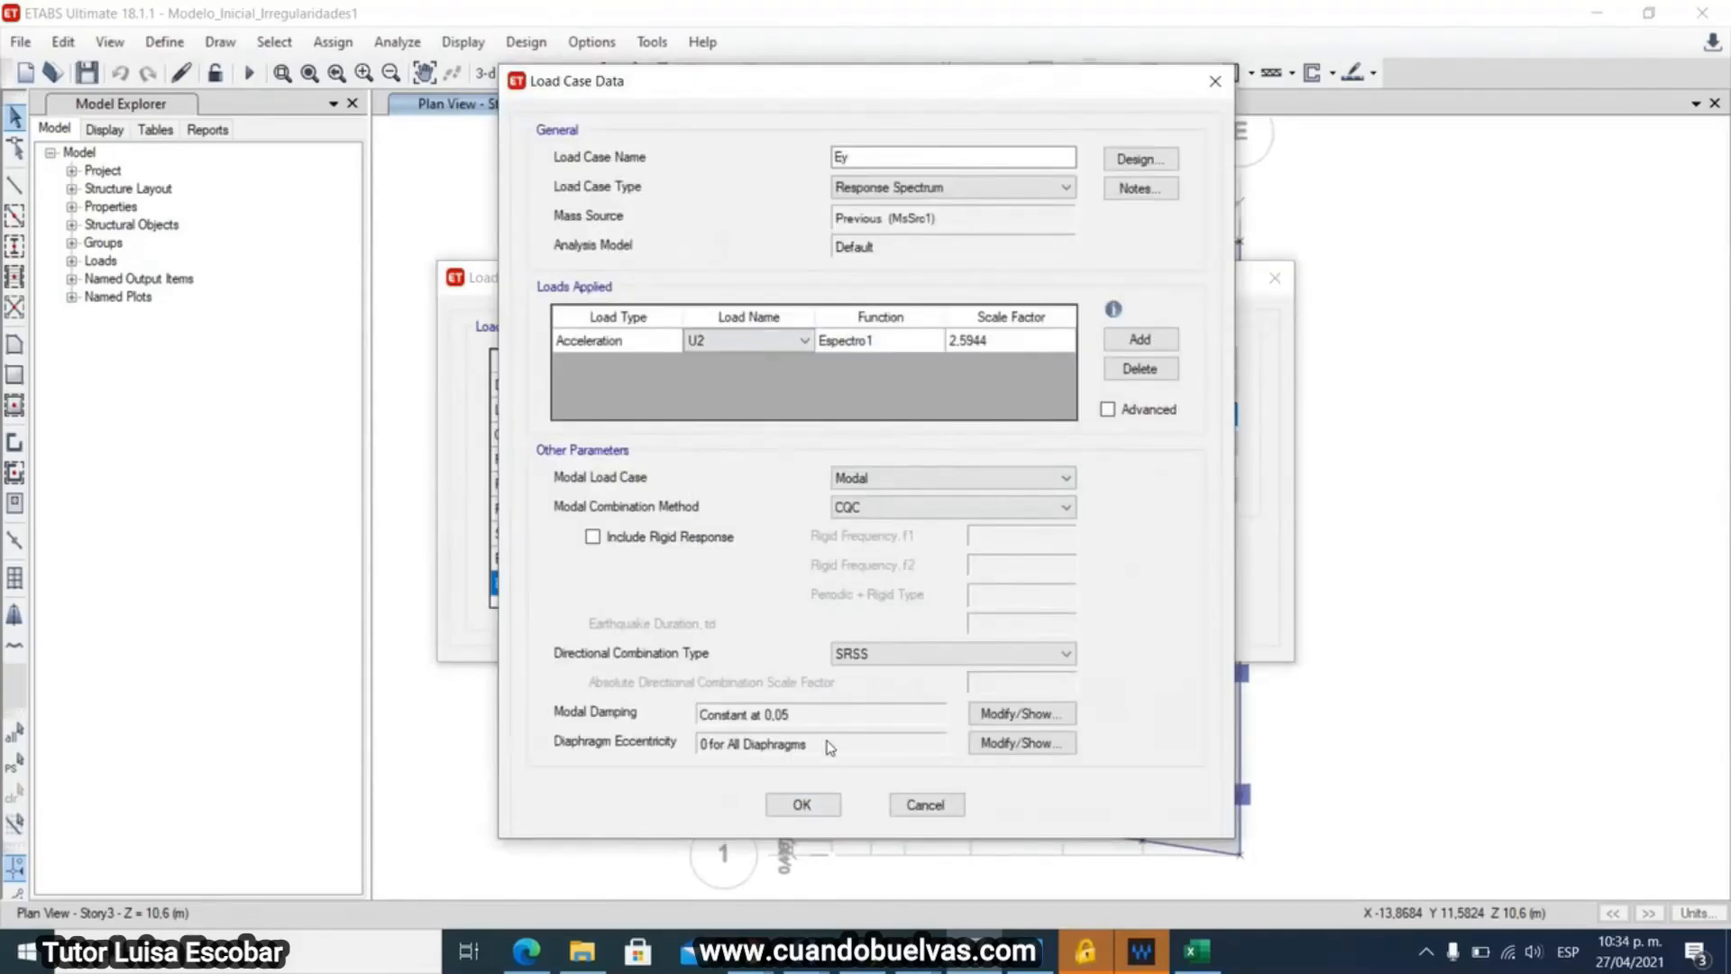
click(802, 805)
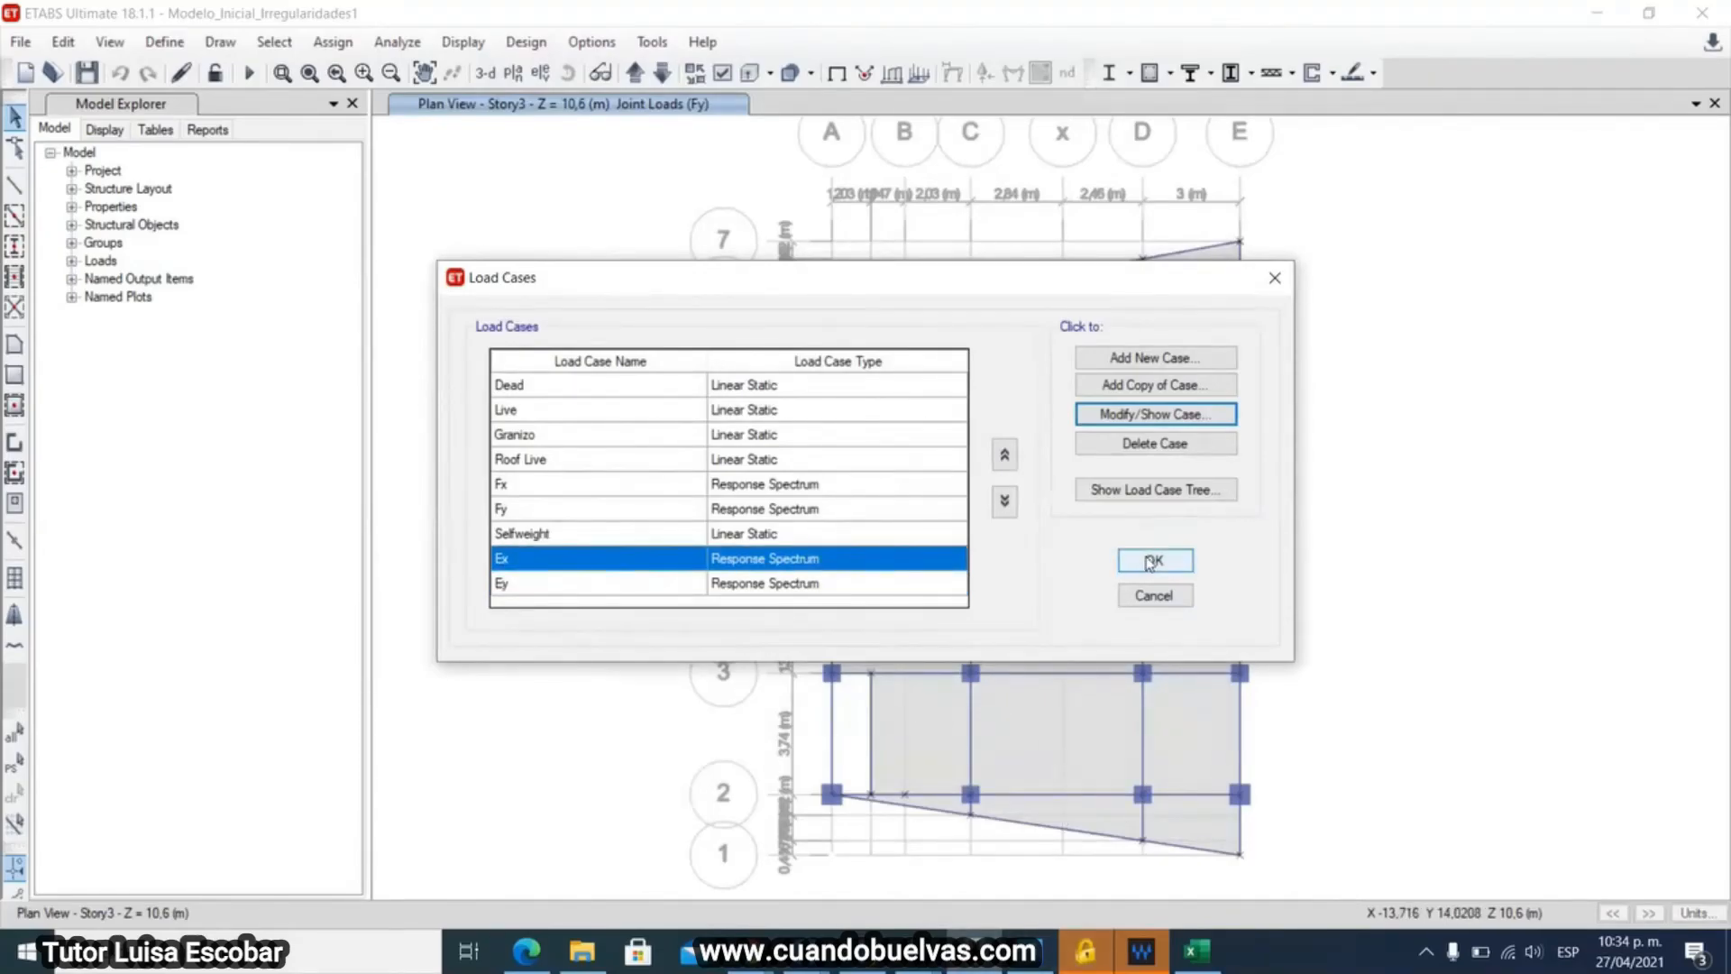
click(1150, 562)
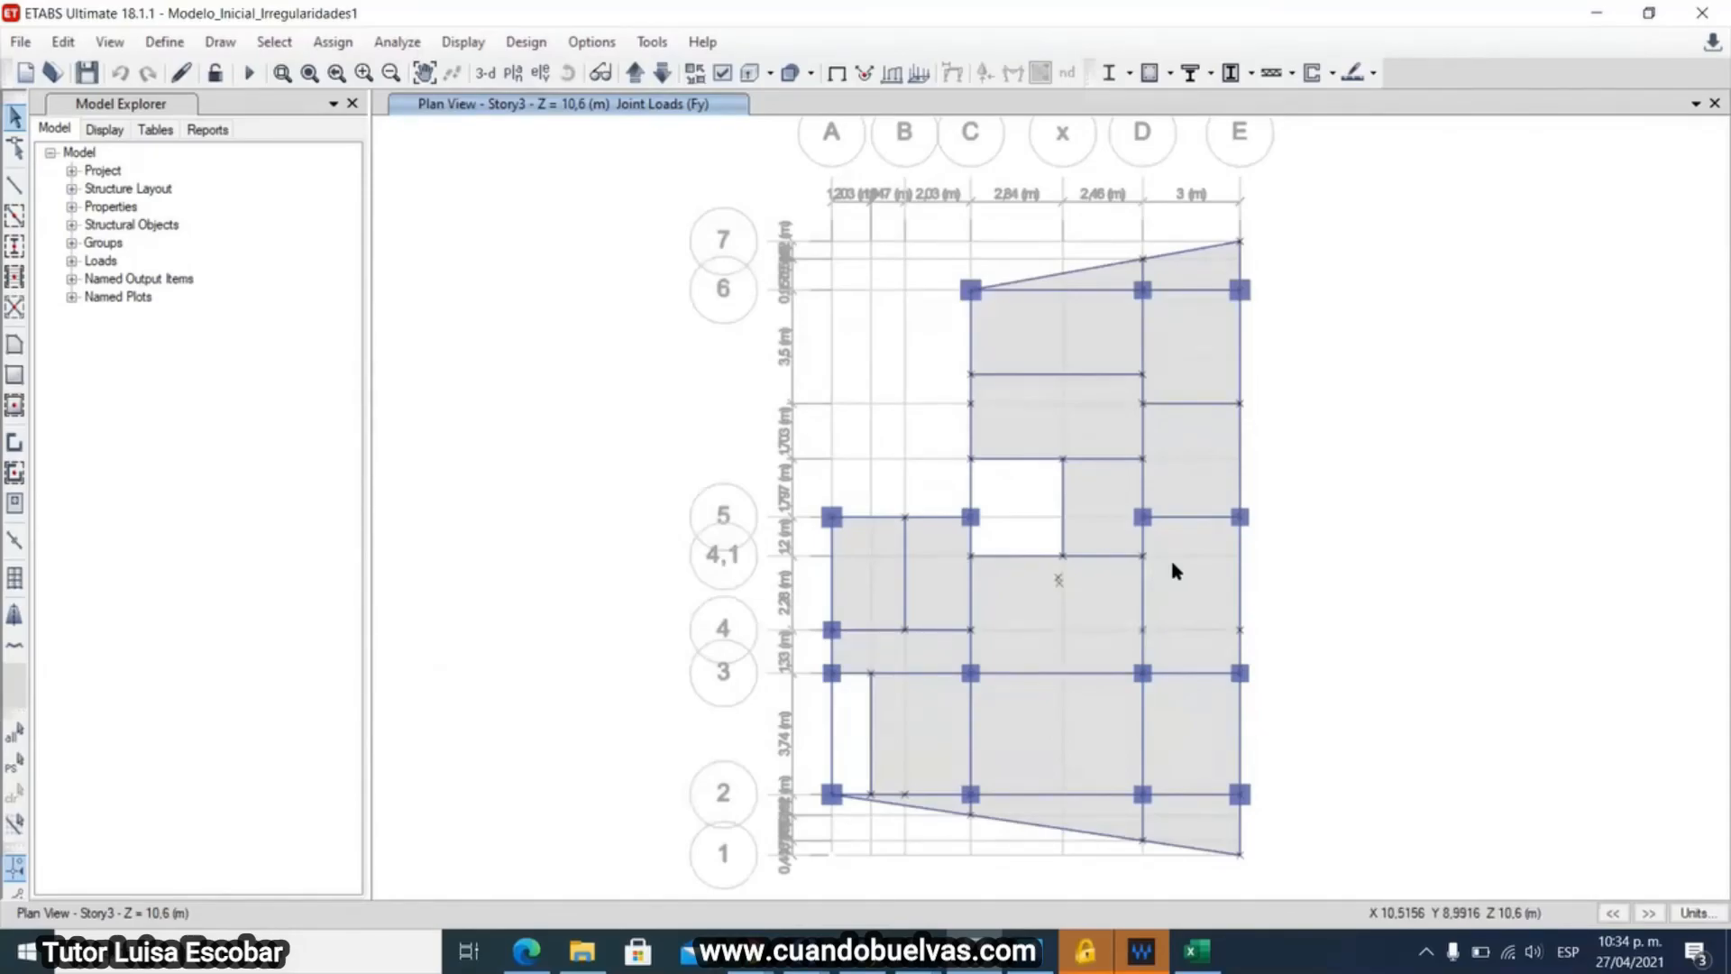
- Examine the load combinations that combine 0,9D with the positive and negative design seismic loads Ex and Ey
click(163, 43)
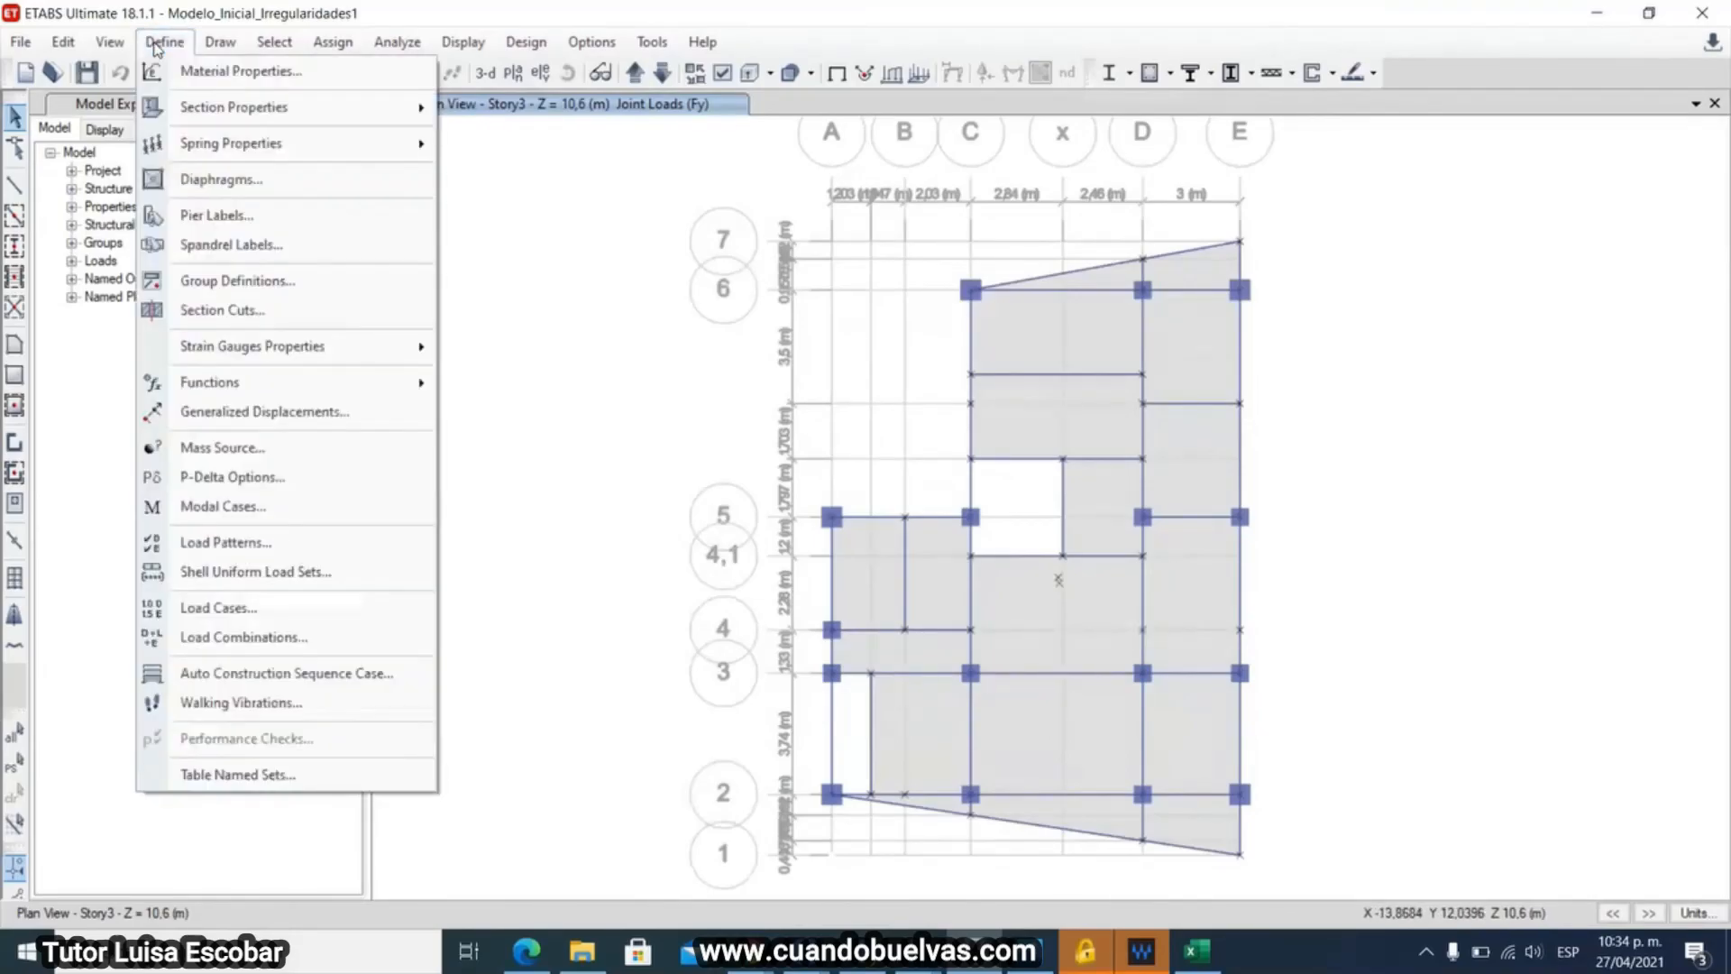
click(260, 638)
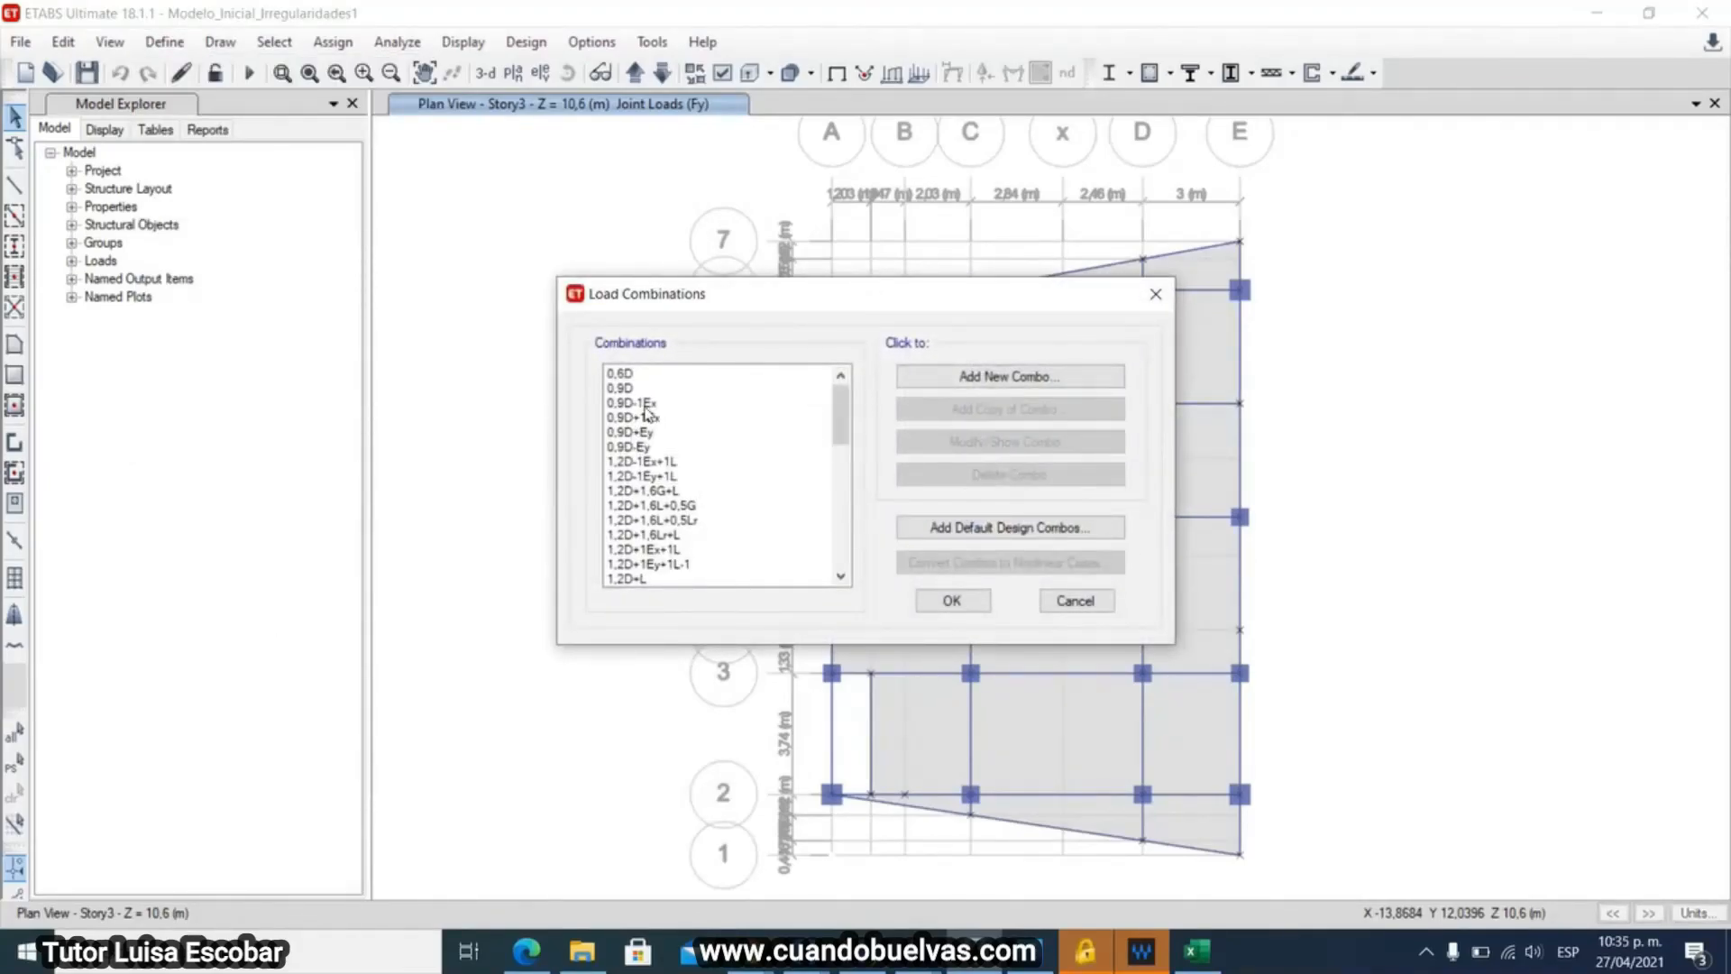
click(646, 404)
click(672, 418)
click(687, 432)
click(703, 447)
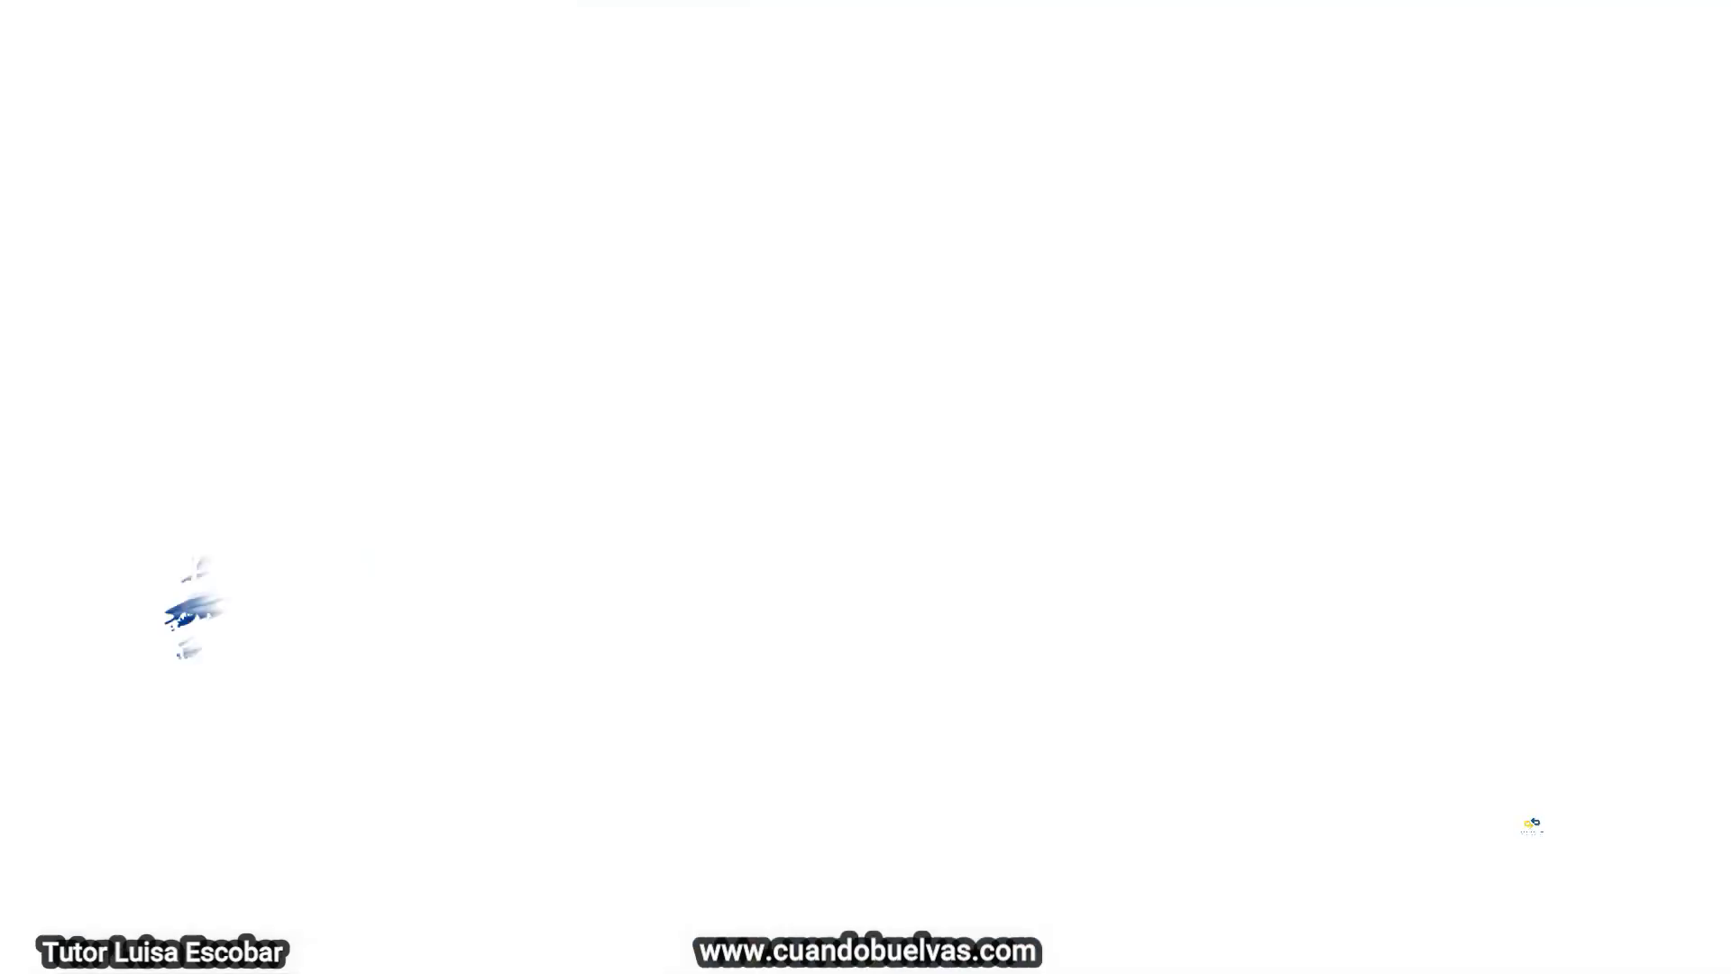